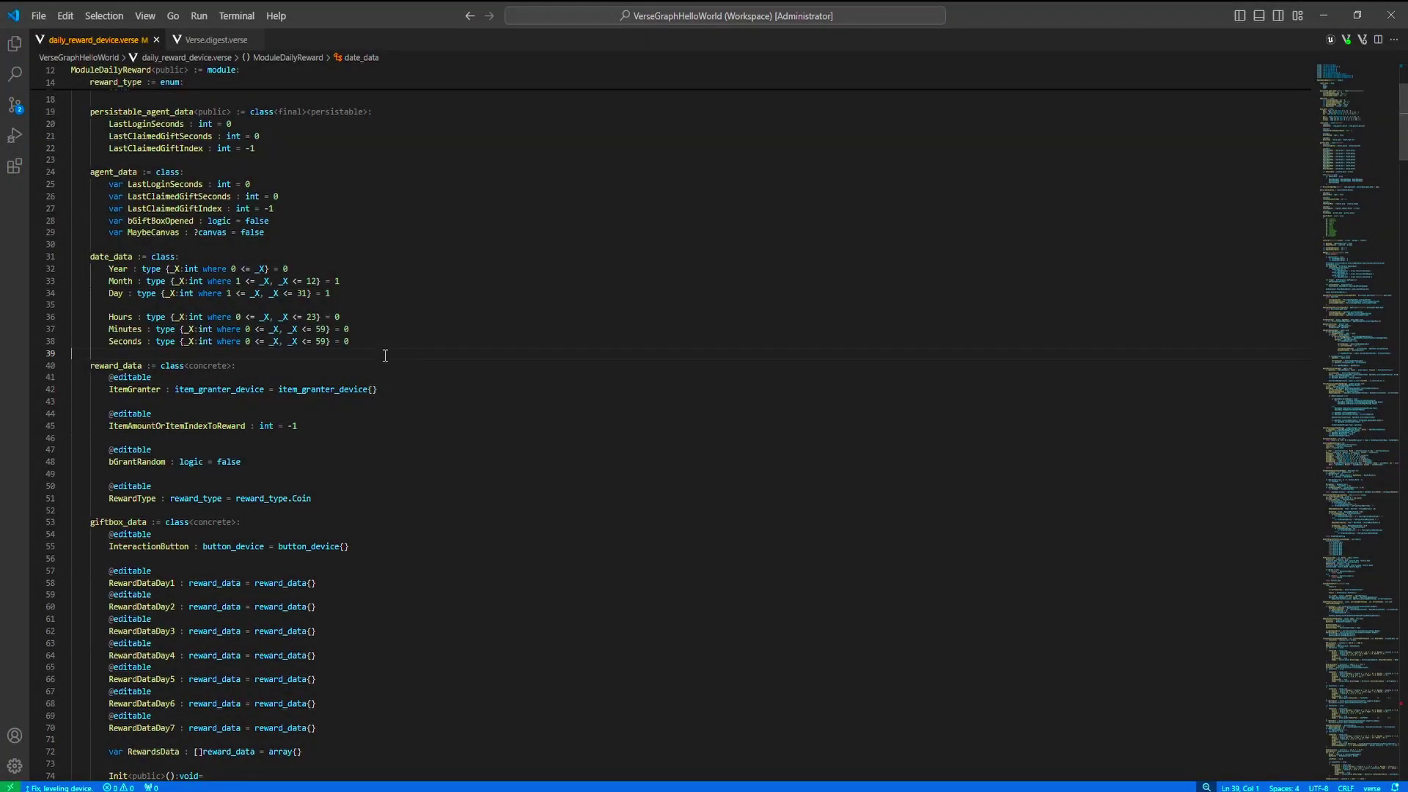
scroll(384, 354, "up", 4)
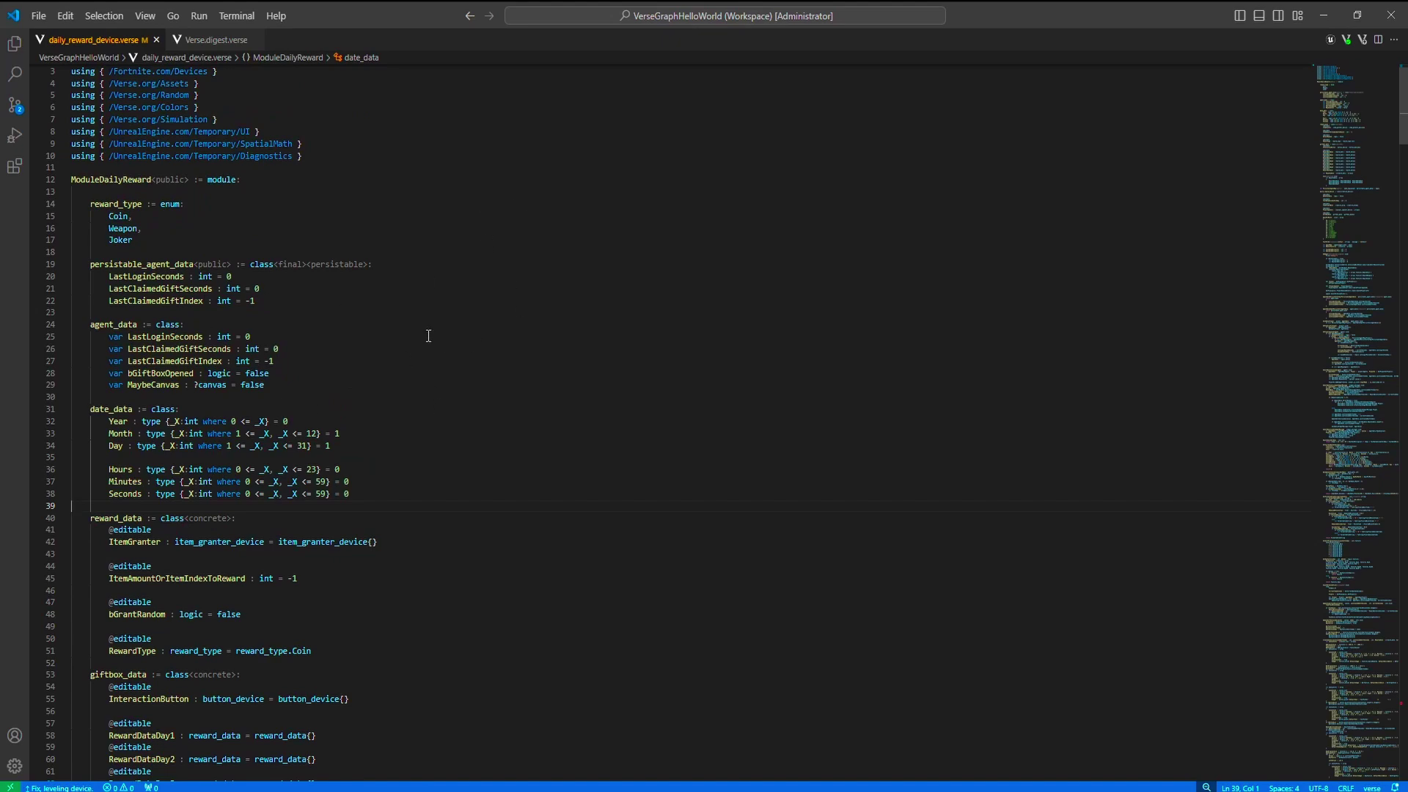
scroll(374, 364, "down", 2)
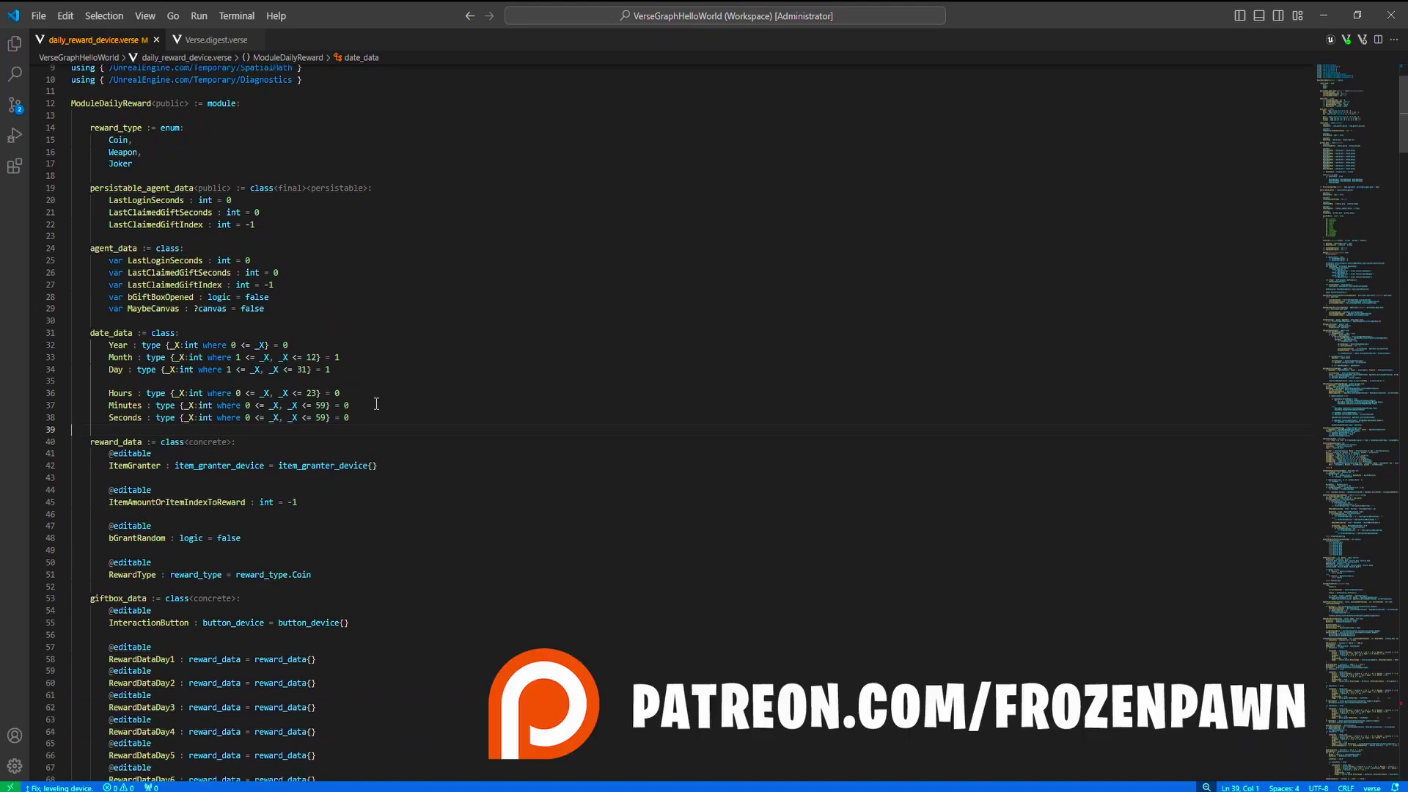
- In Verse.digest.verse, select the GetSecondsSinceEpoch declaration and its comment (lines 312–313)
left_click(187, 44)
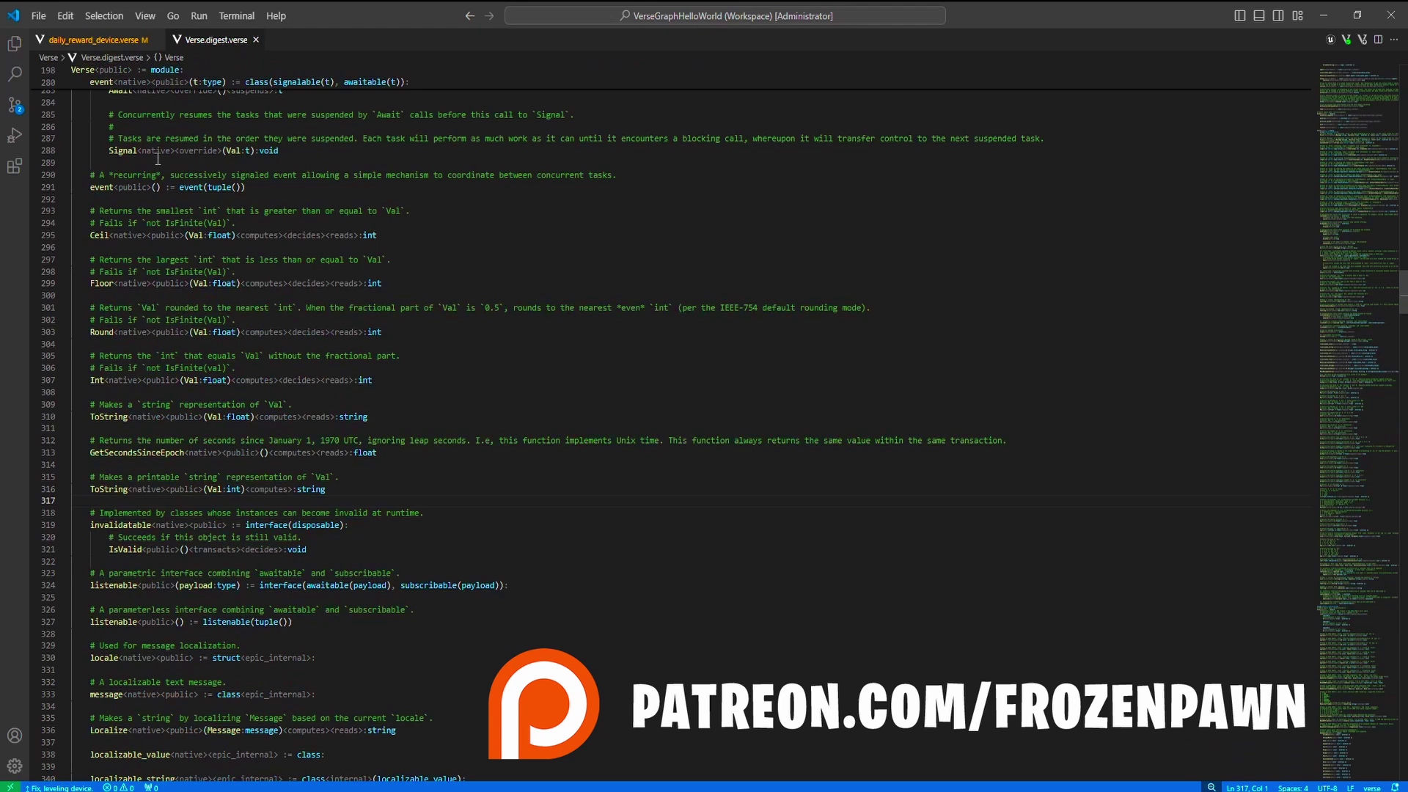
left_click(407, 457)
key("shift+Up")
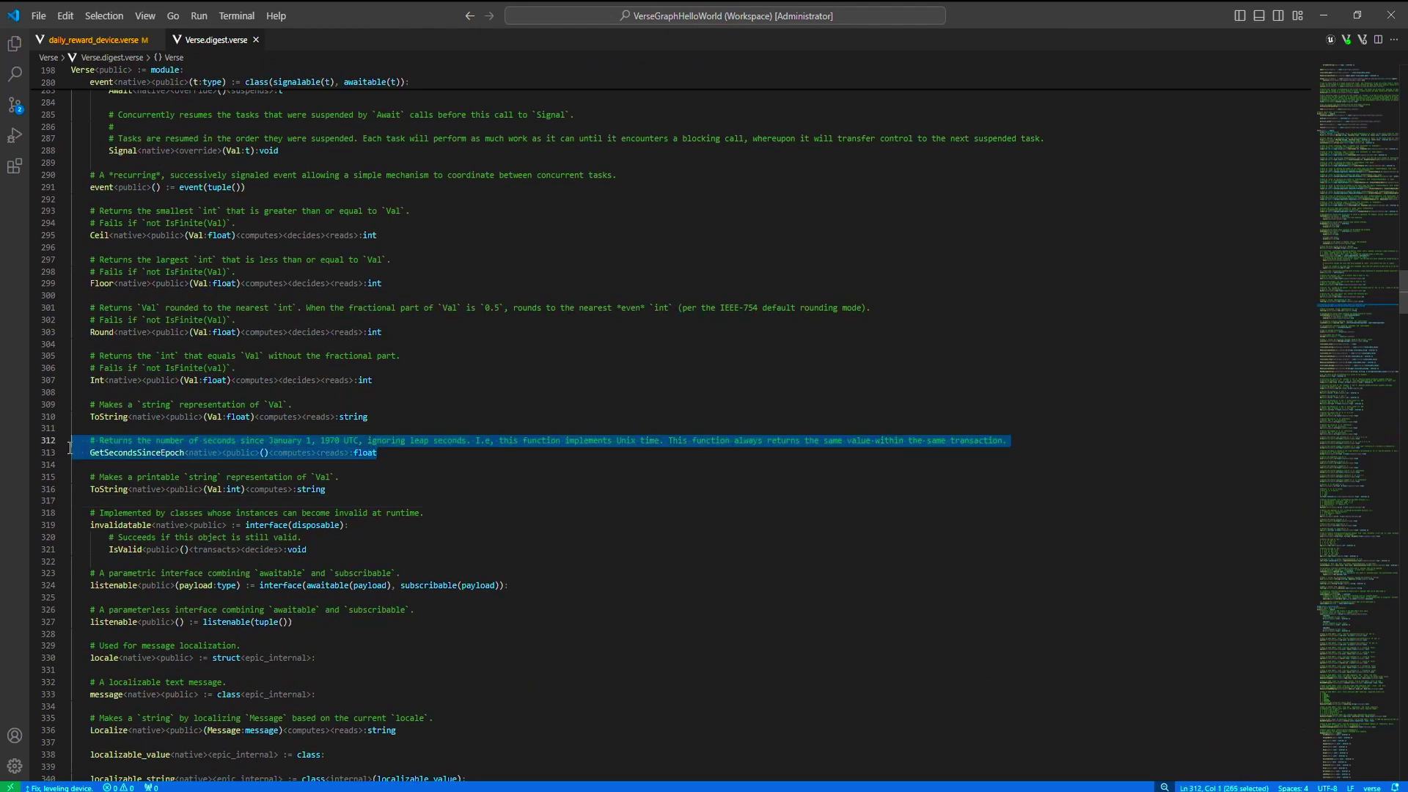
key("Down")
key("Down")
key("Down")
left_click_drag(409, 454, 52, 440)
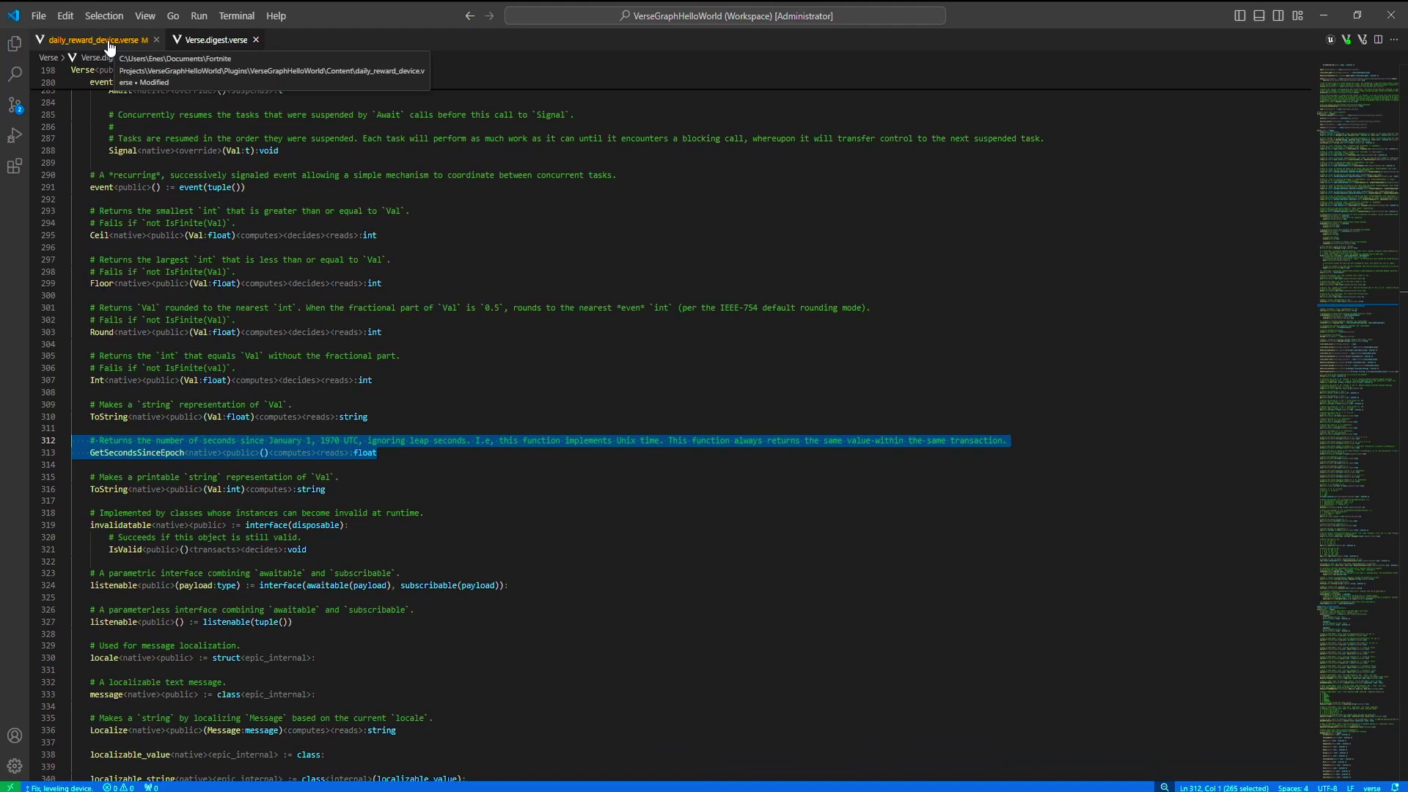
left_click_drag(379, 453, 54, 450)
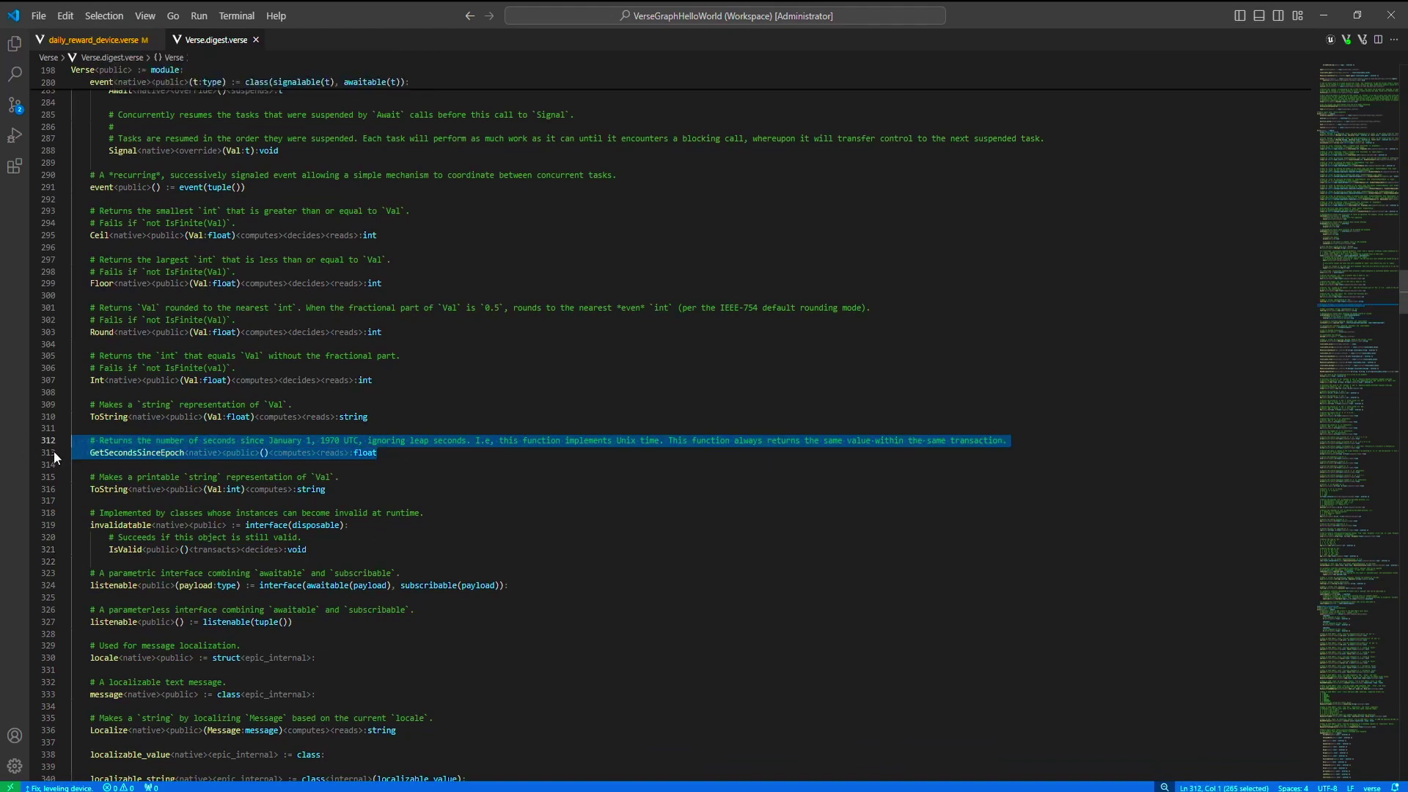
- Delete the date_data class (lines 31–38) from daily_reward_device.verse
left_click(114, 42)
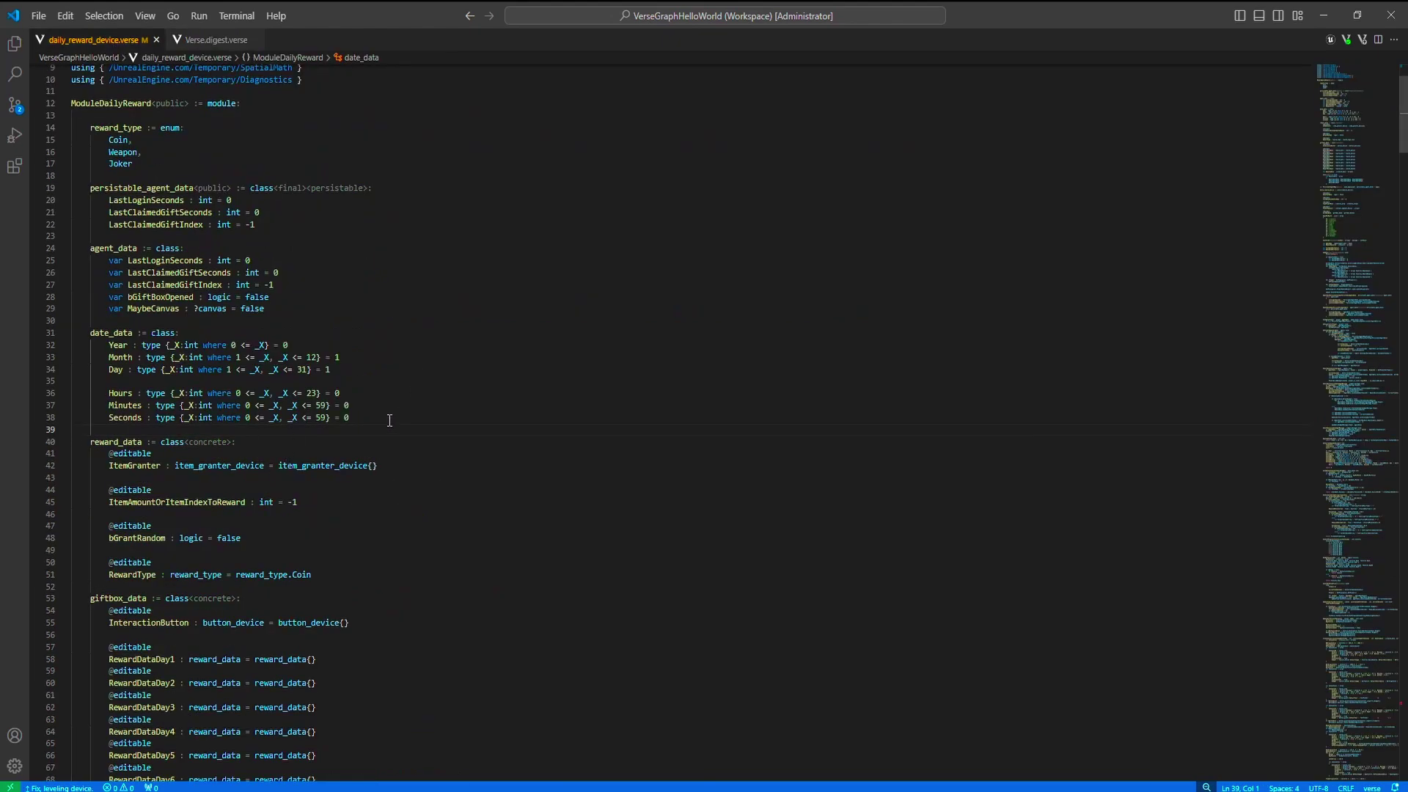
key("shift+Up")
key("shift+Up")
key("shift+Up")
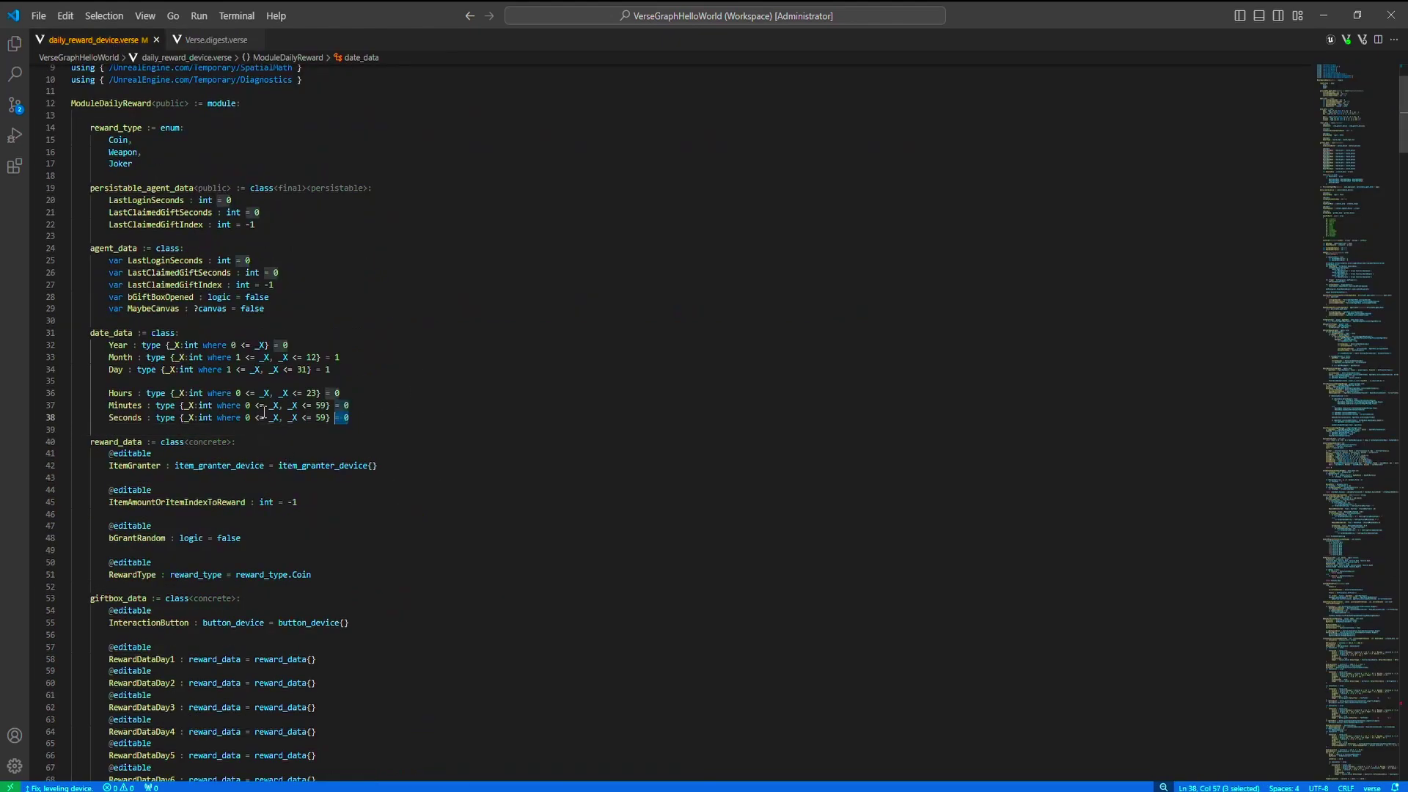
key("shift+Up")
key("shift+Up")
key("shift+Up")
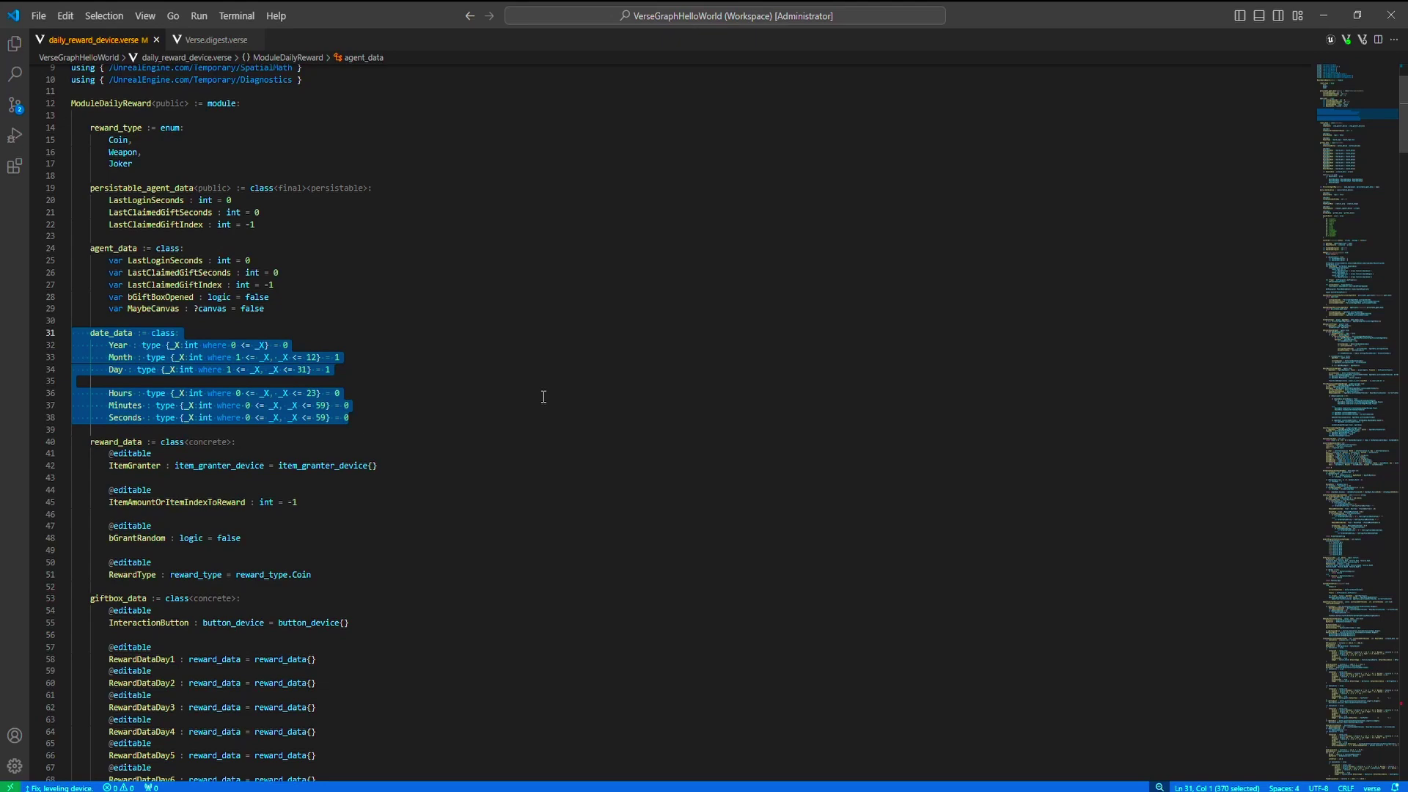
key("Delete")
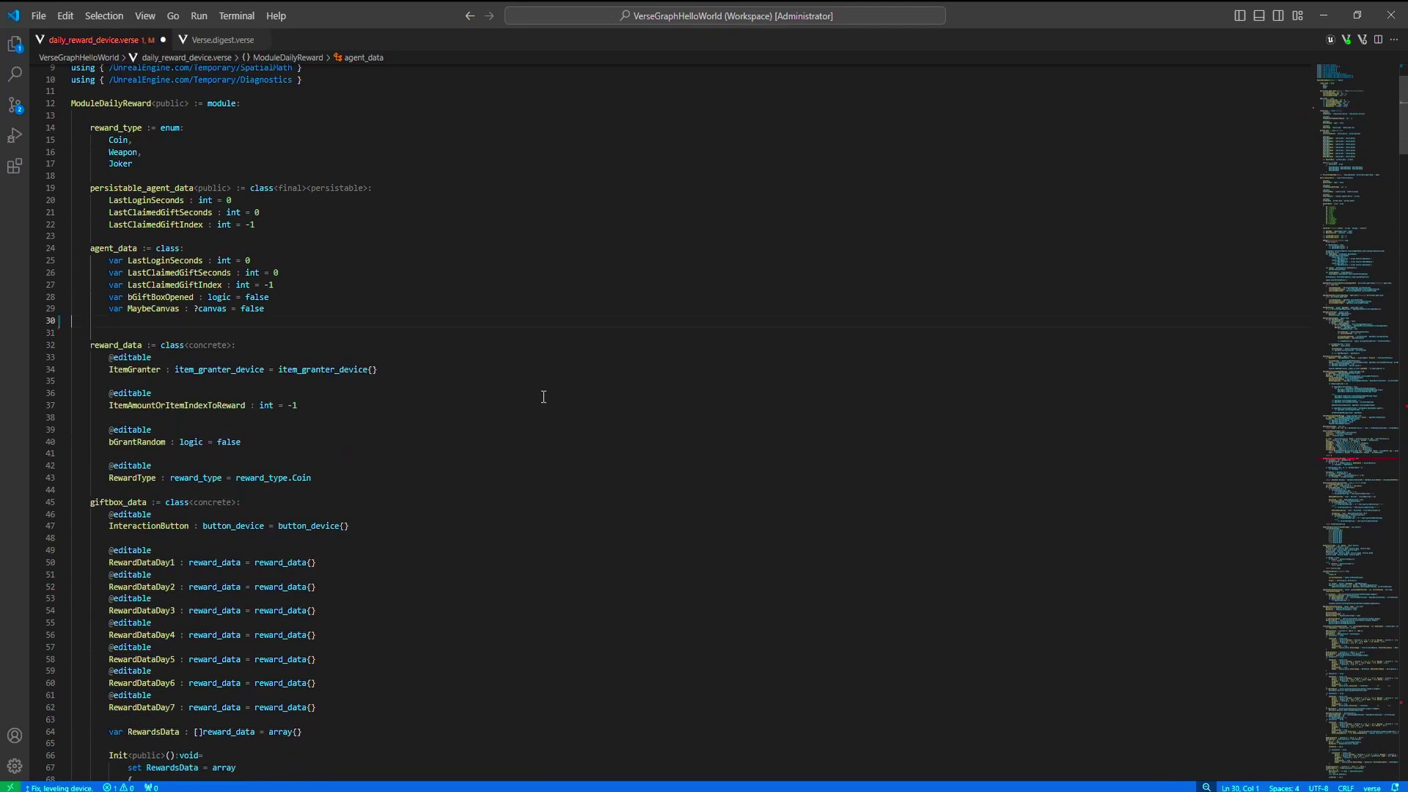
key("BackSpace")
scroll(484, 440, "down", 5)
scroll(430, 473, "down", 13)
scroll(441, 497, "down", 3)
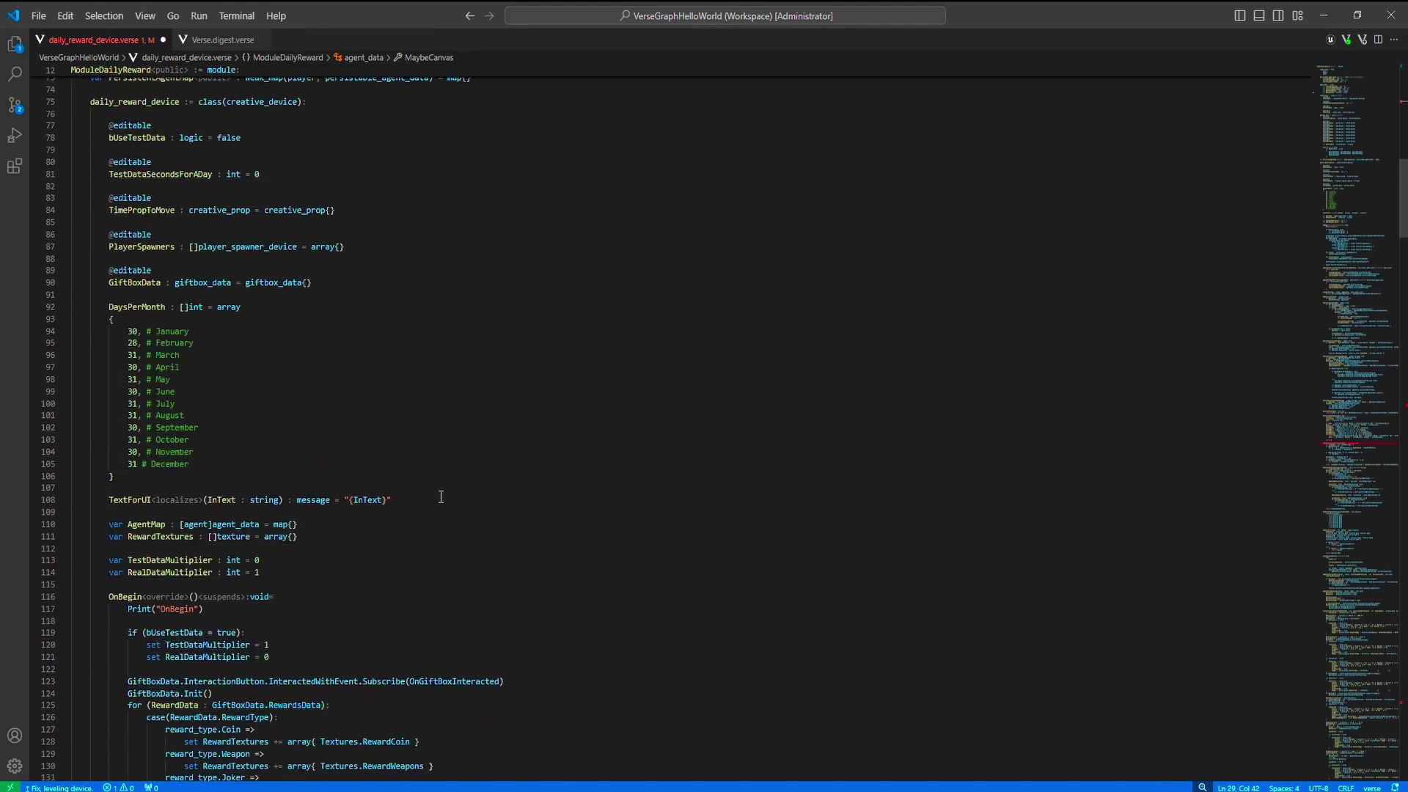
scroll(440, 497, "down", 5)
scroll(424, 516, "down", 6)
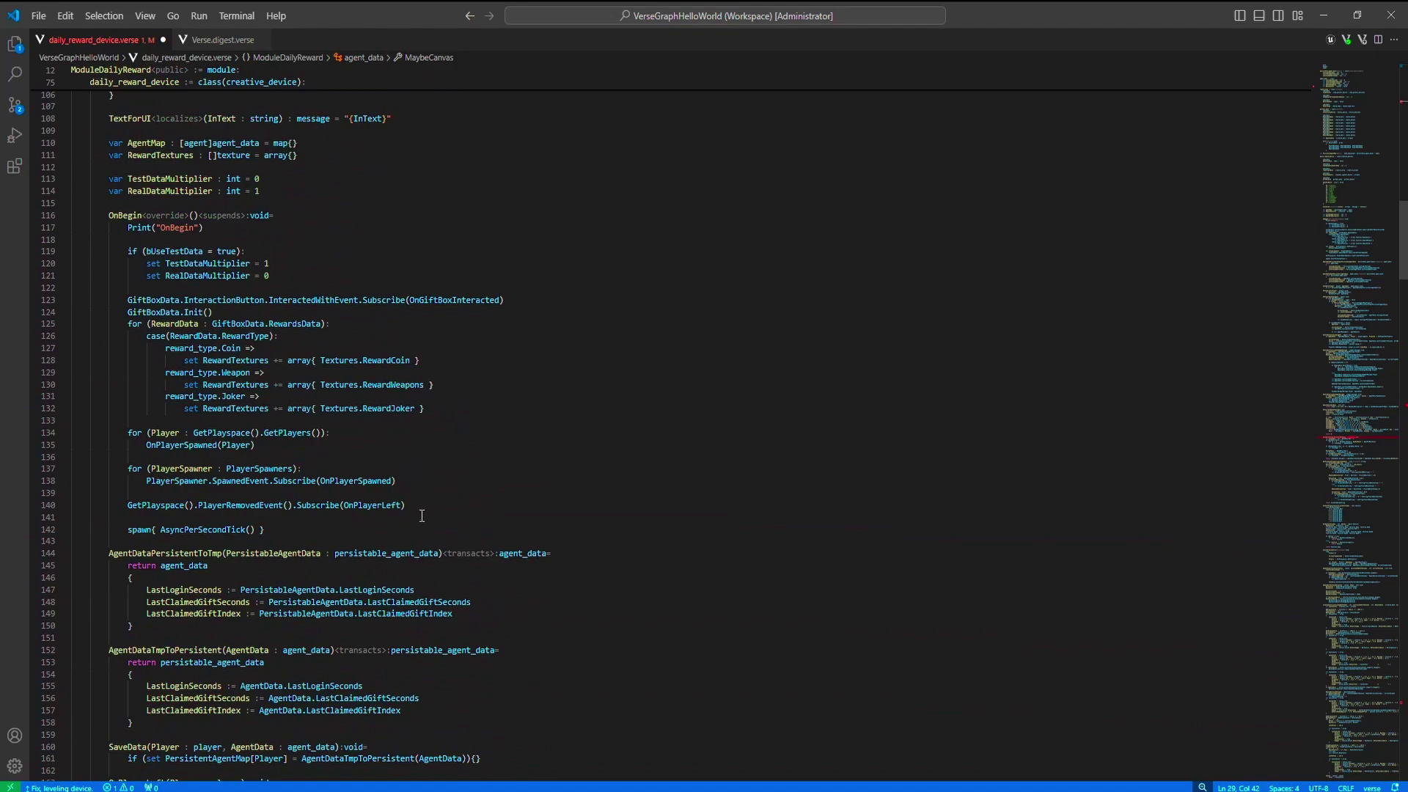
scroll(420, 515, "down", 7)
scroll(420, 516, "down", 7)
scroll(421, 514, "down", 7)
scroll(1372, 409, "down", 5)
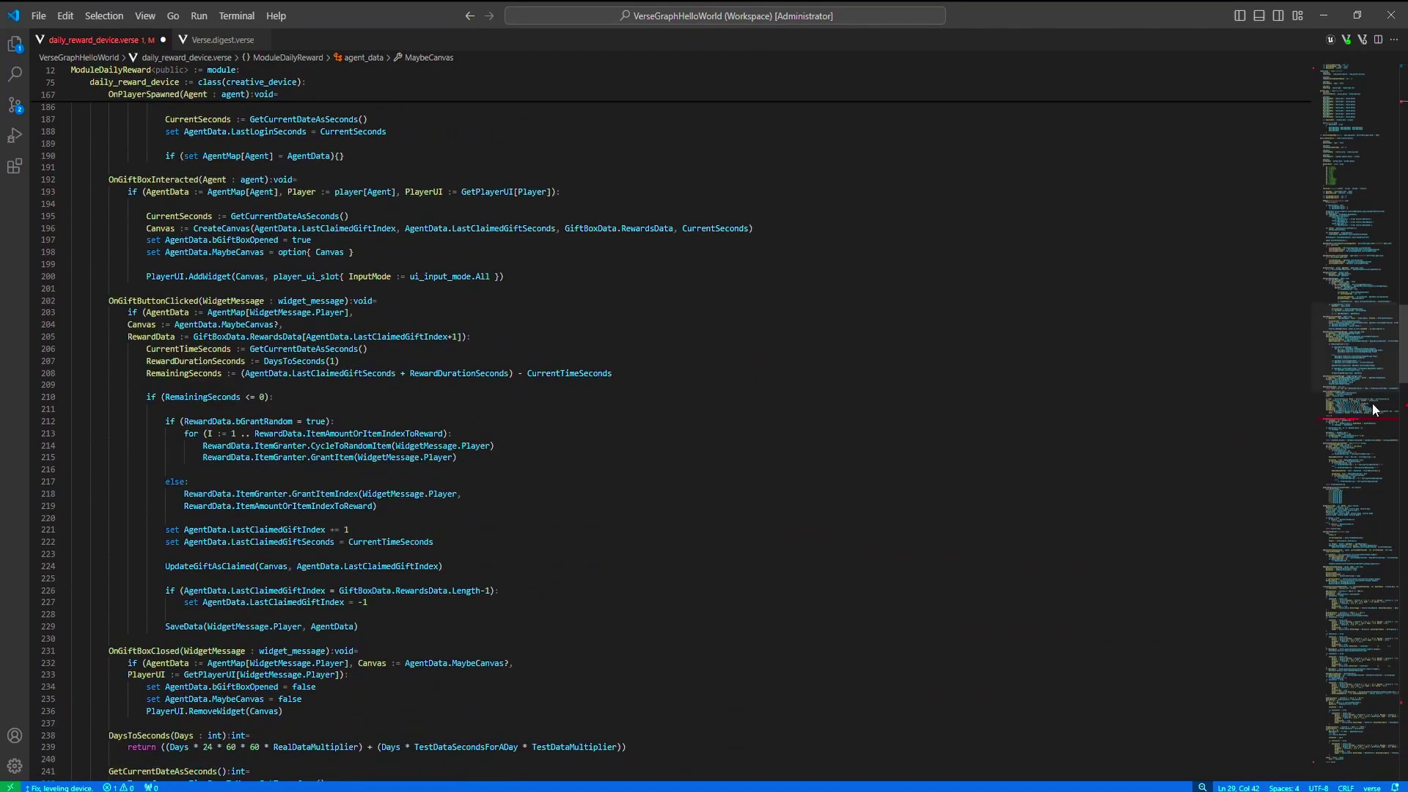
scroll(1372, 403, "down", 4)
scroll(1374, 392, "down", 9)
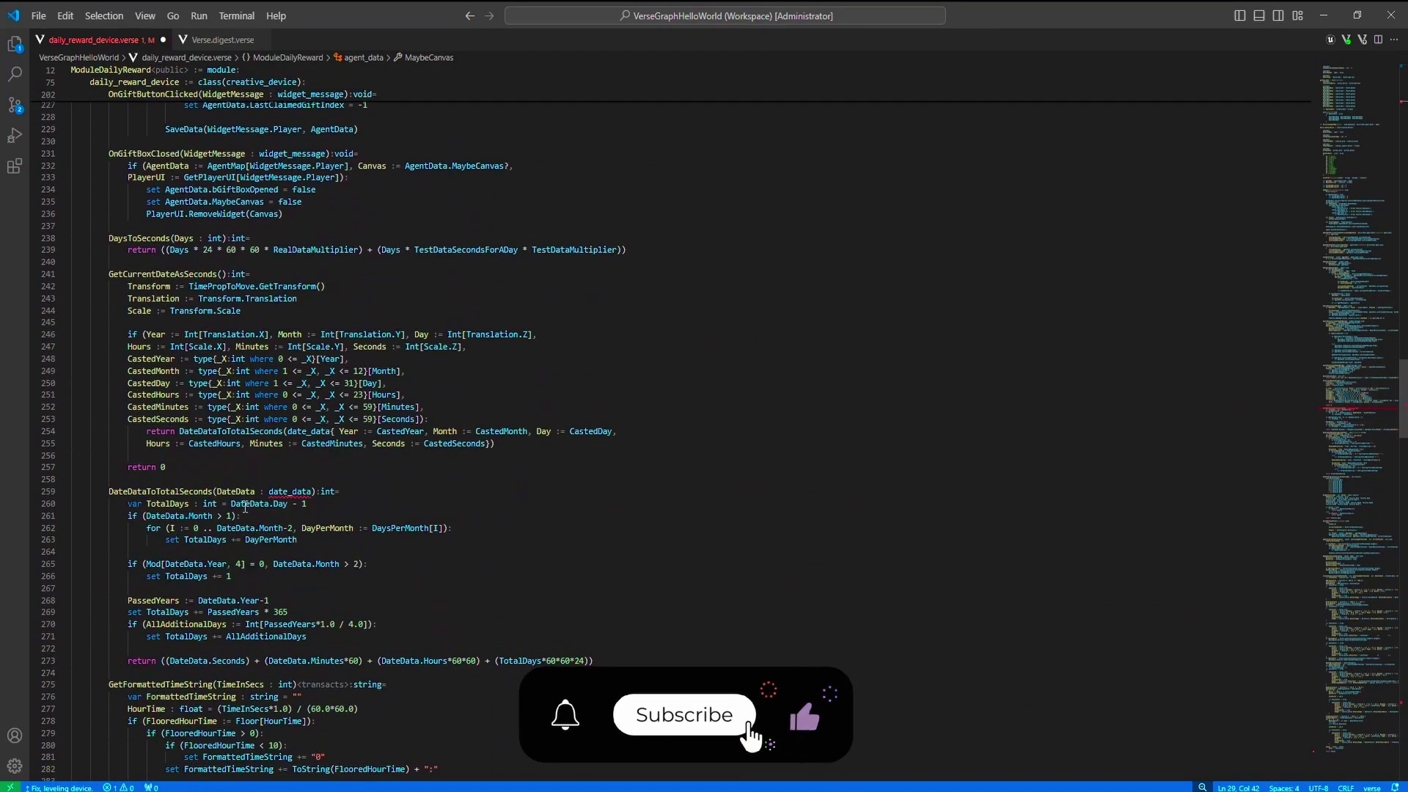
- Delete the whole DateDataToTotalSeconds function (lines 259–273), including its return line
left_click(316, 491)
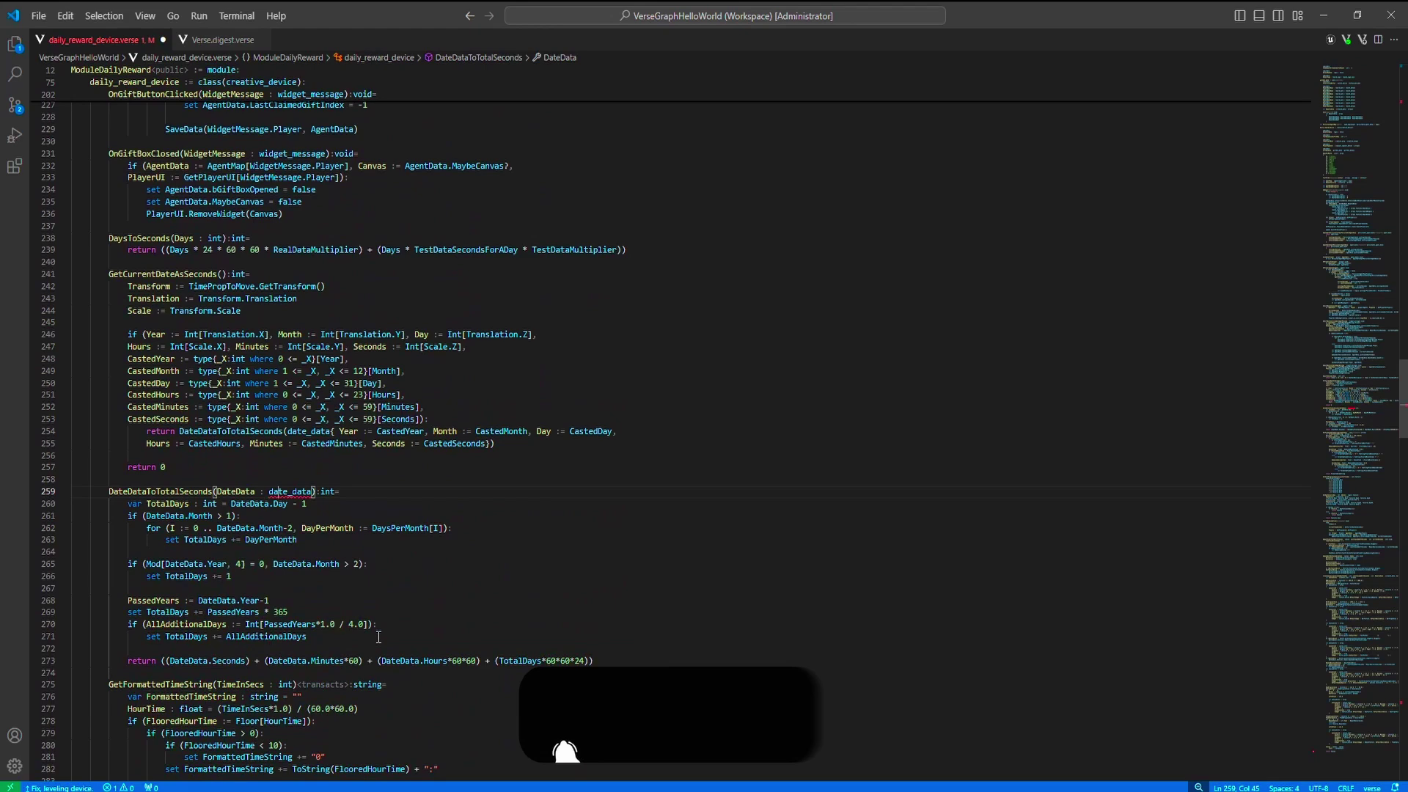
left_click_drag(378, 636, 33, 495)
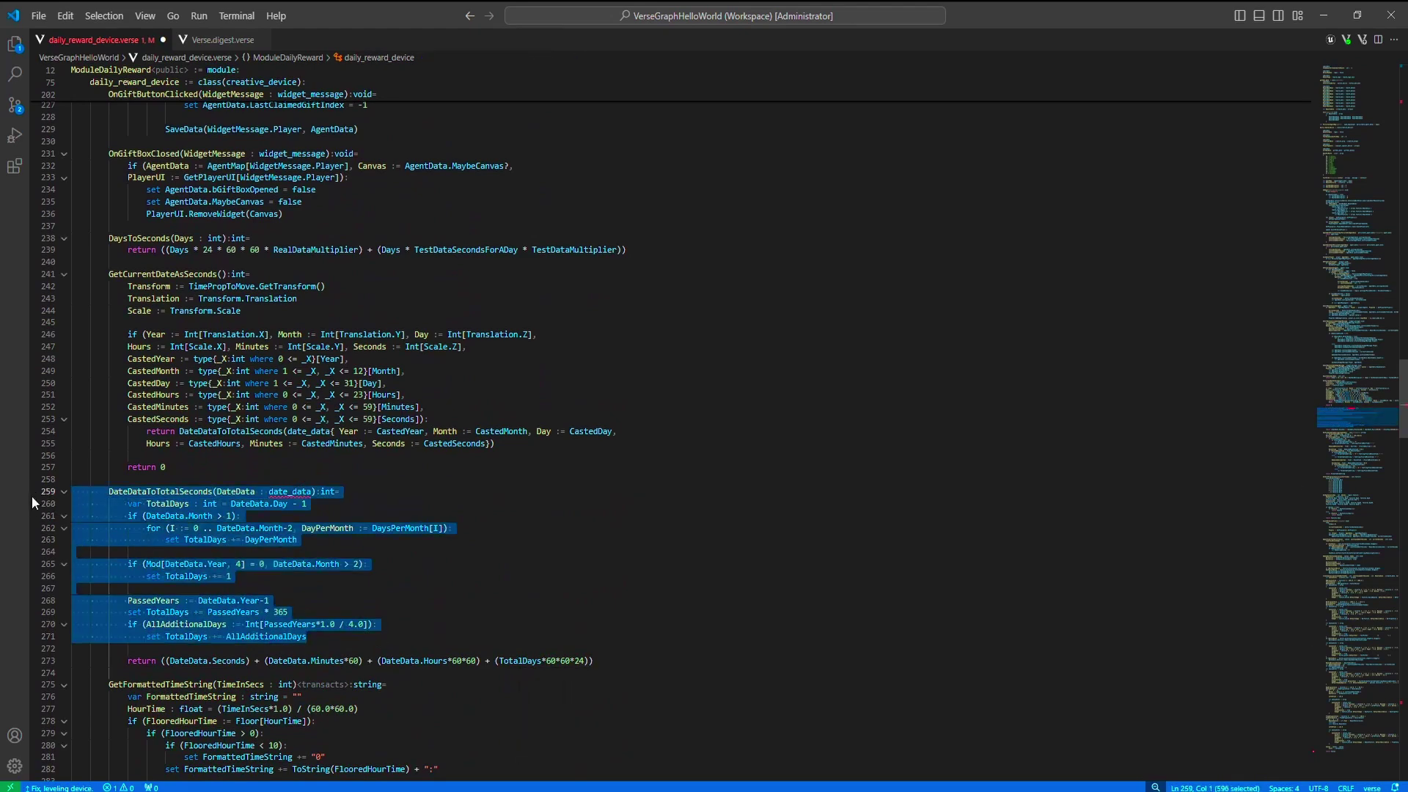
key("BackSpace")
key("BackSpace")
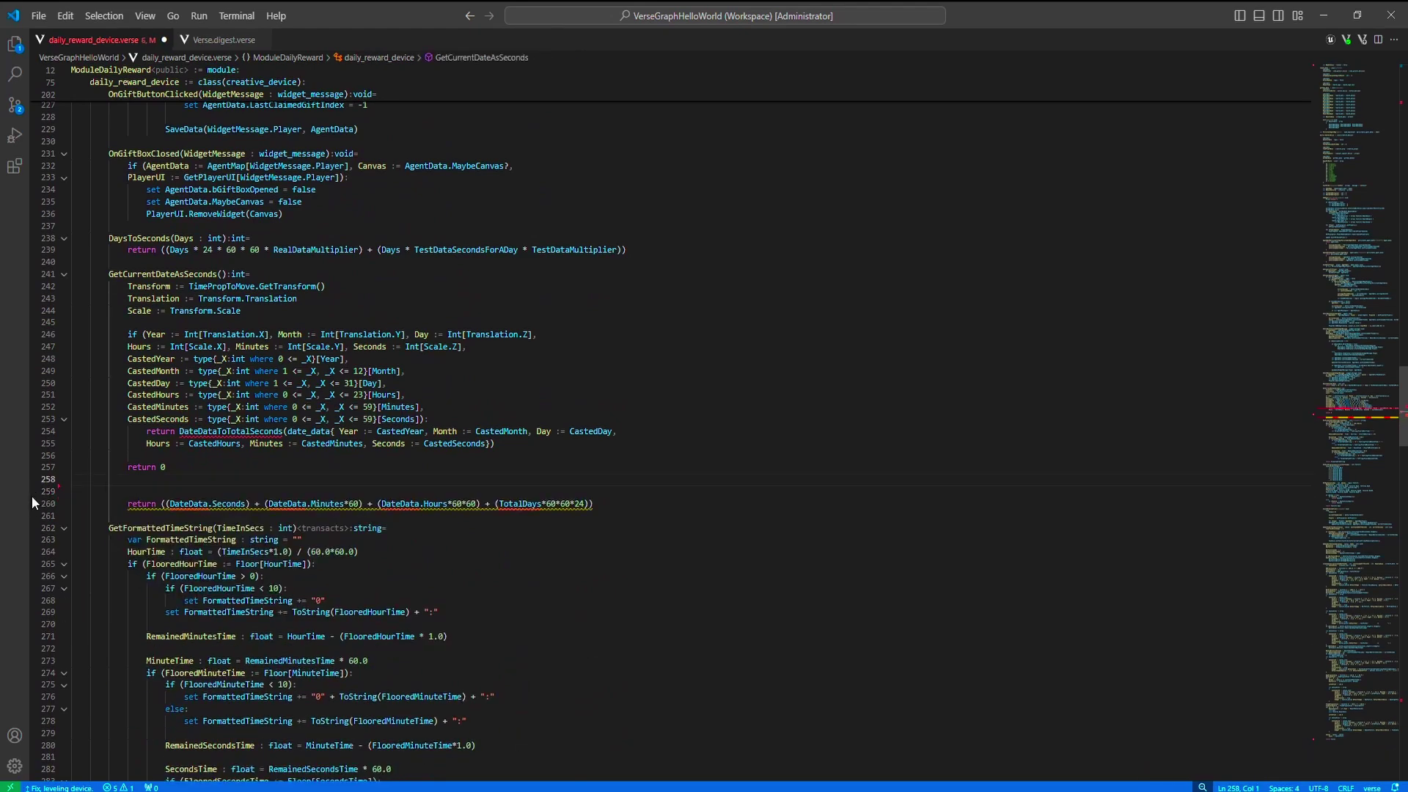
key("ctrl+z")
left_click(269, 600)
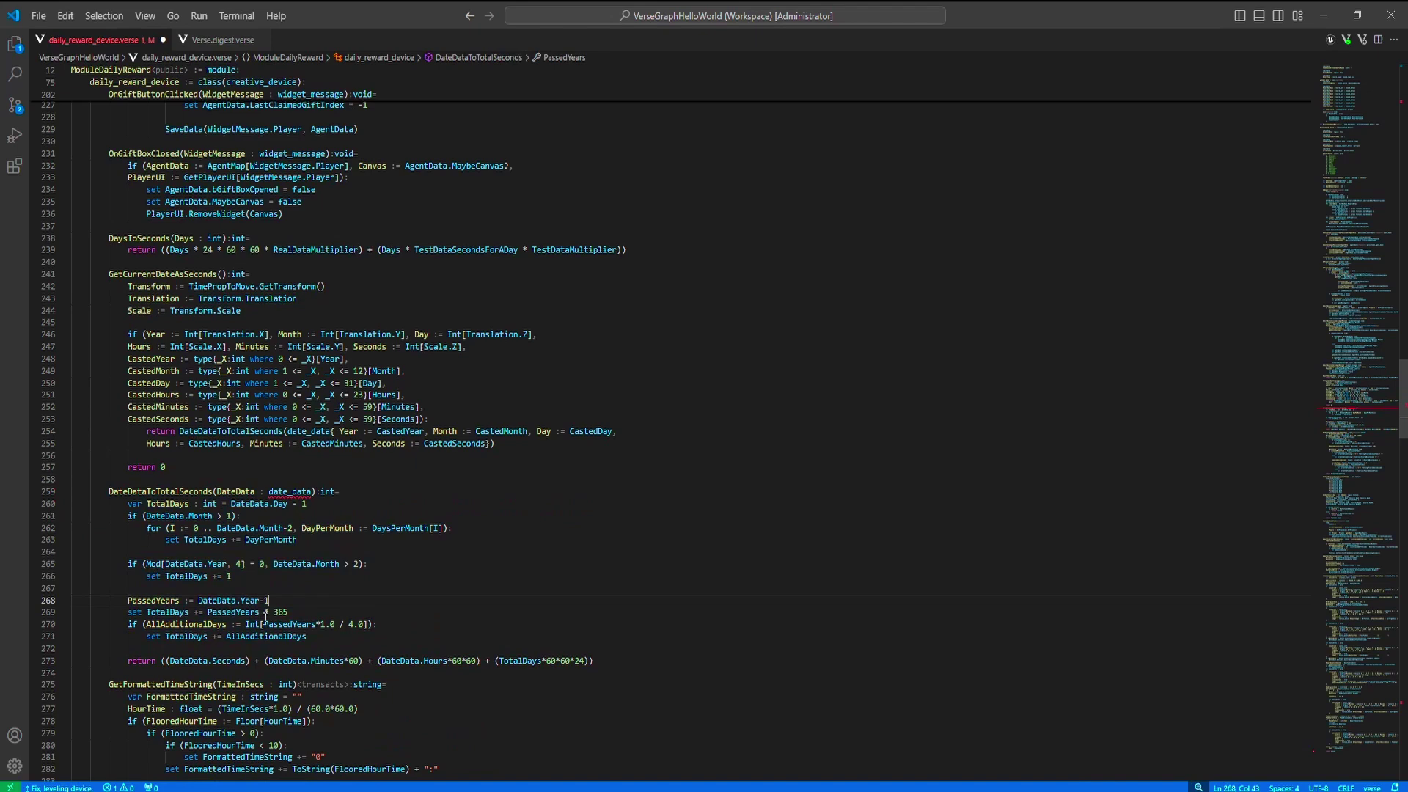
left_click_drag(632, 666, 26, 490)
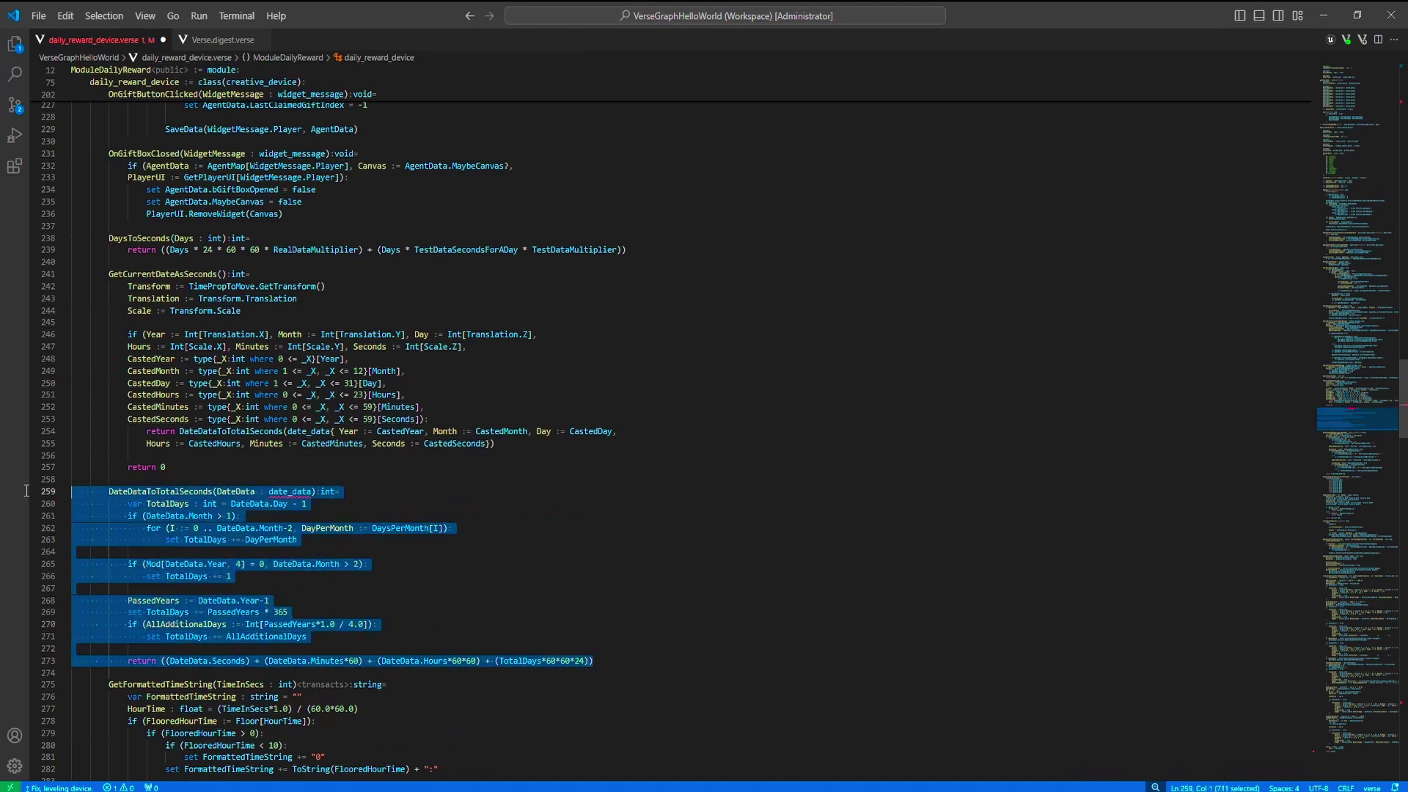
key("BackSpace")
key("BackSpace")
key("BackSpace")
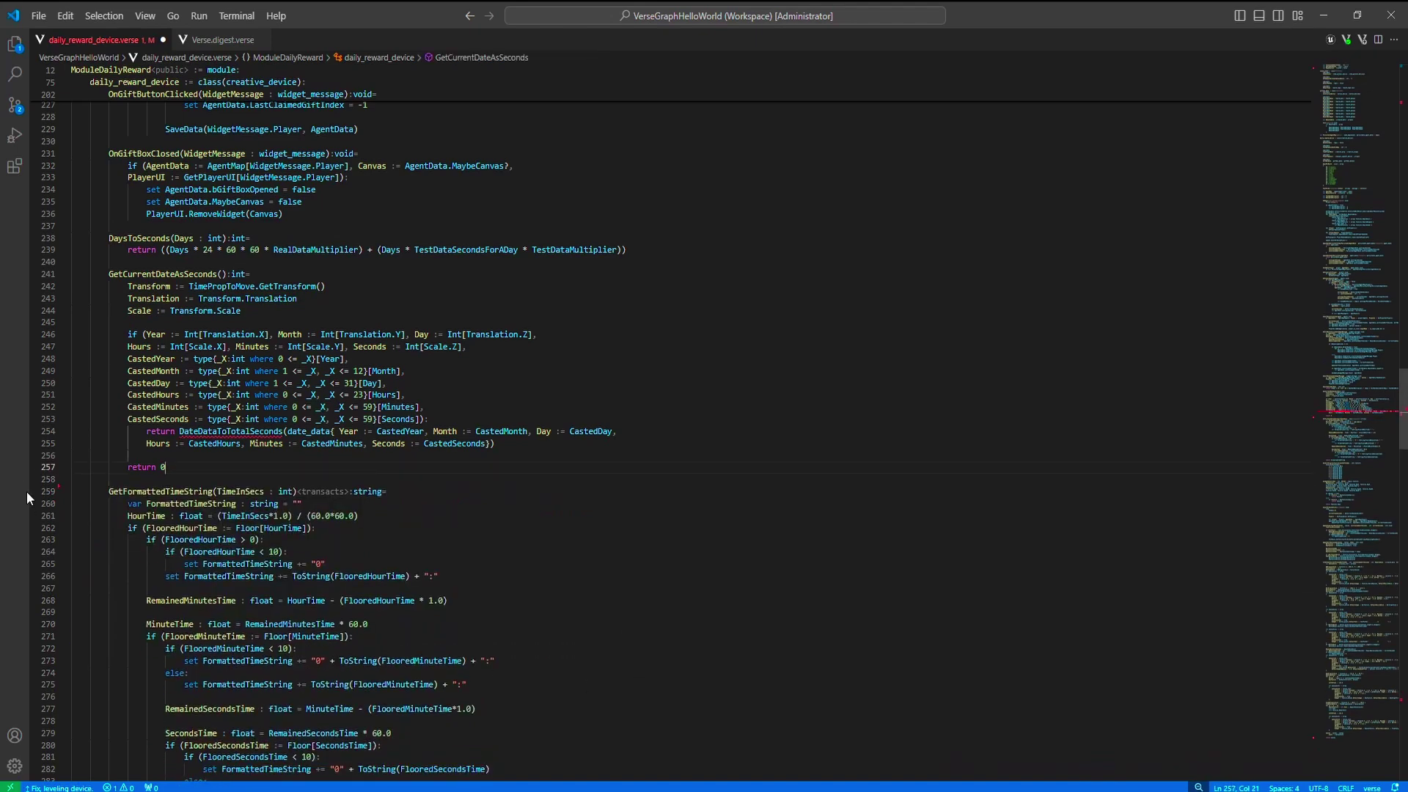
left_click_drag(542, 442, 311, 308)
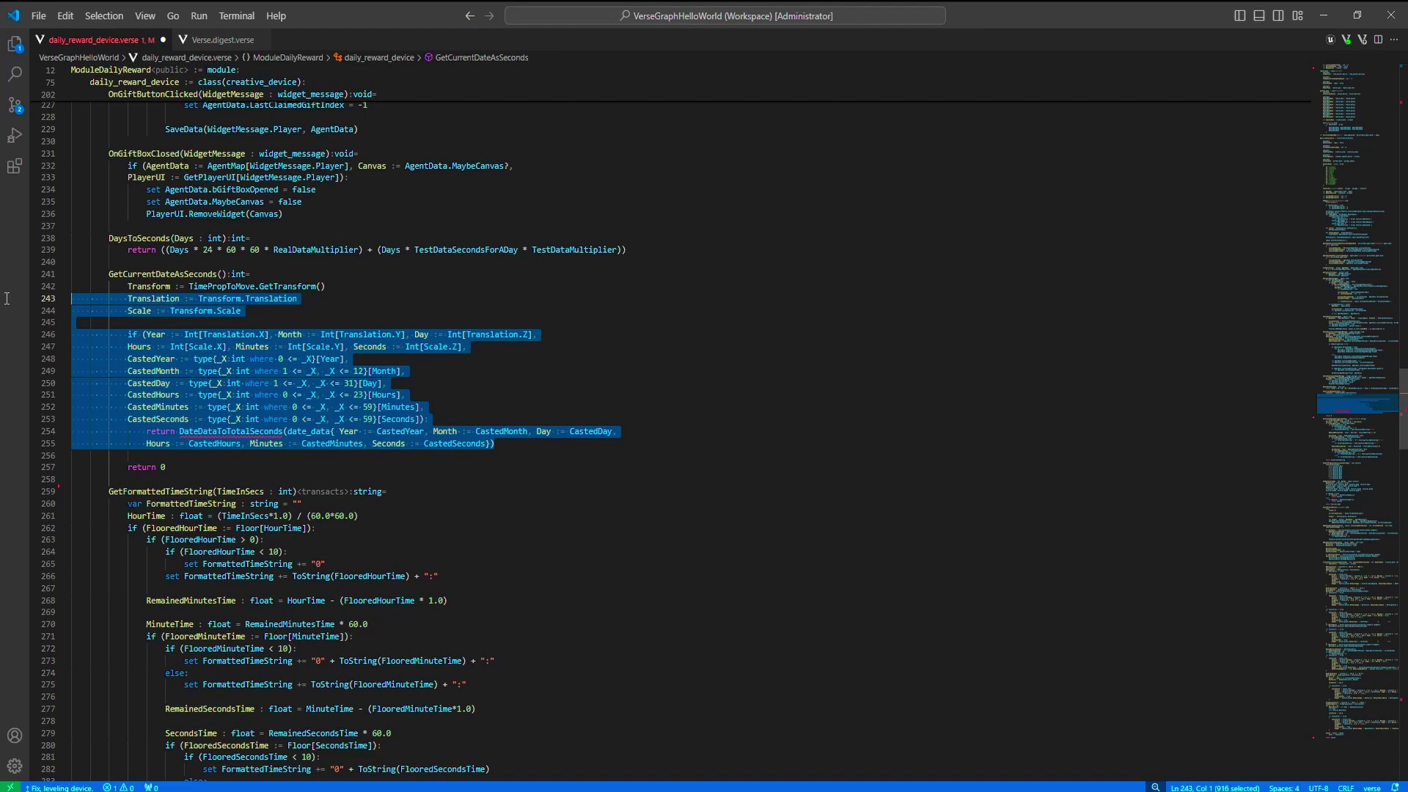
double_click(212, 275)
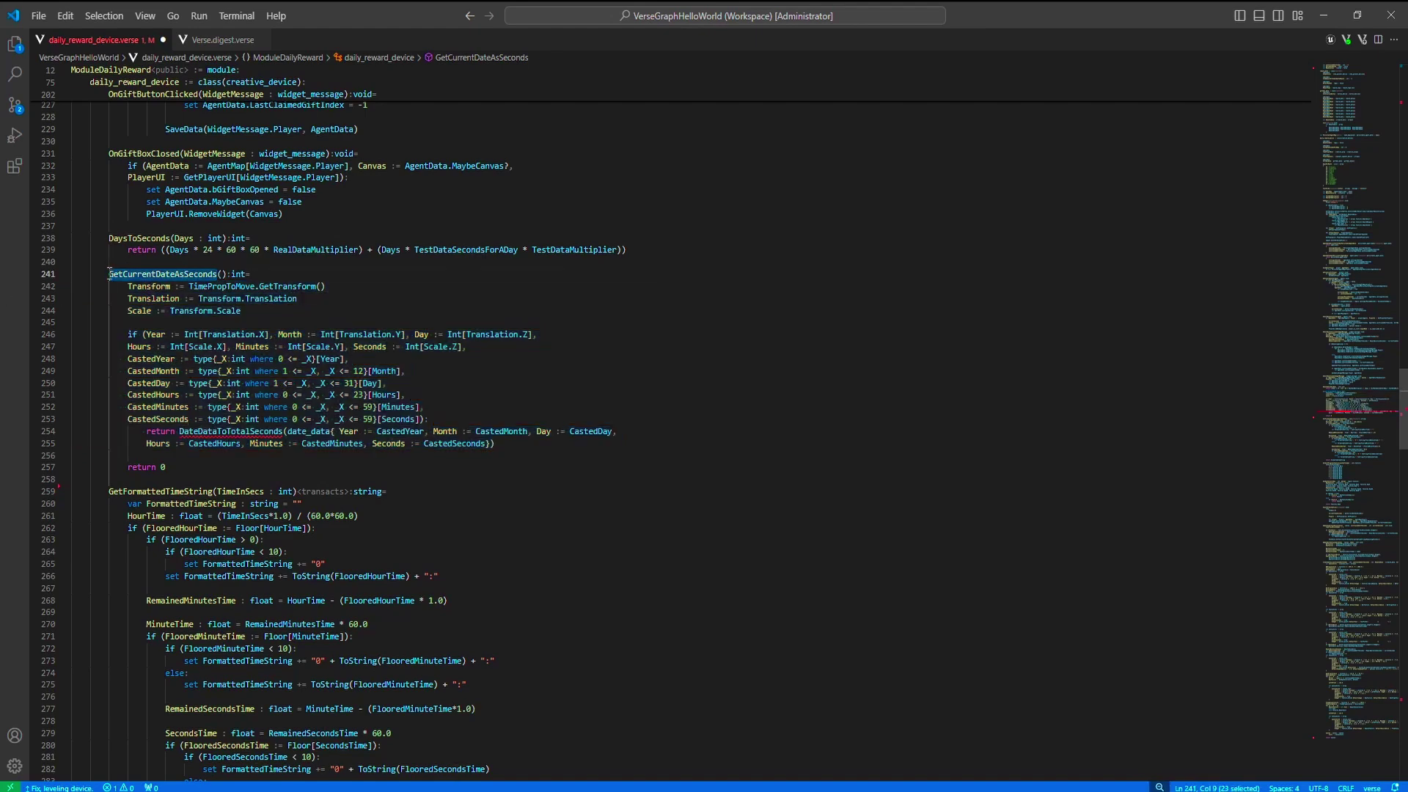
scroll(488, 554, "up", 2)
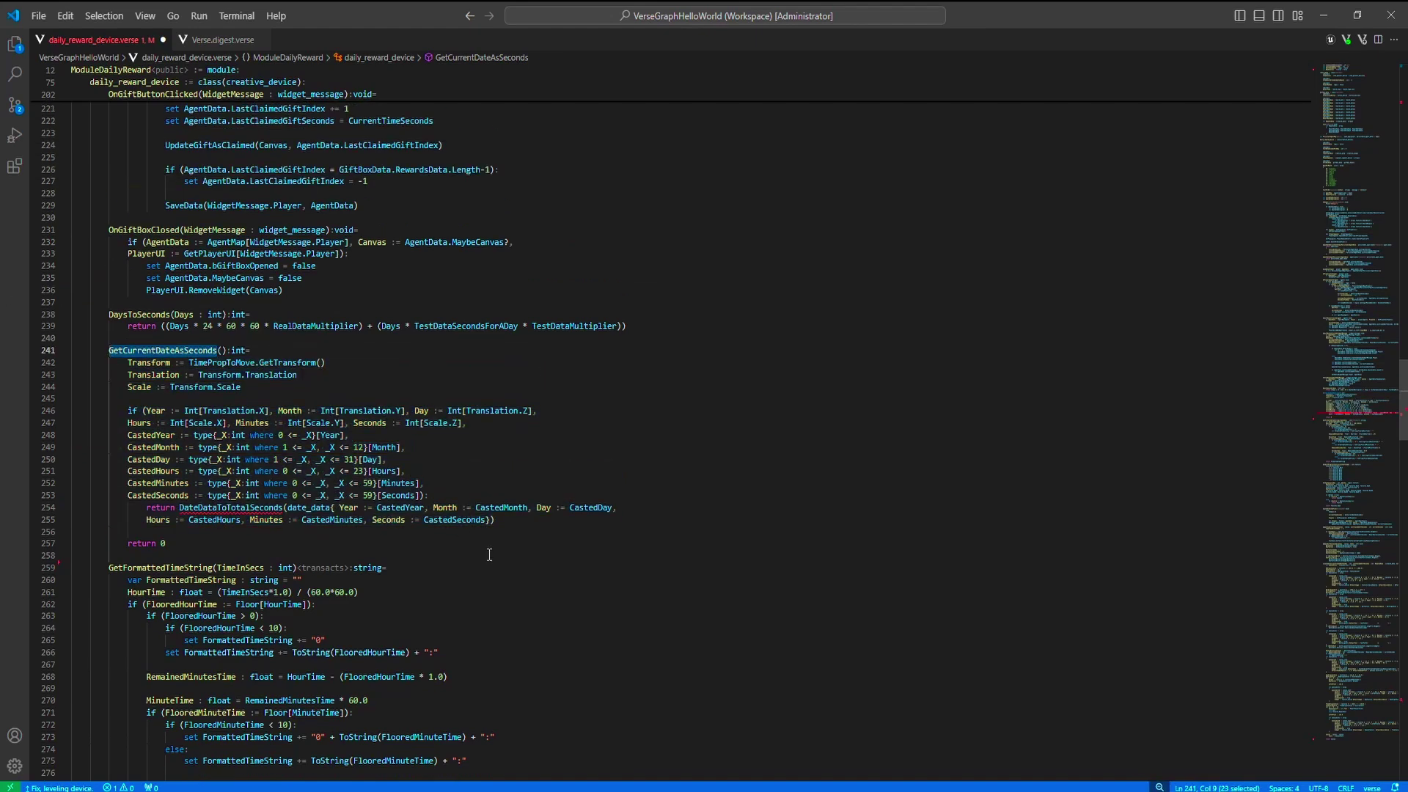
- Check GetSecondsSinceEpoch in the digest, then select the prop-based code in lines 242–255
left_click(218, 40)
left_click(217, 514)
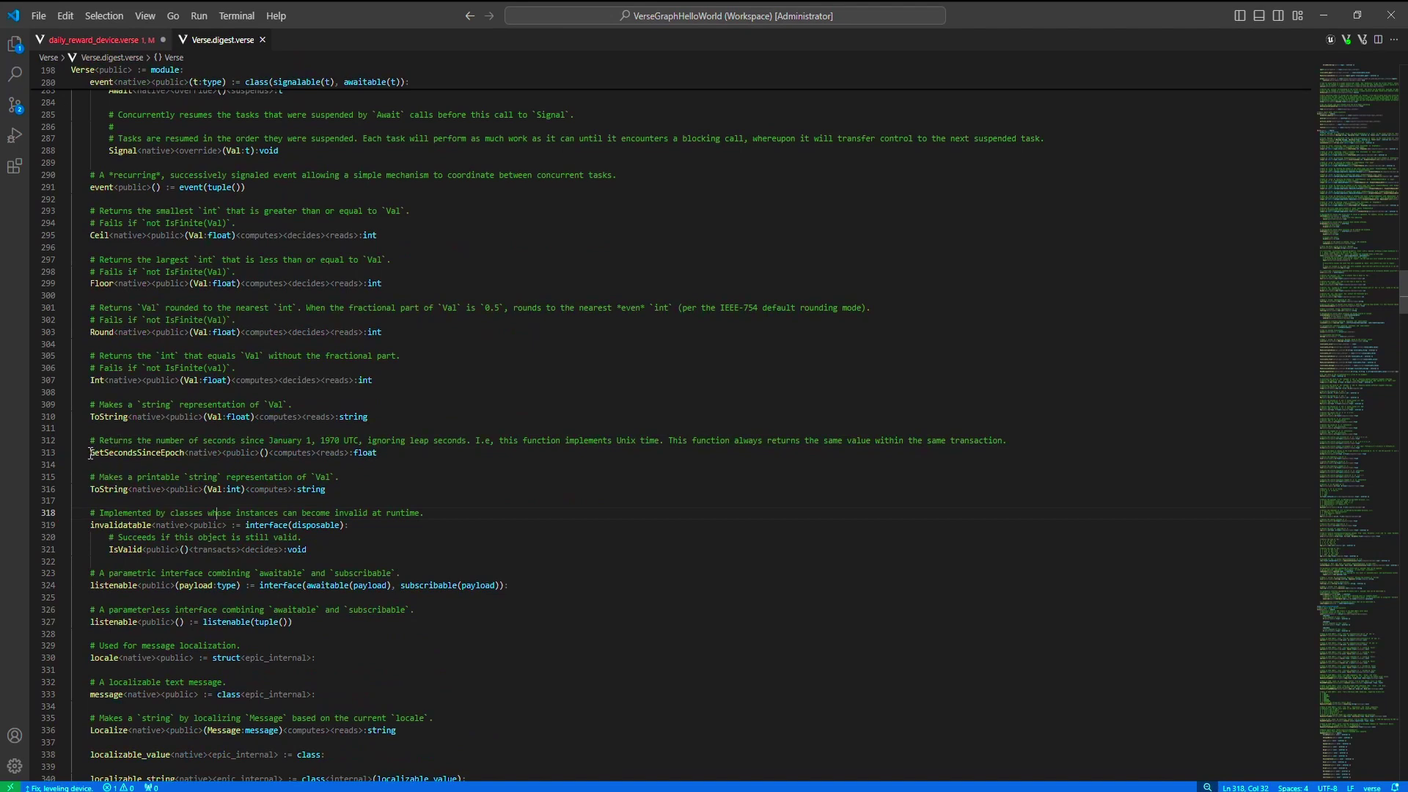
left_click_drag(91, 453, 187, 452)
left_click(99, 40)
left_click_drag(555, 525, 9, 364)
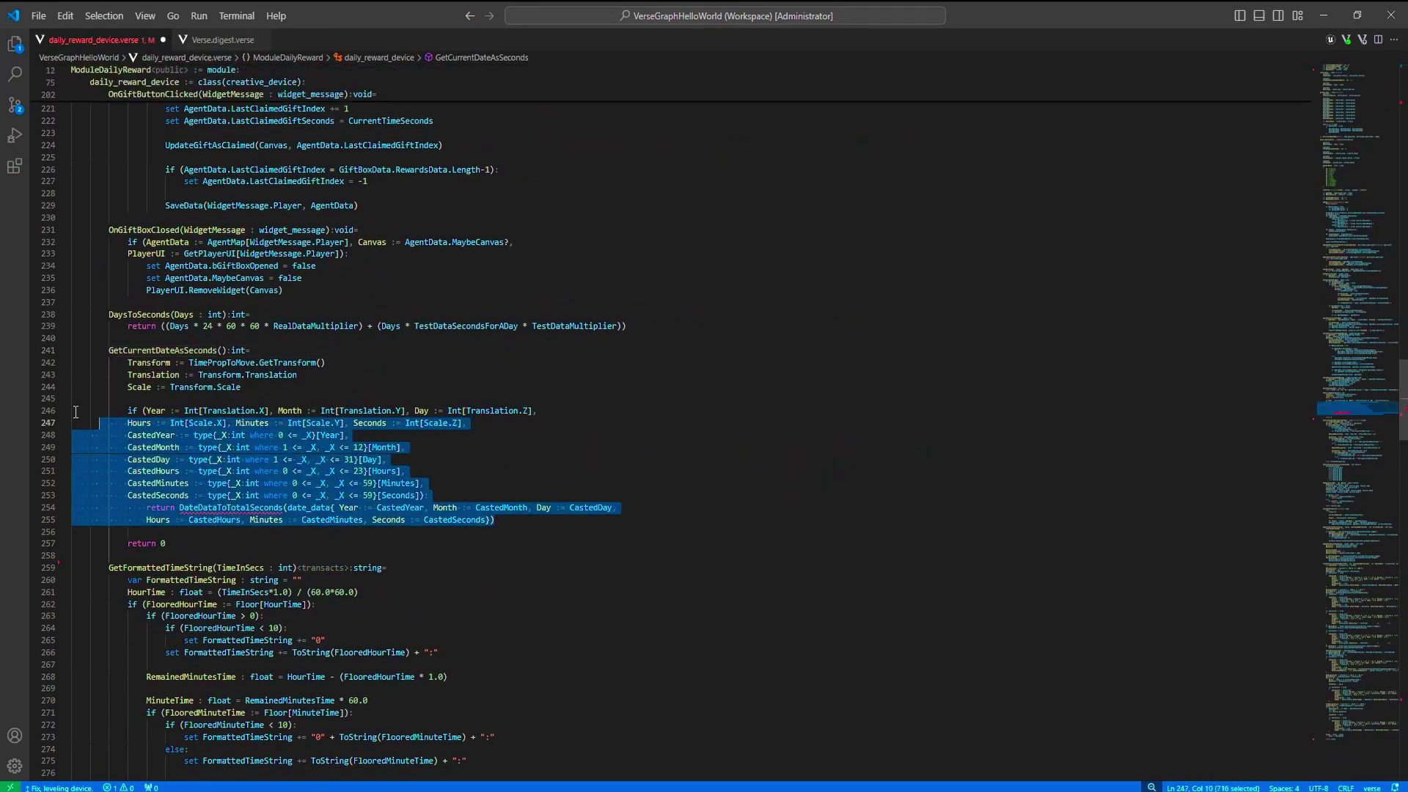
- Replace the prop-based date code with 'if (SecondsInt := Int[GetSecondsSinceEpoch()]):'
key("Delete")
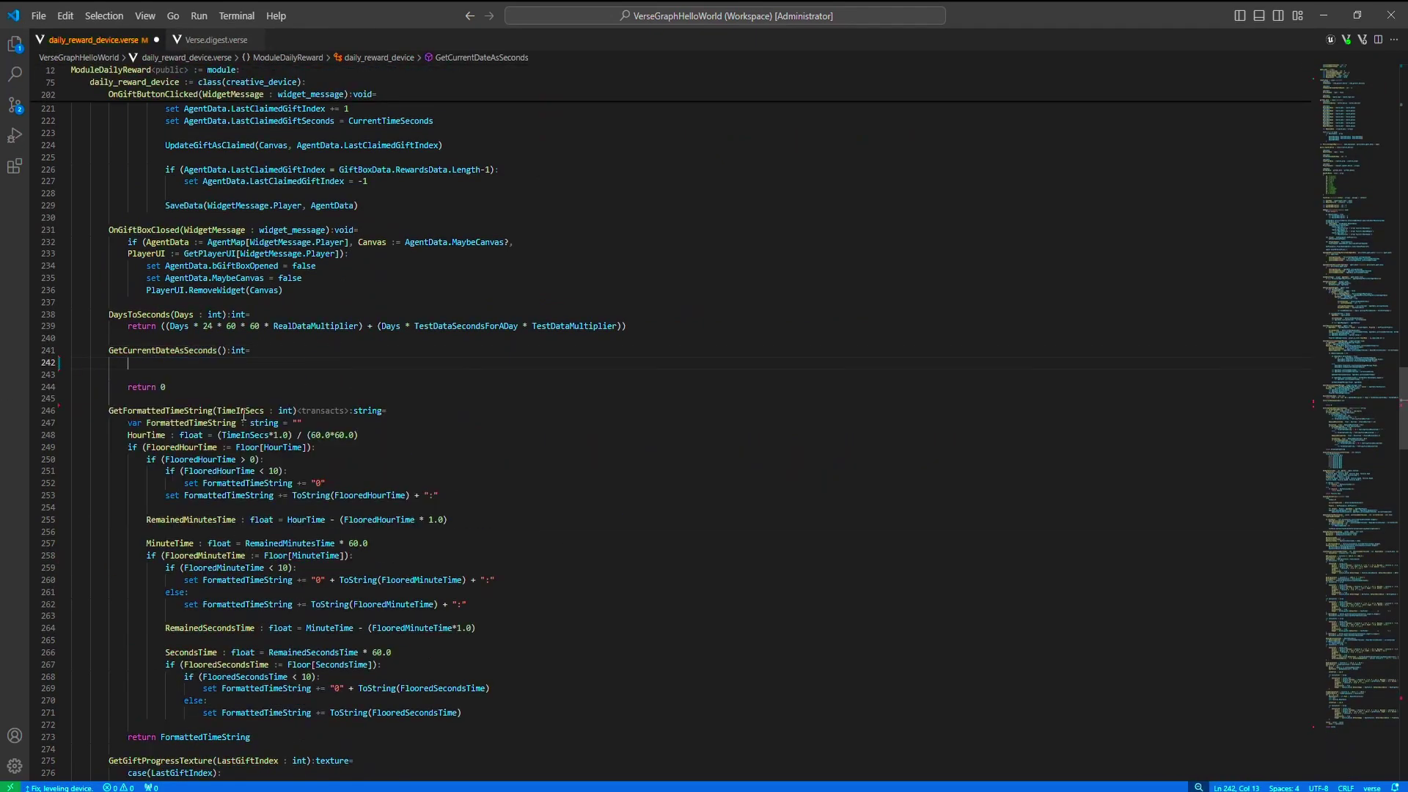
type("if(")
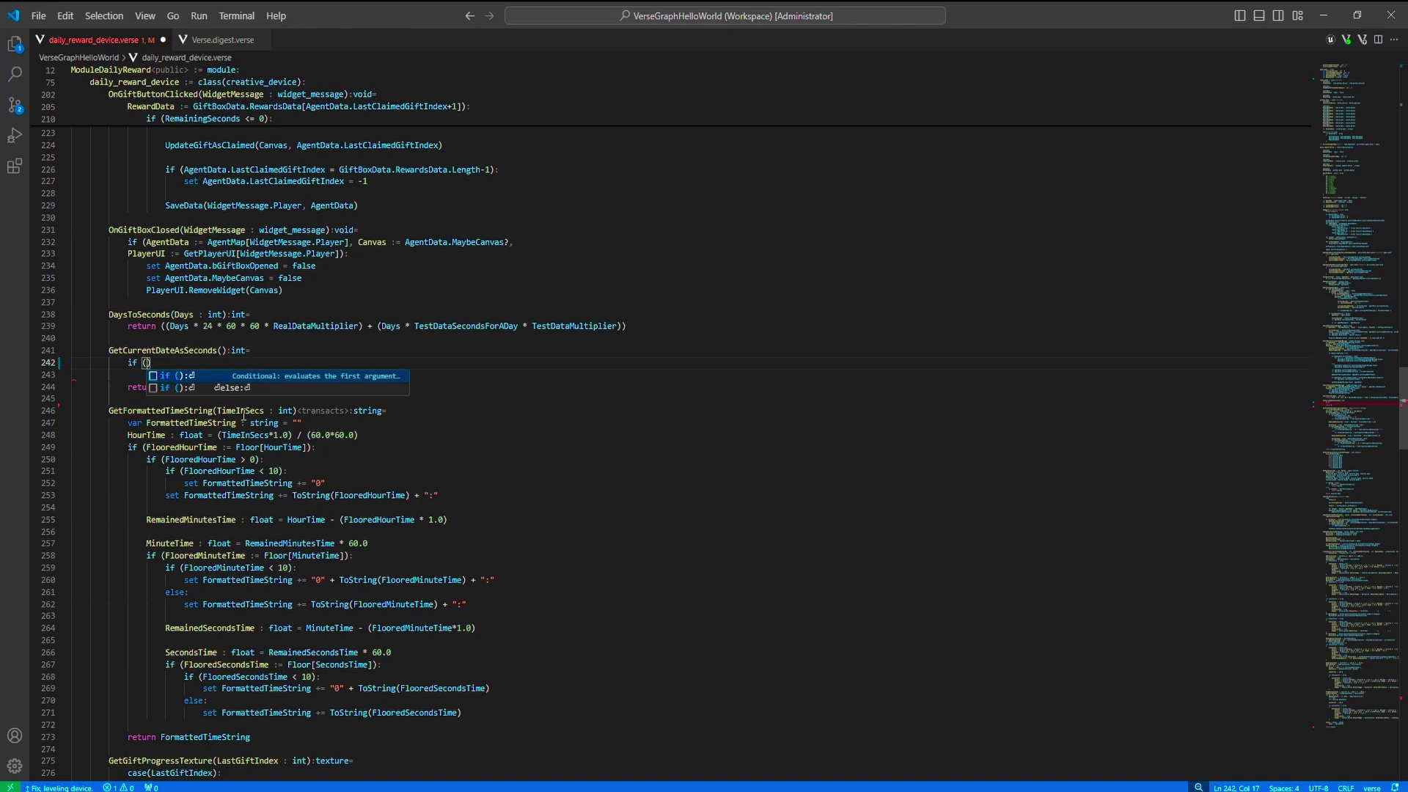
type(" GetSecondsSinceEpoch")
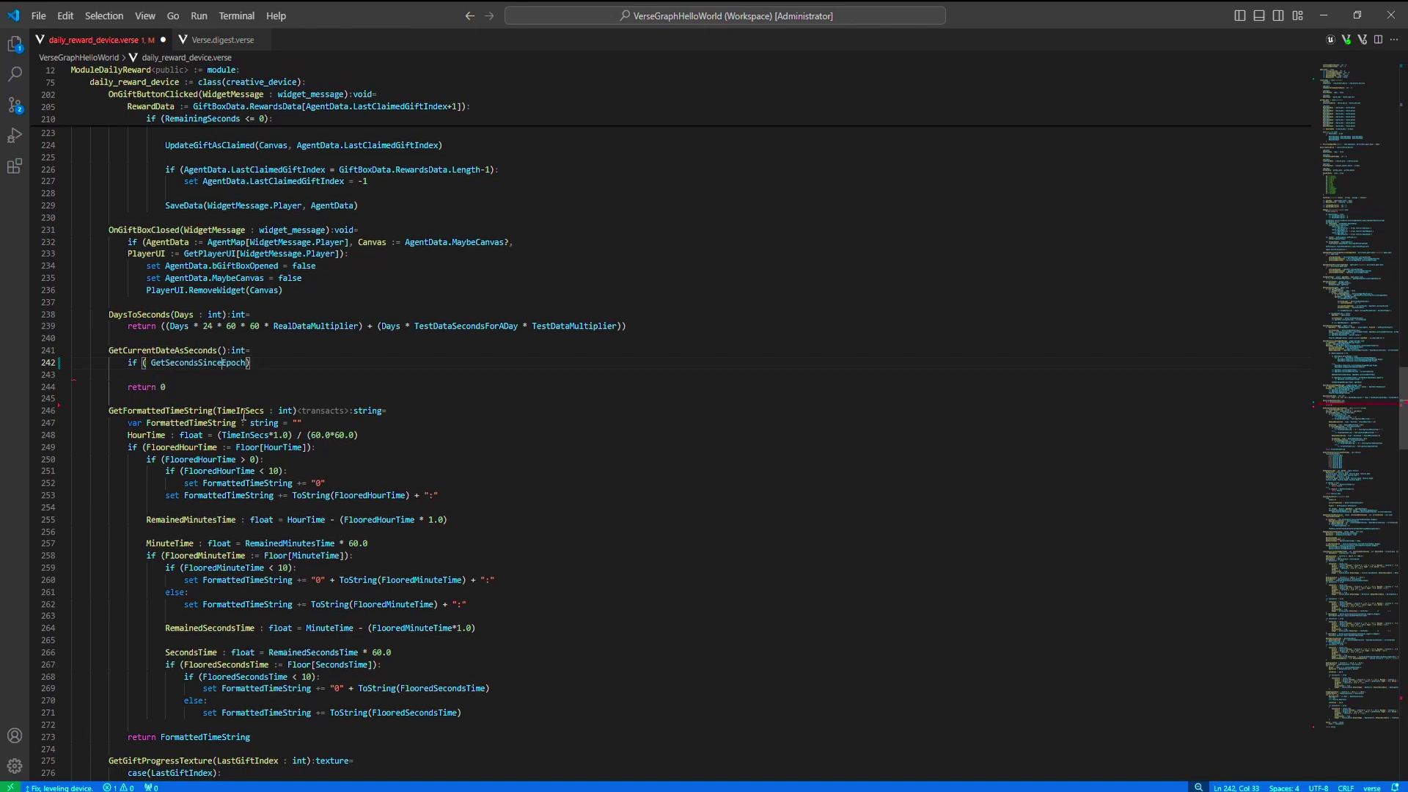
type("Seconds")
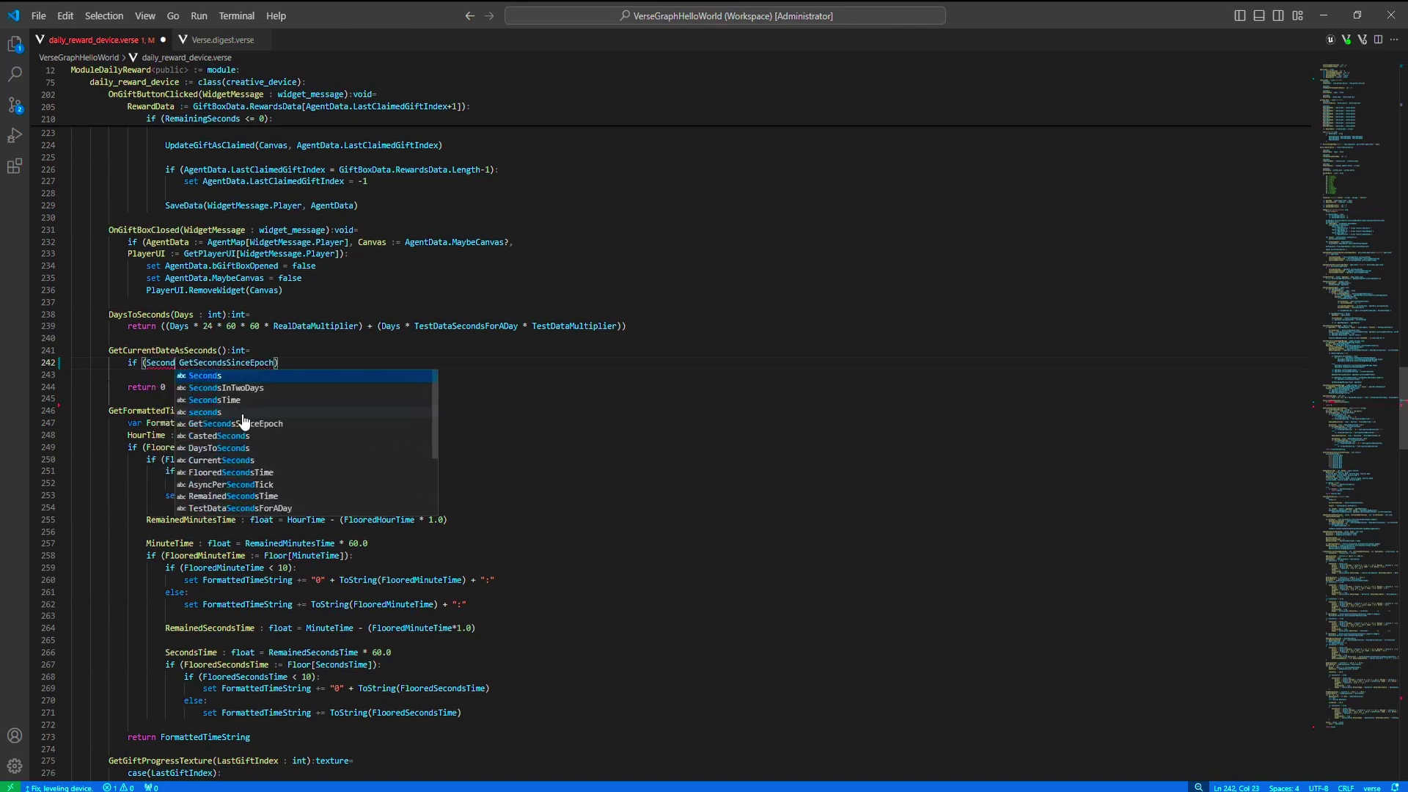
type("In")
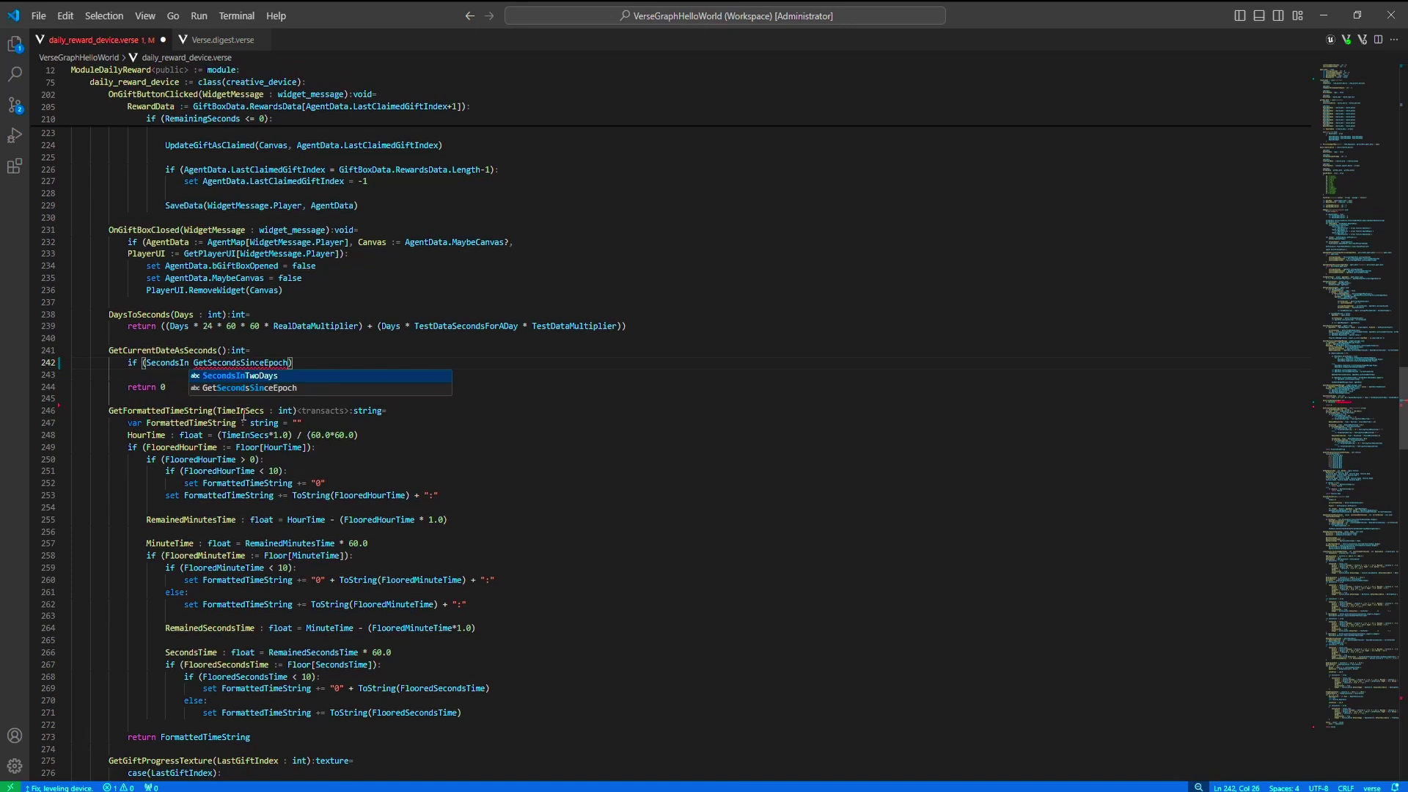
type("t := ")
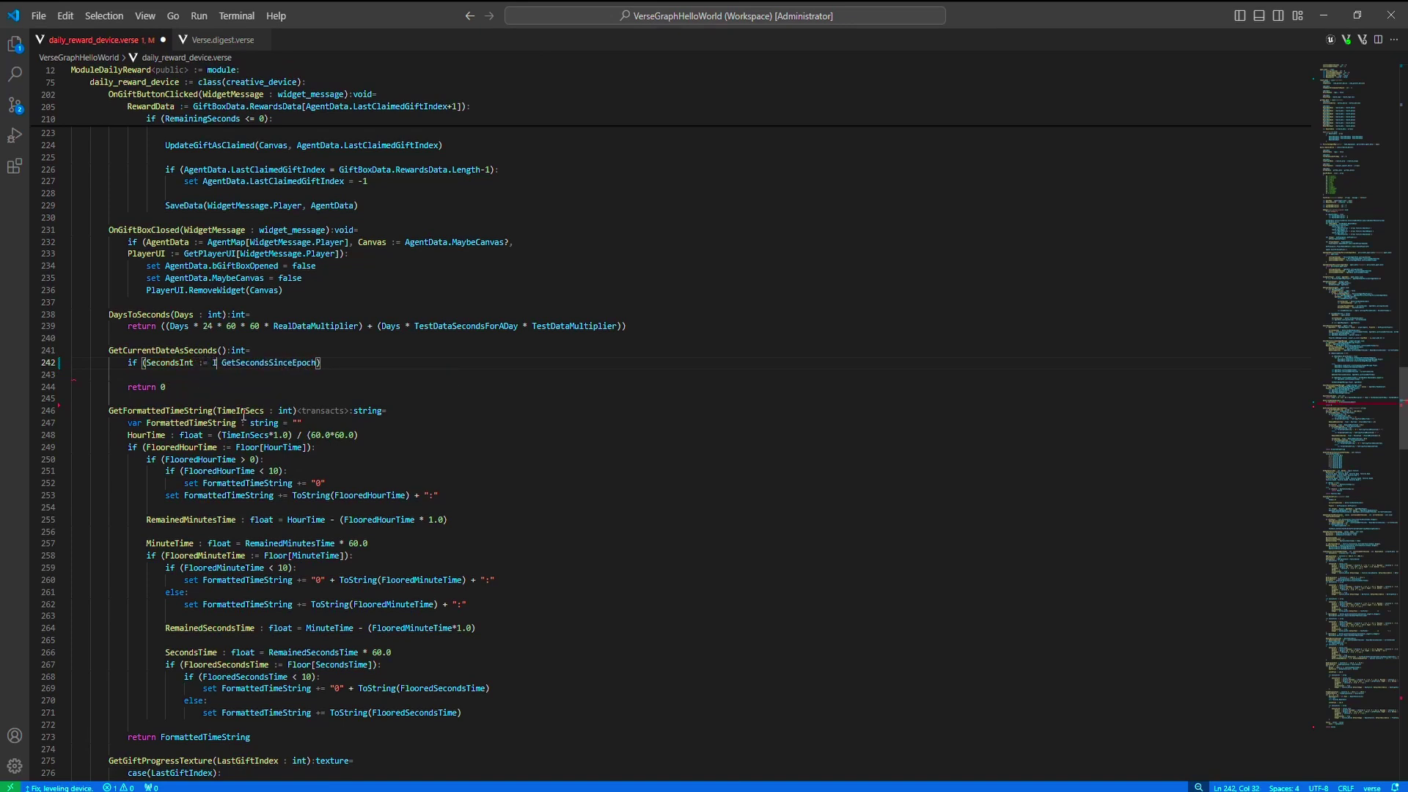
type("nt[")
key("Left")
key("Left")
key("Left")
key("BackSpace")
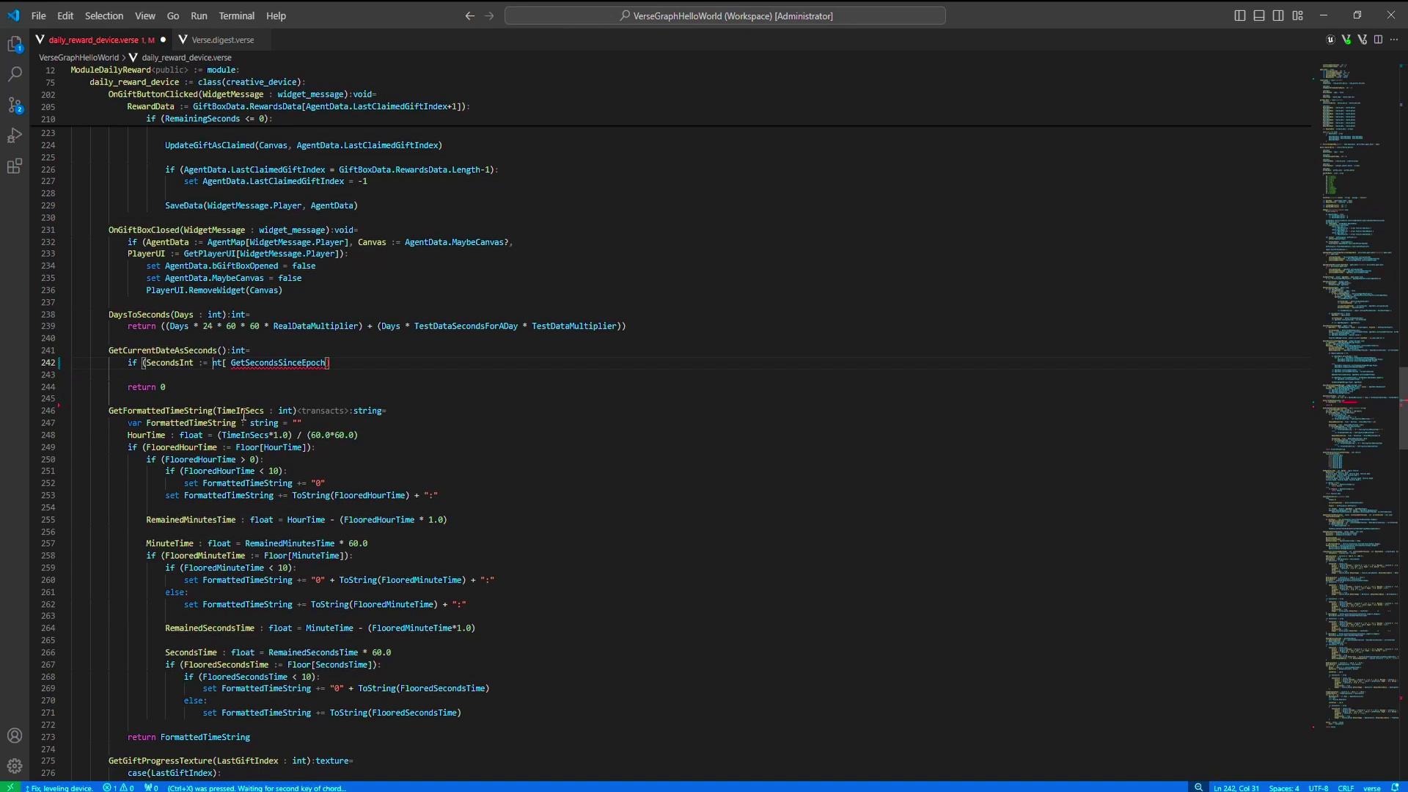
type("I")
key("Right")
key("Right")
key("Right")
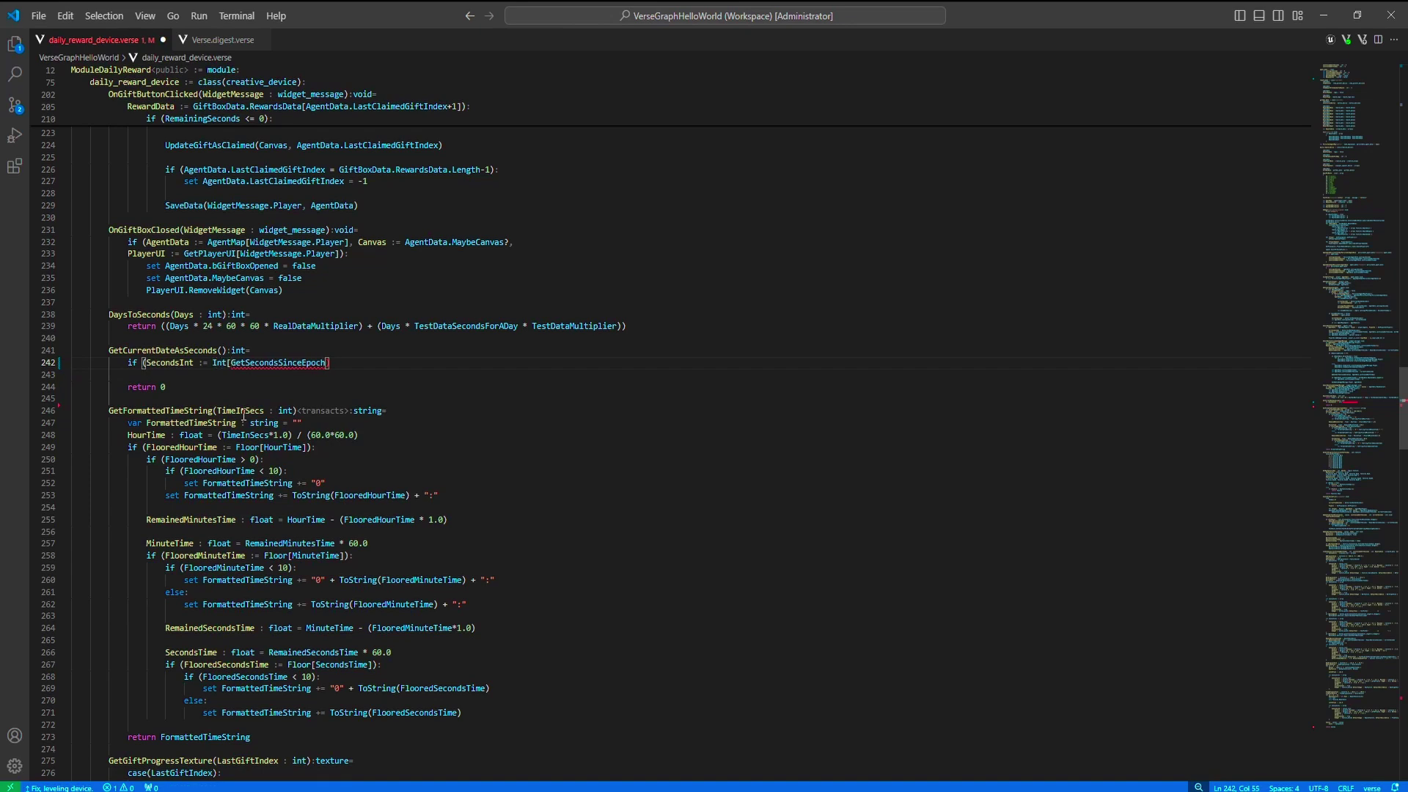
type("]")
key("Return")
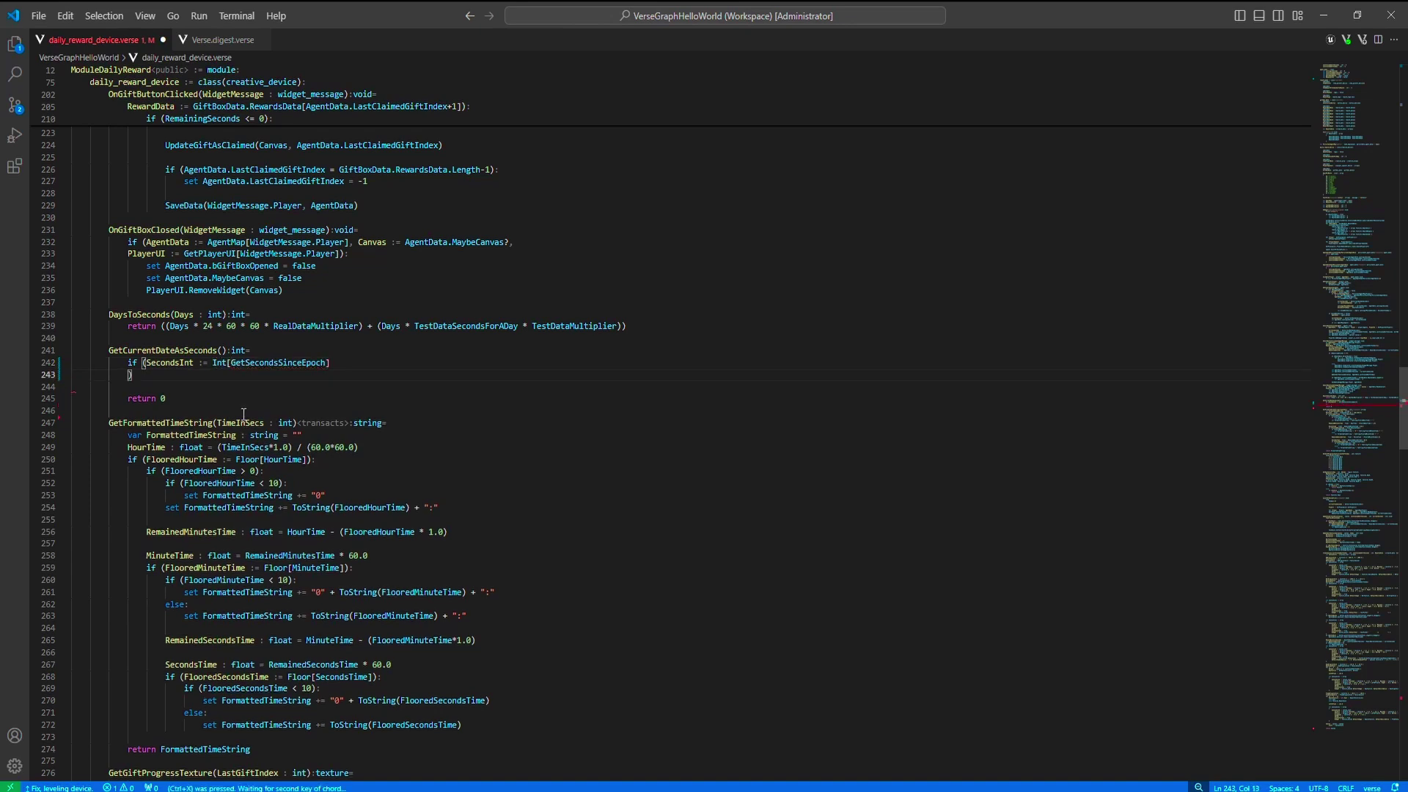
key("BackSpace")
key("BackSpace")
key("BackSpace")
key("End")
type(":")
- Add 'return SecondsInt' under the condition, keep 'return 0', and save the file
key("Escape")
key("Down")
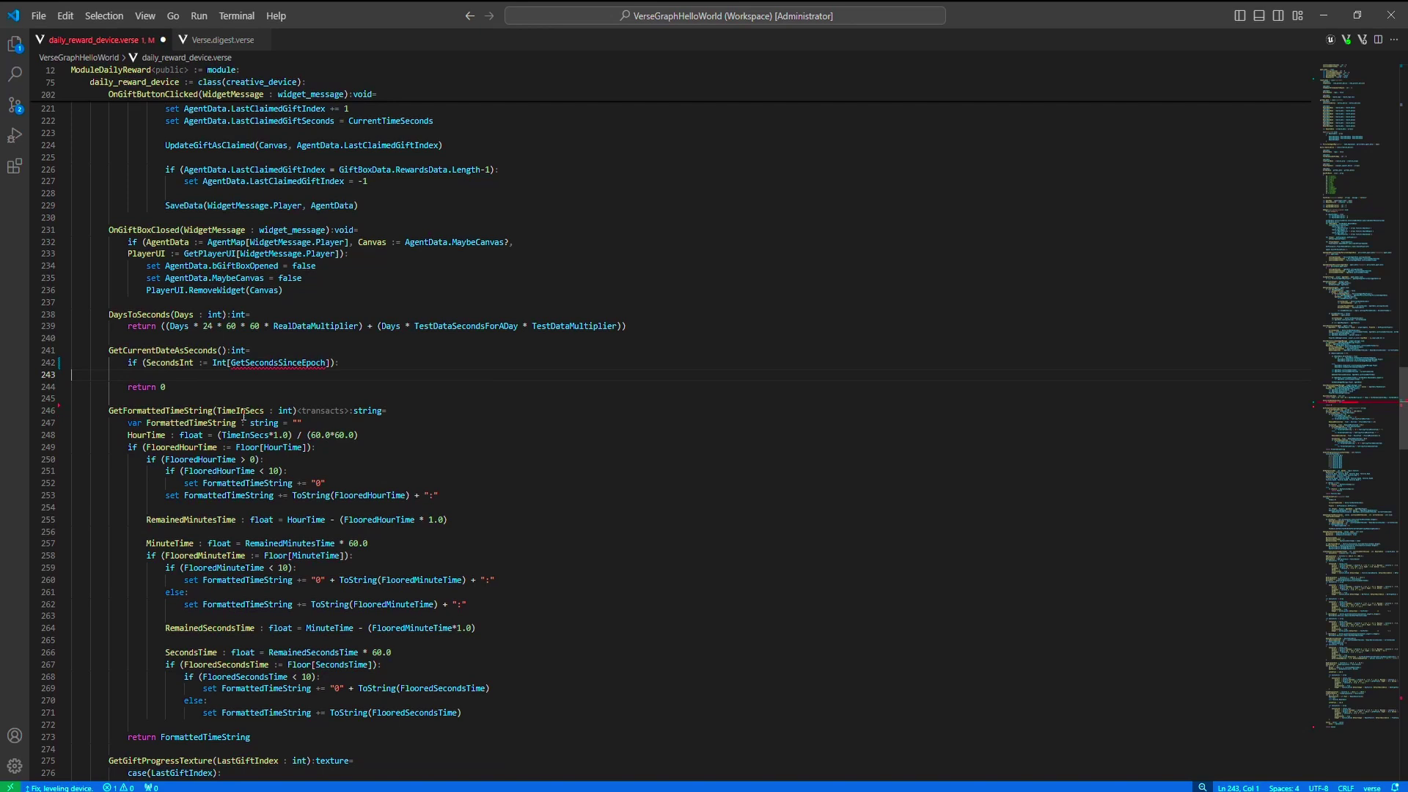
type("return Seco")
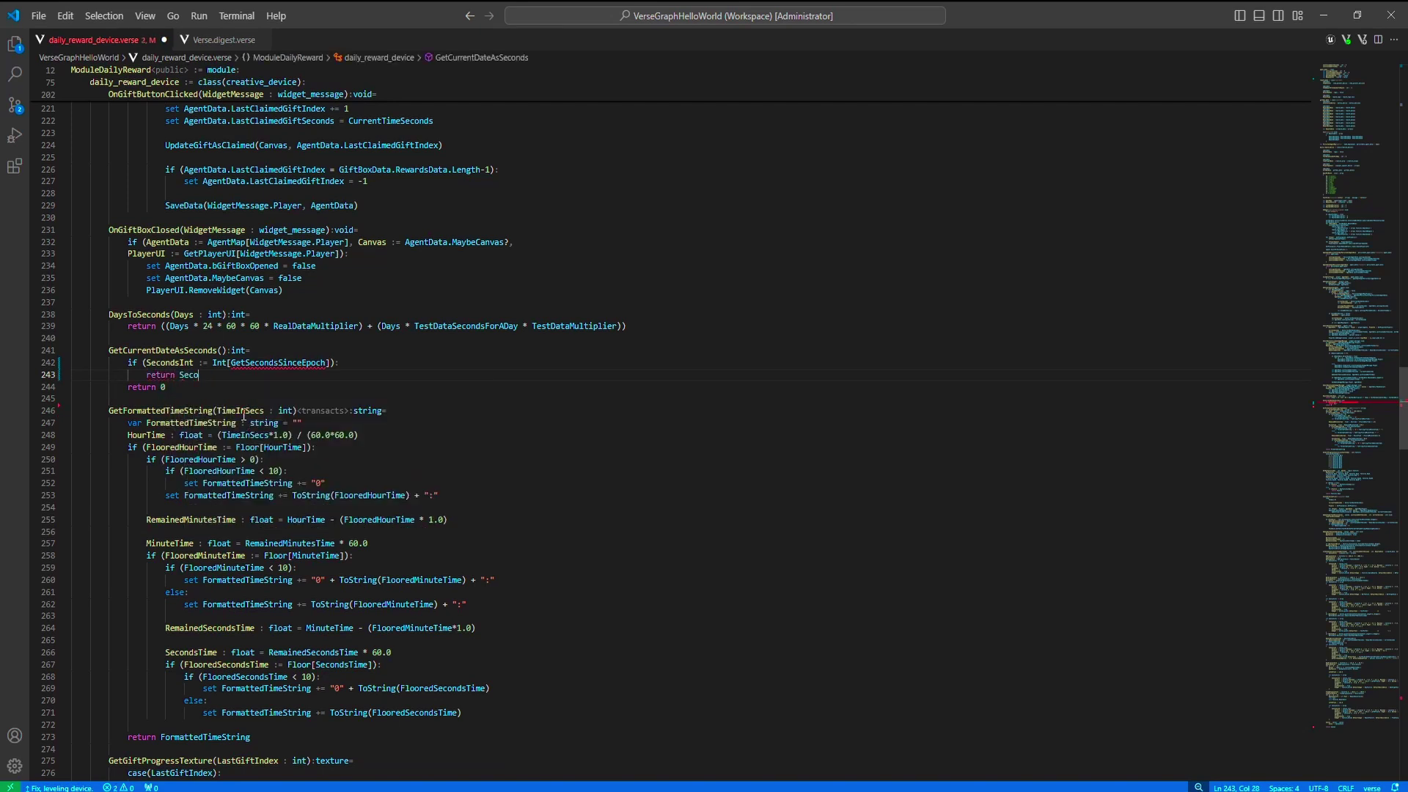
type("ndsInt")
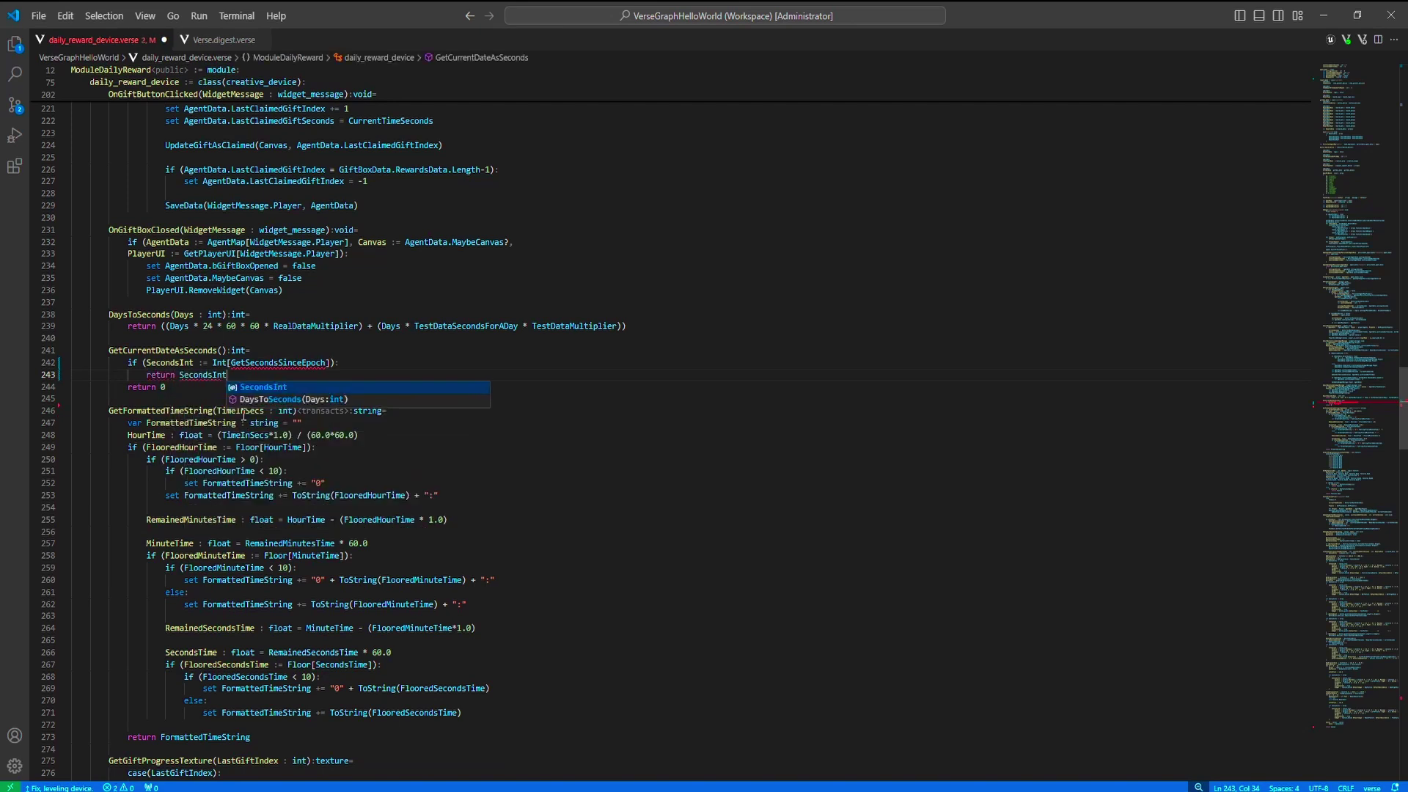
key("Escape")
key("Up")
key("End")
key("Left")
key("Left")
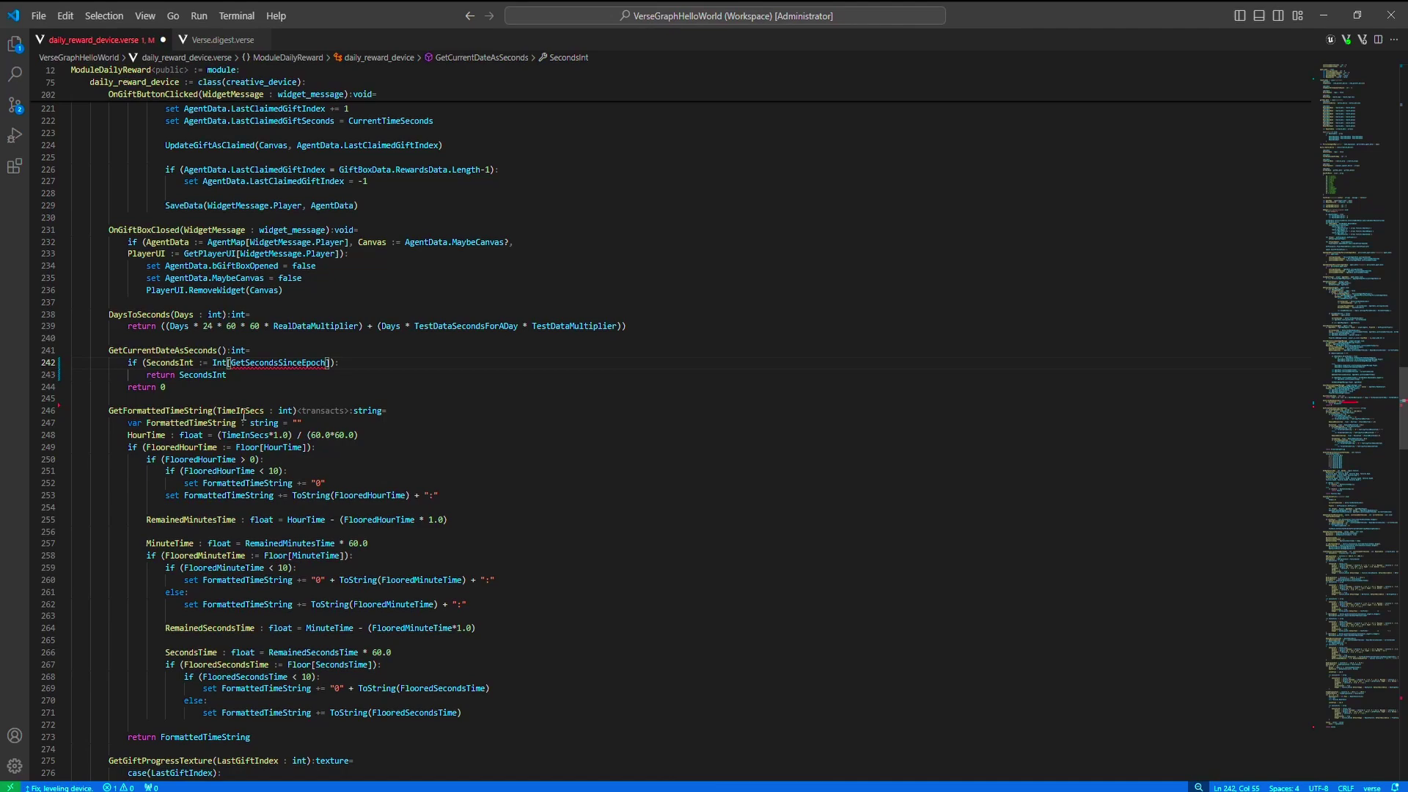
type("()")
key("ctrl+s")
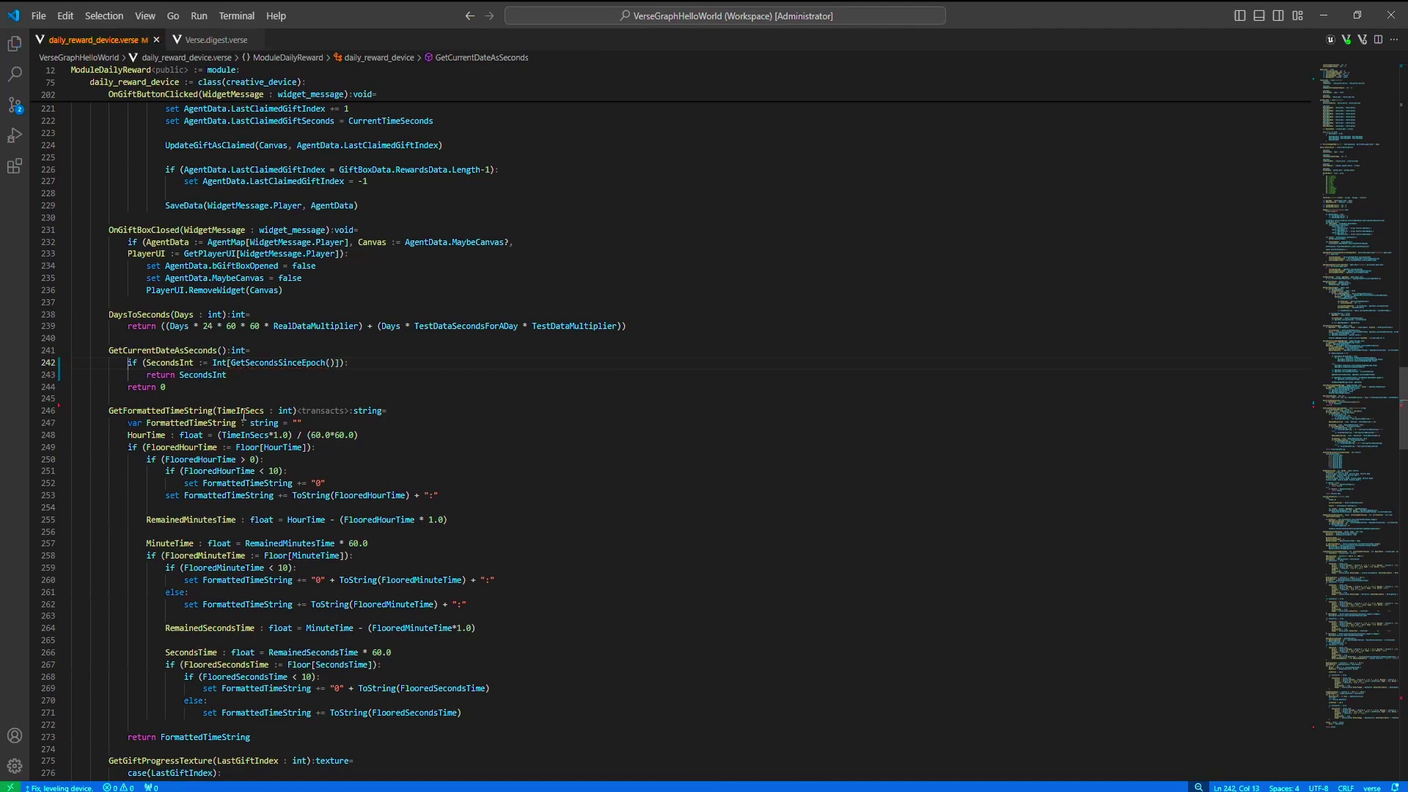
key("Home")
key("Home")
scroll(242, 414, "up", 5)
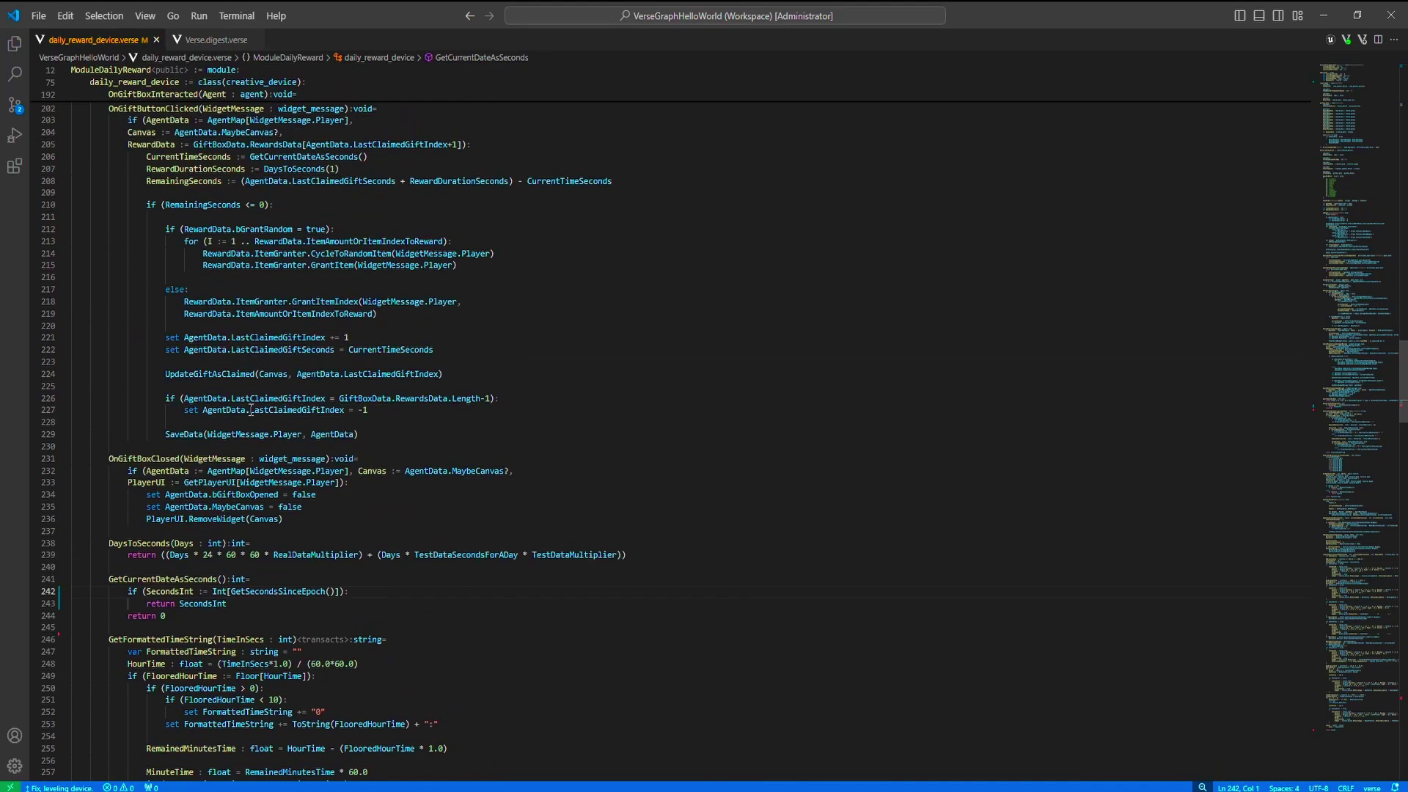
scroll(251, 410, "up", 5)
scroll(251, 411, "up", 5)
scroll(238, 467, "up", 6)
scroll(239, 466, "up", 6)
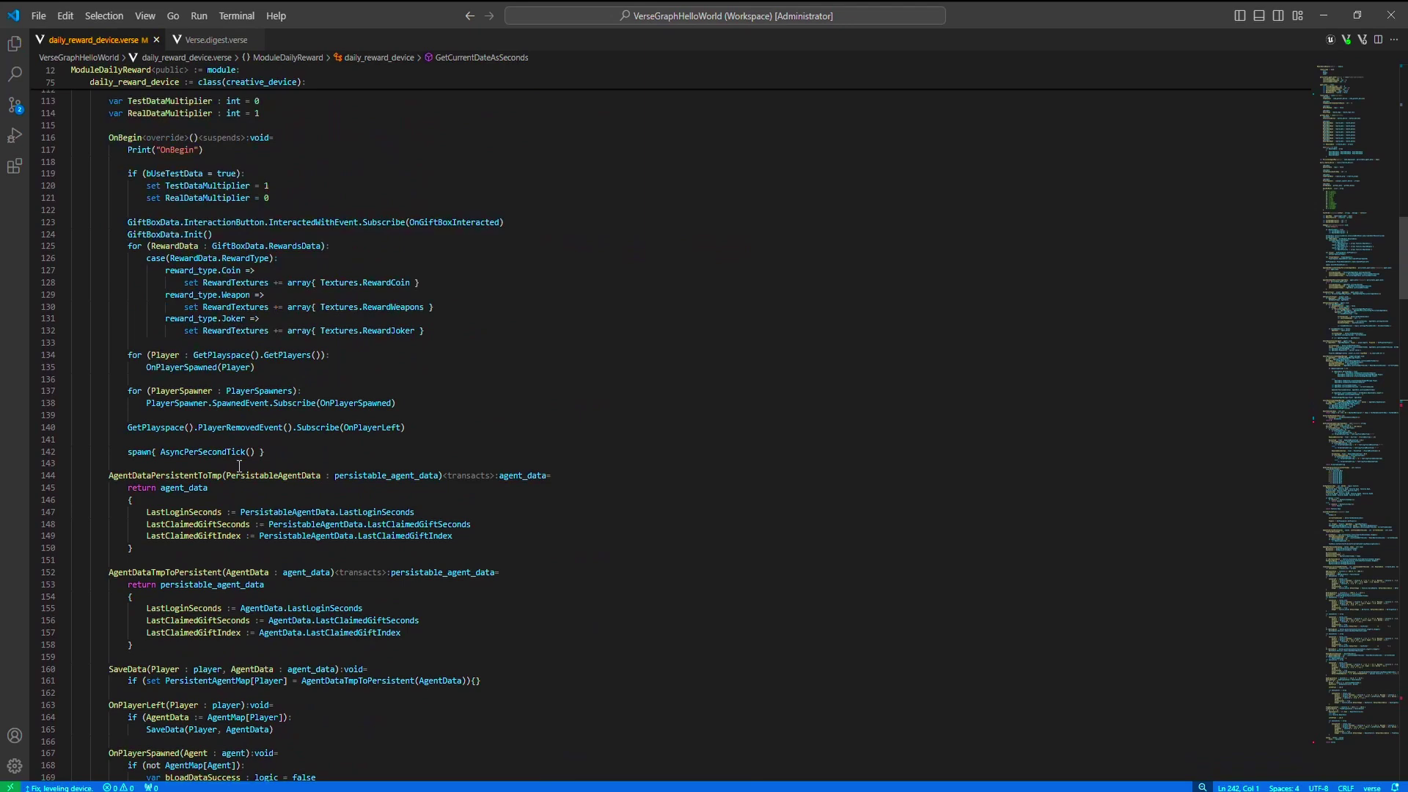
scroll(238, 468, "up", 5)
scroll(240, 457, "up", 4)
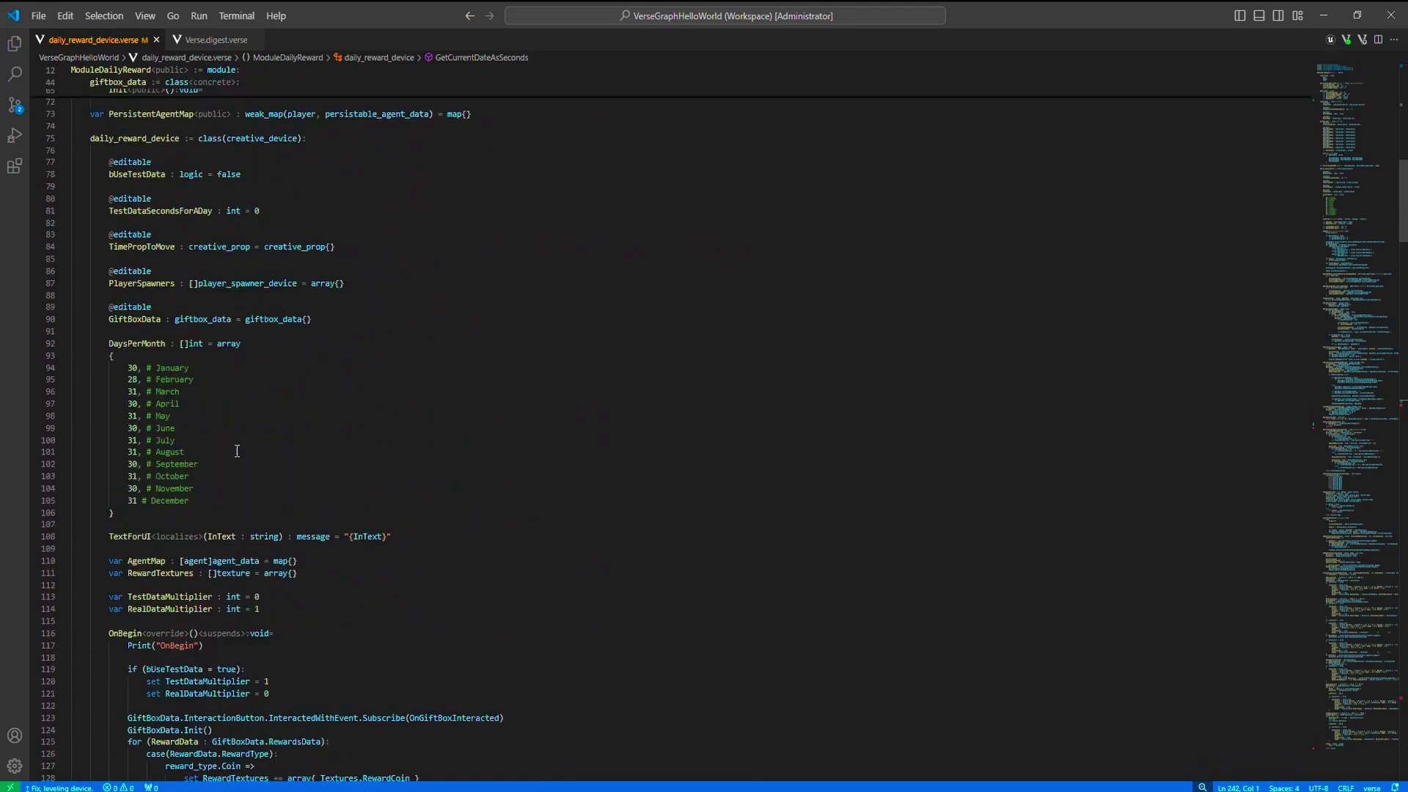
scroll(244, 455, "up", 3)
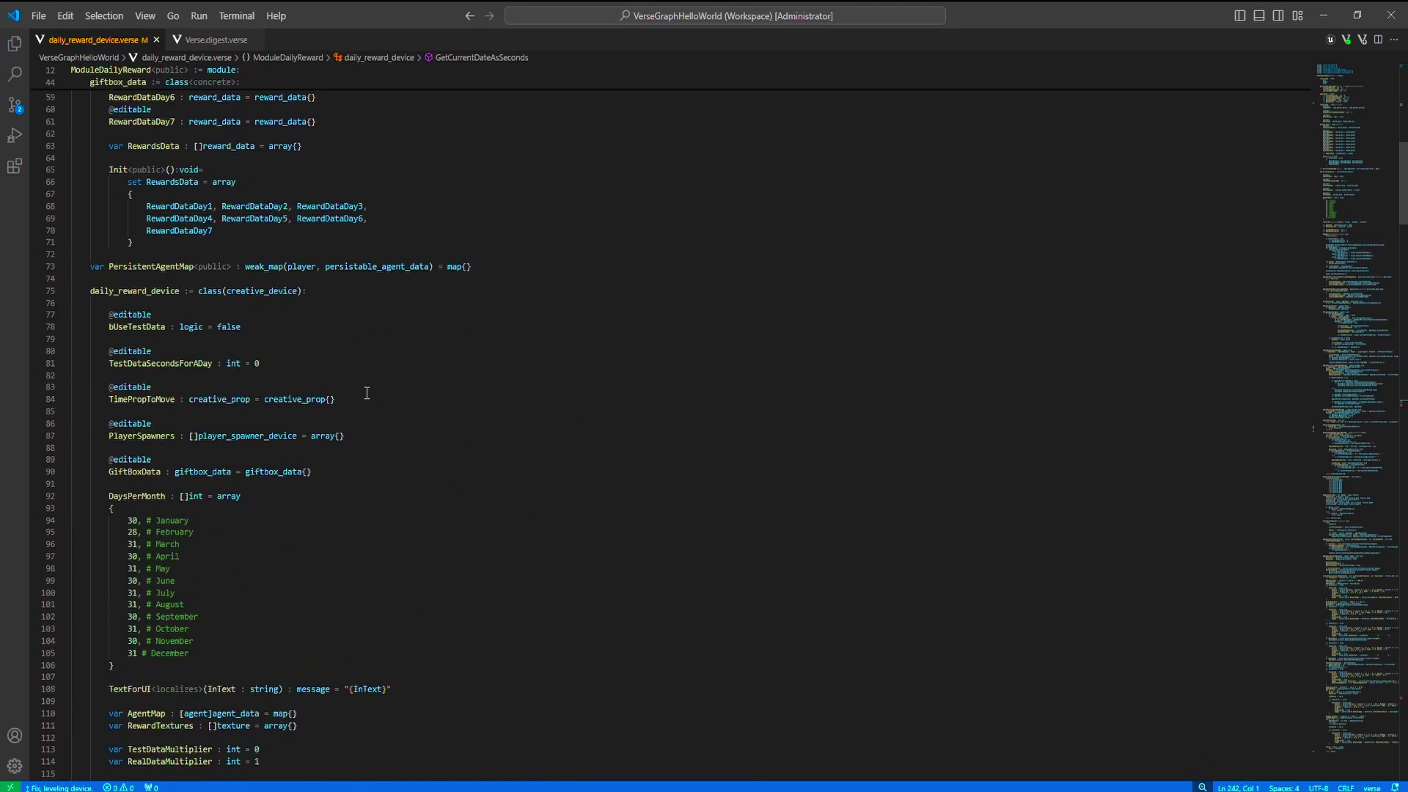
left_click_drag(366, 394, 43, 390)
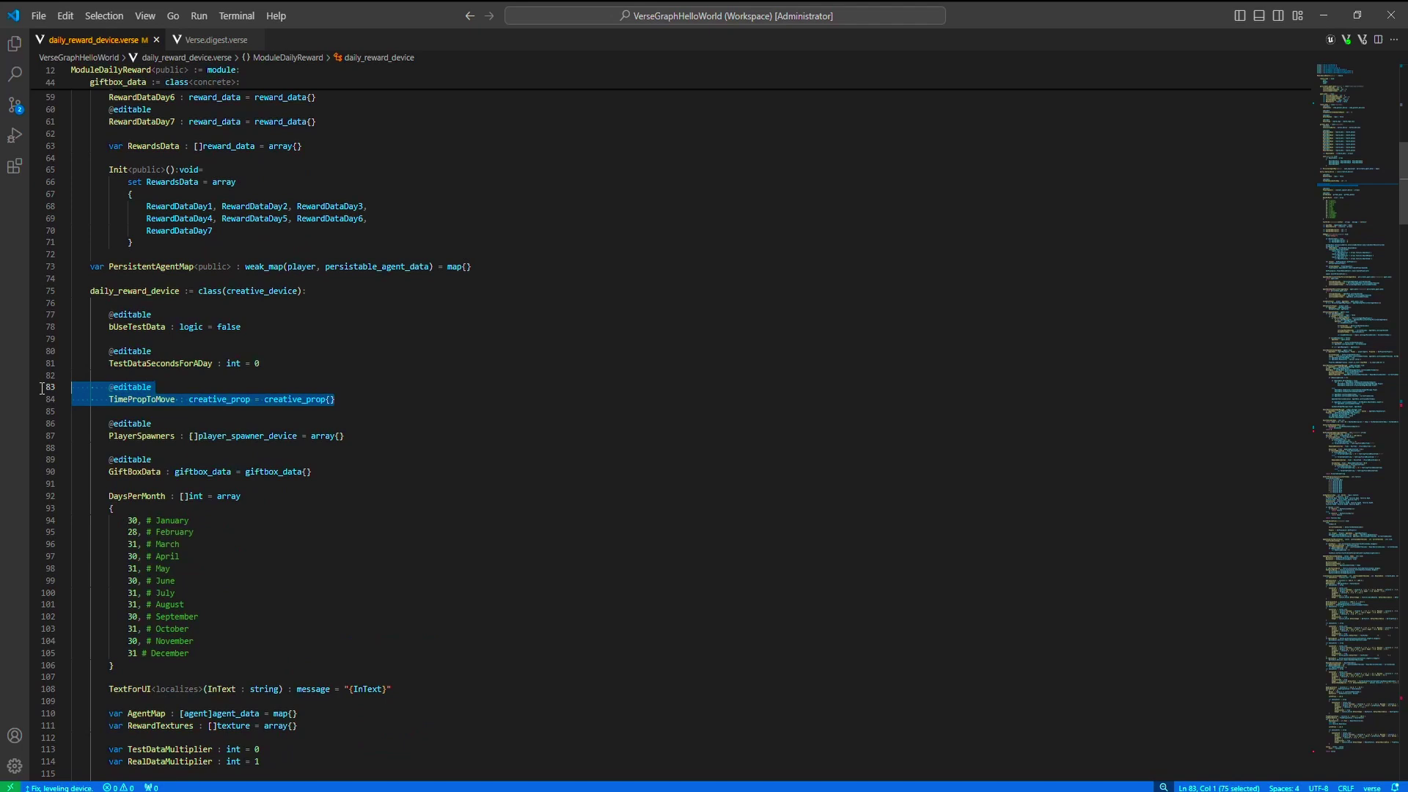
key("BackSpace")
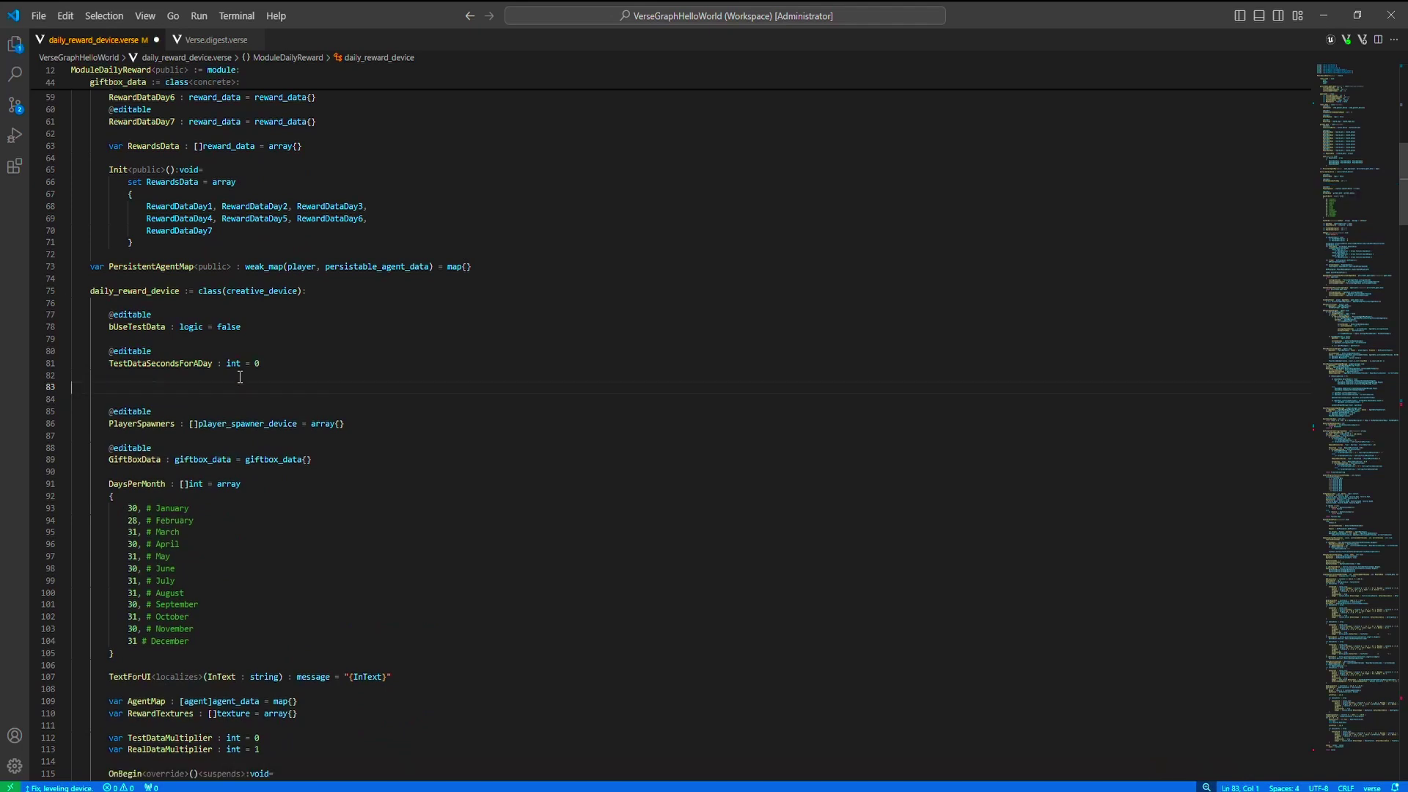
key("BackSpace")
key("BackSpace")
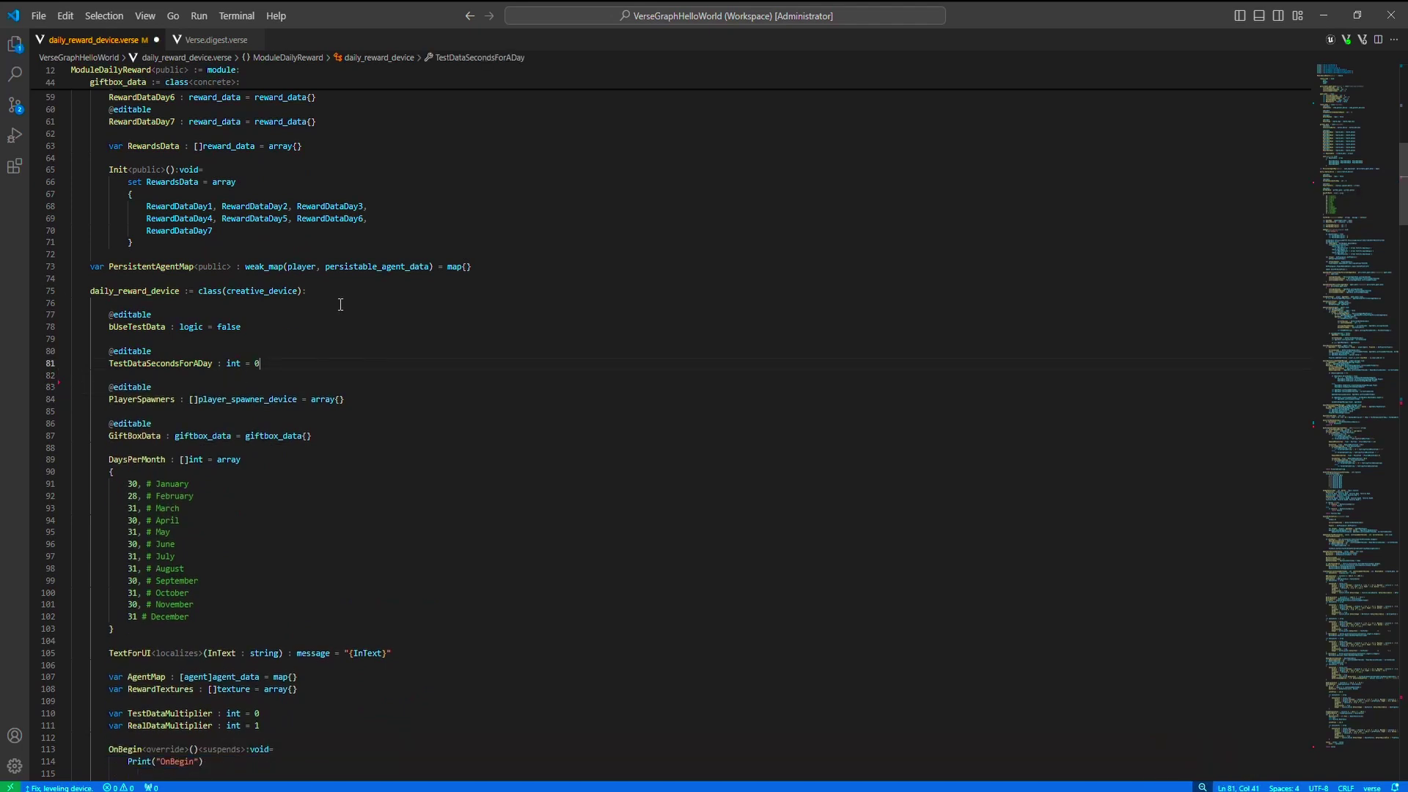
key("ctrl+s")
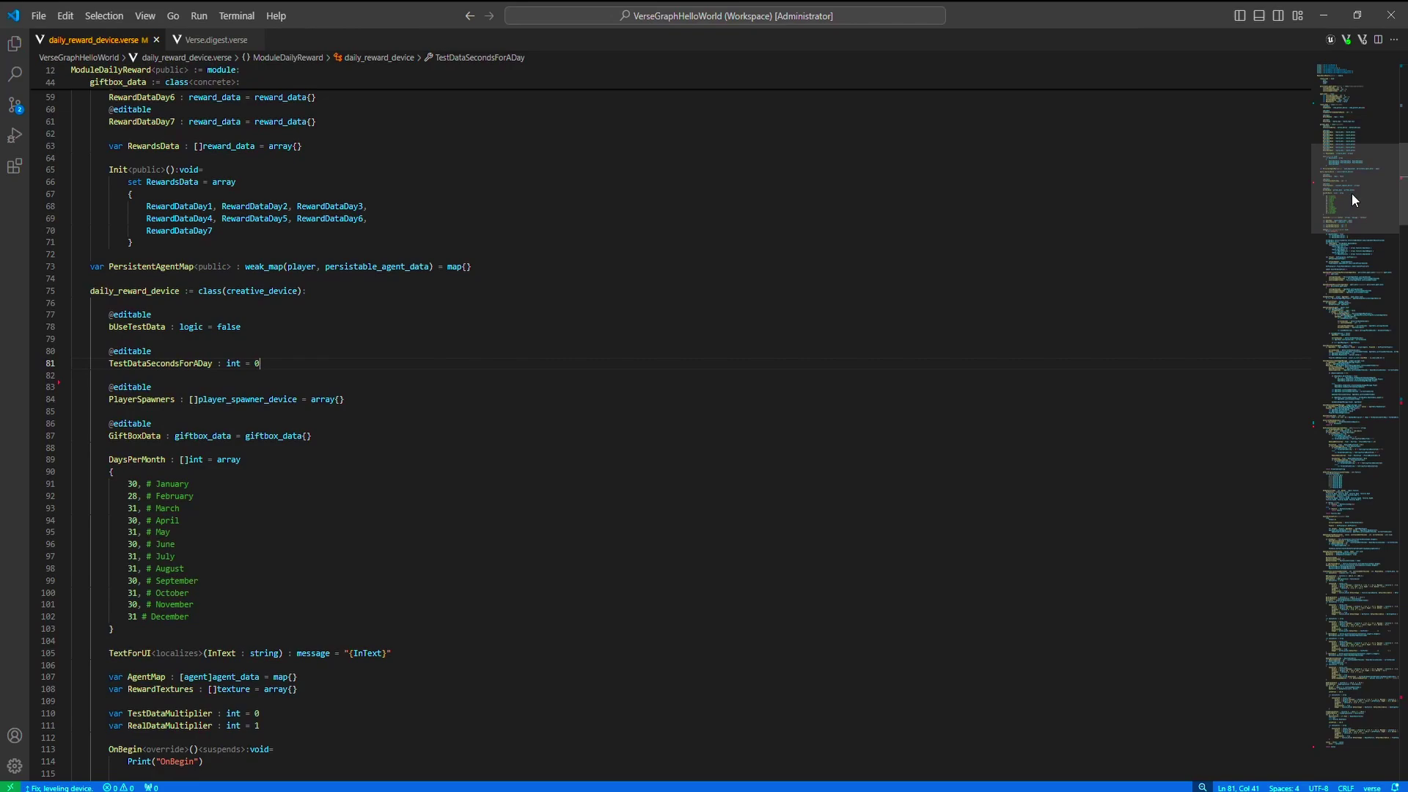
scroll(344, 384, "down", 4)
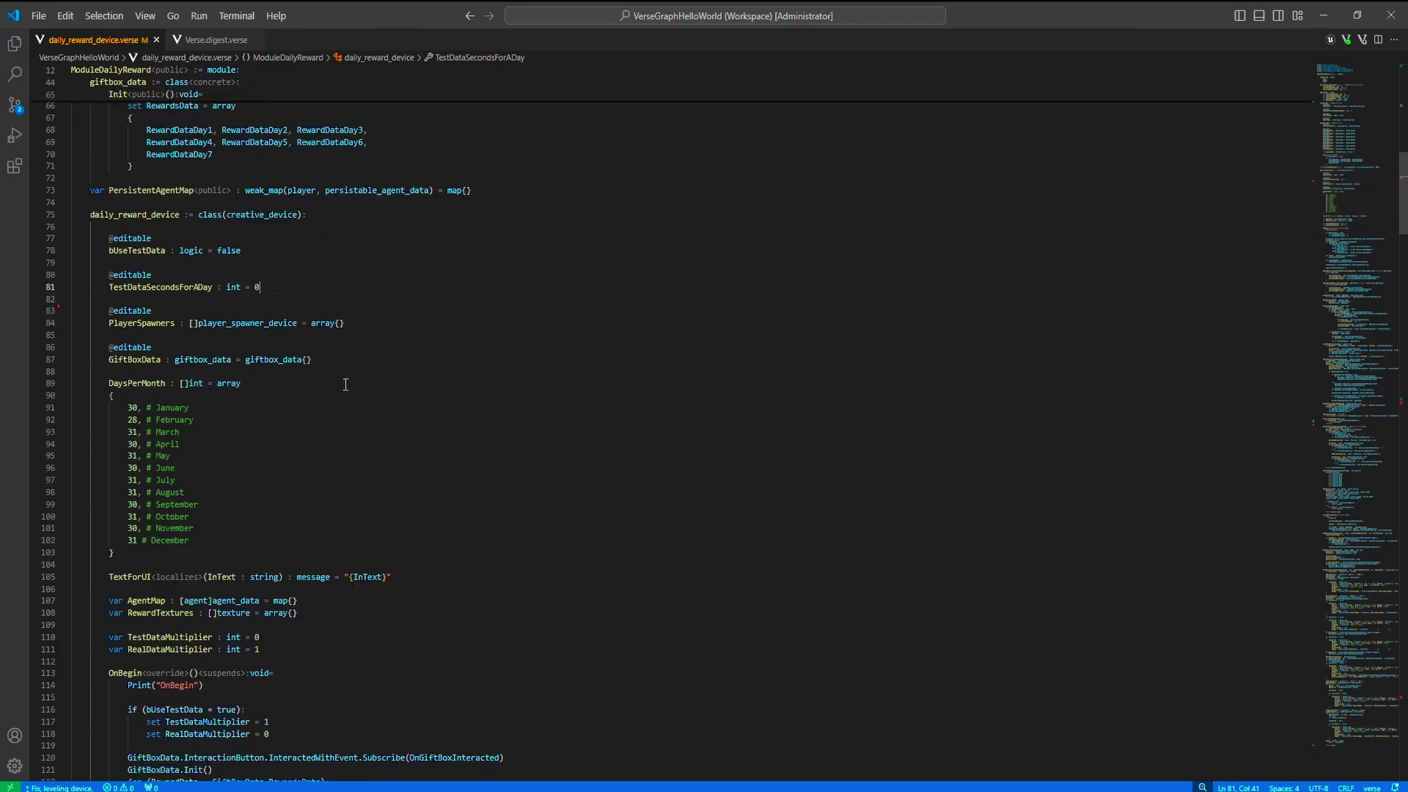
scroll(344, 384, "down", 5)
- Restore the declaration, search the file for TimePropToMove references, and delete it again
left_click(1357, 396)
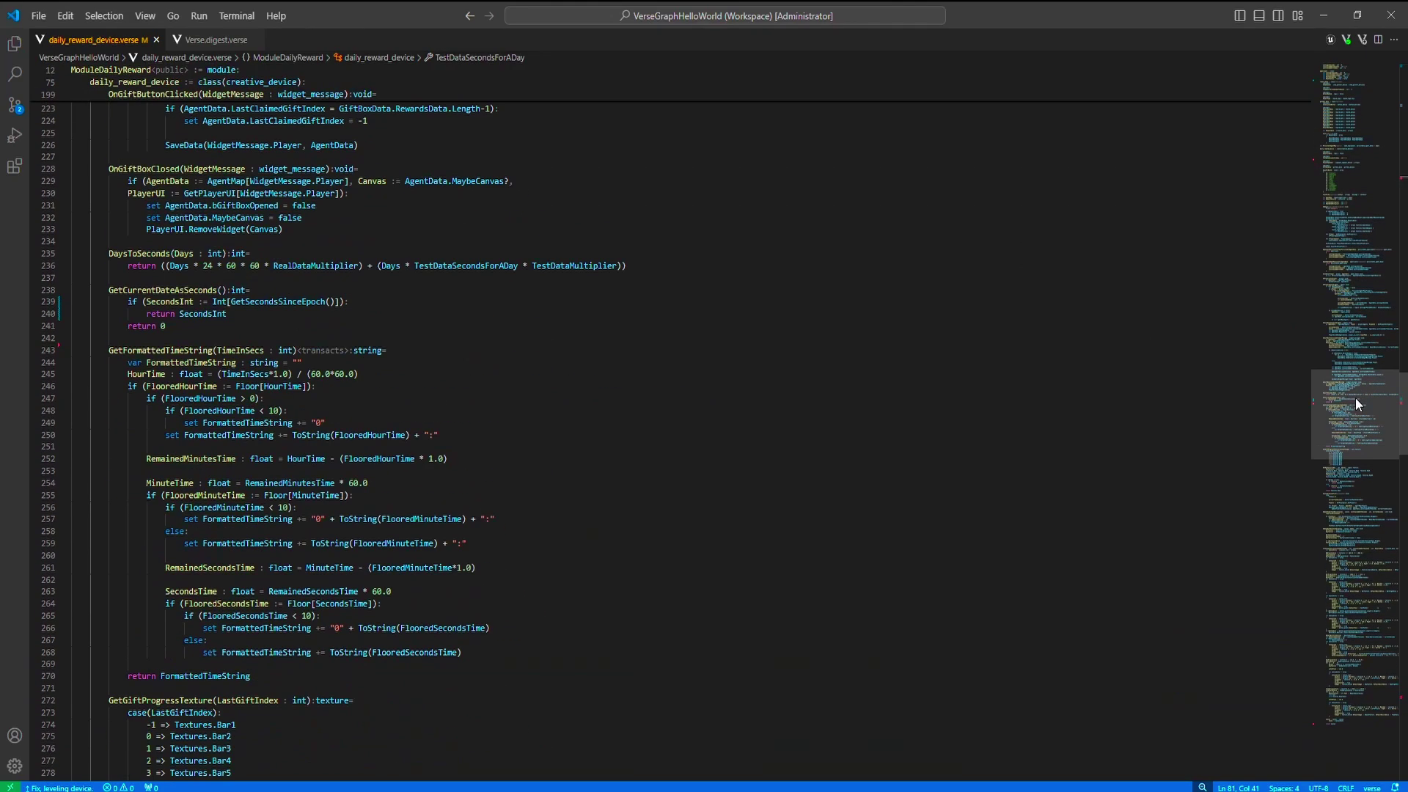
left_click_drag(1356, 402, 1362, 189)
left_click(558, 327)
key("ctrl+k")
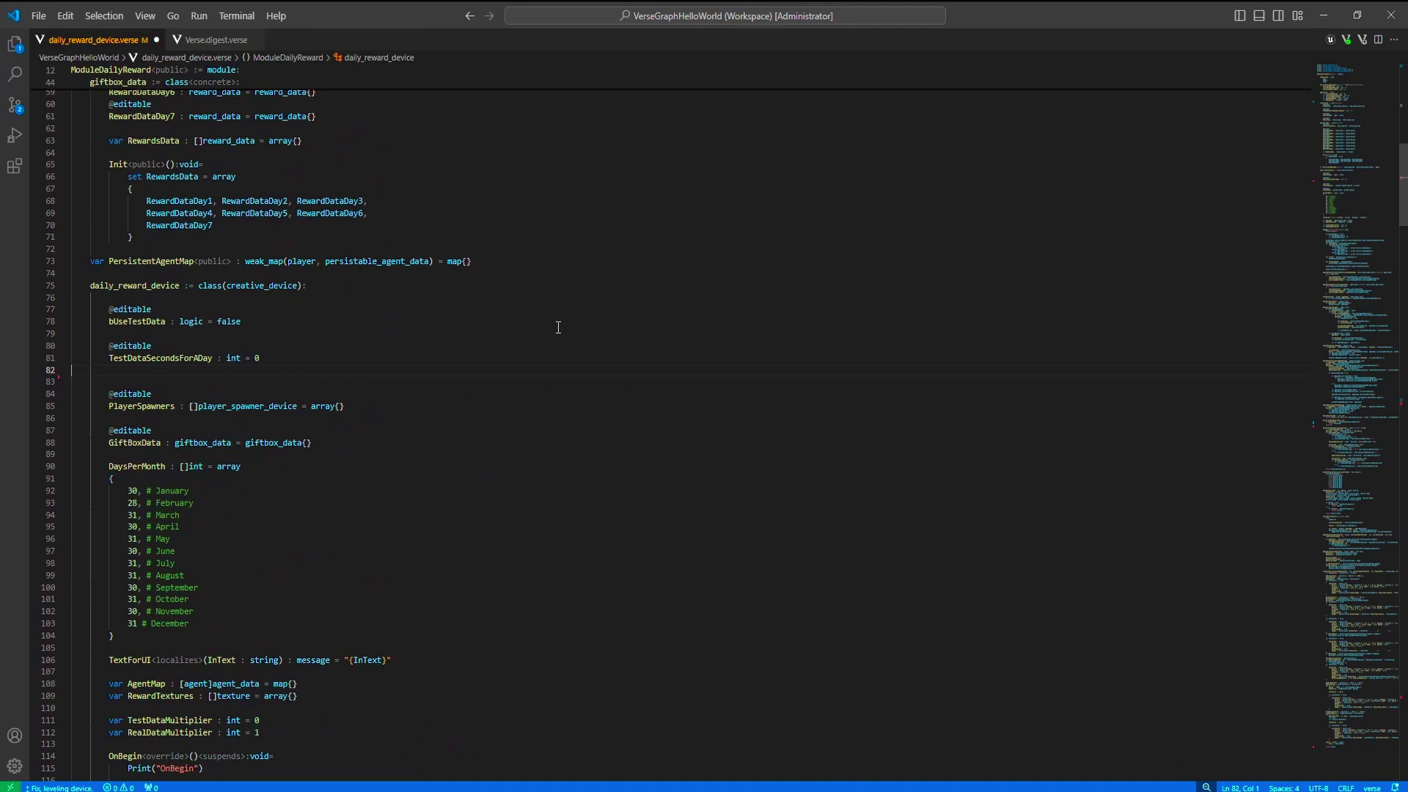
key("ctrl+z")
left_click(263, 263)
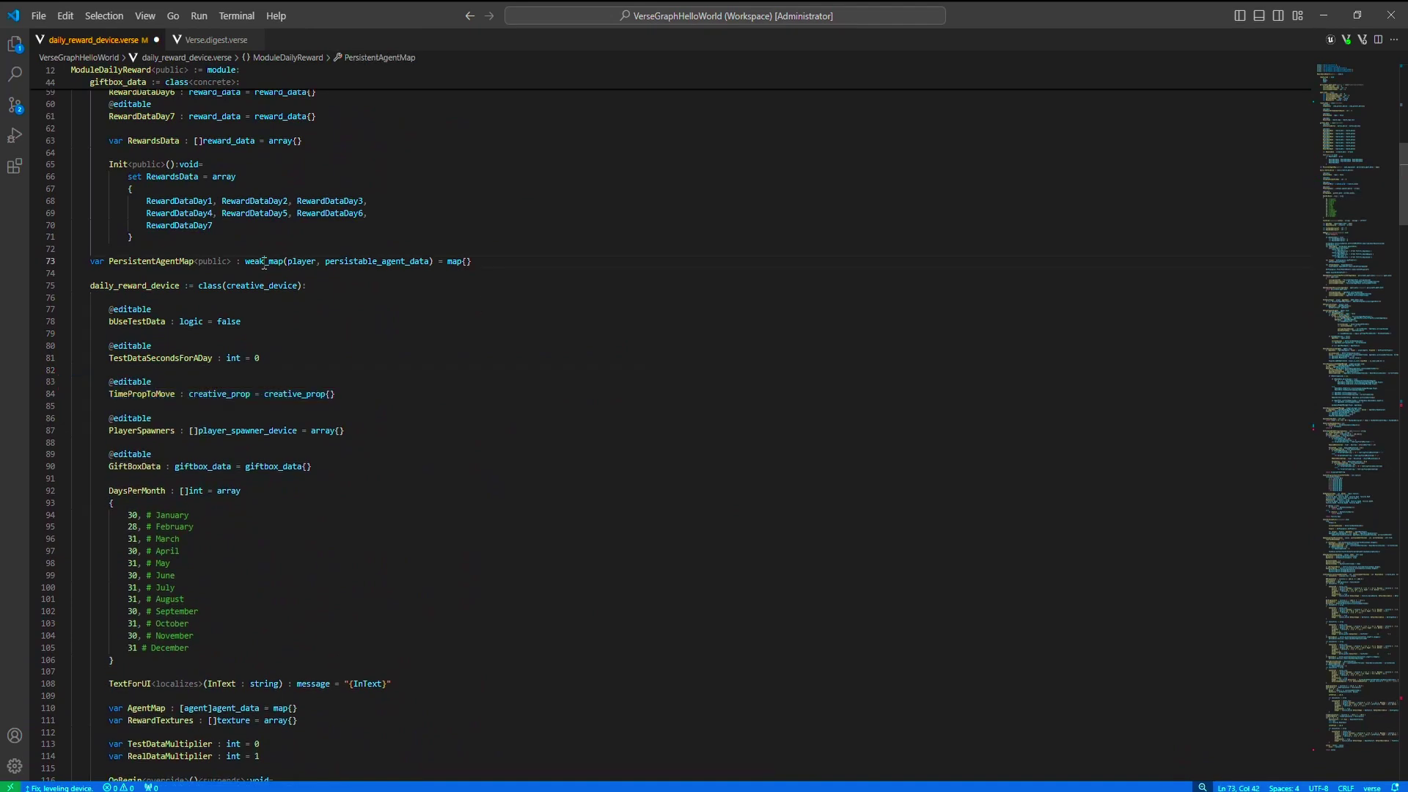
key("ctrl+f")
type("imeProp")
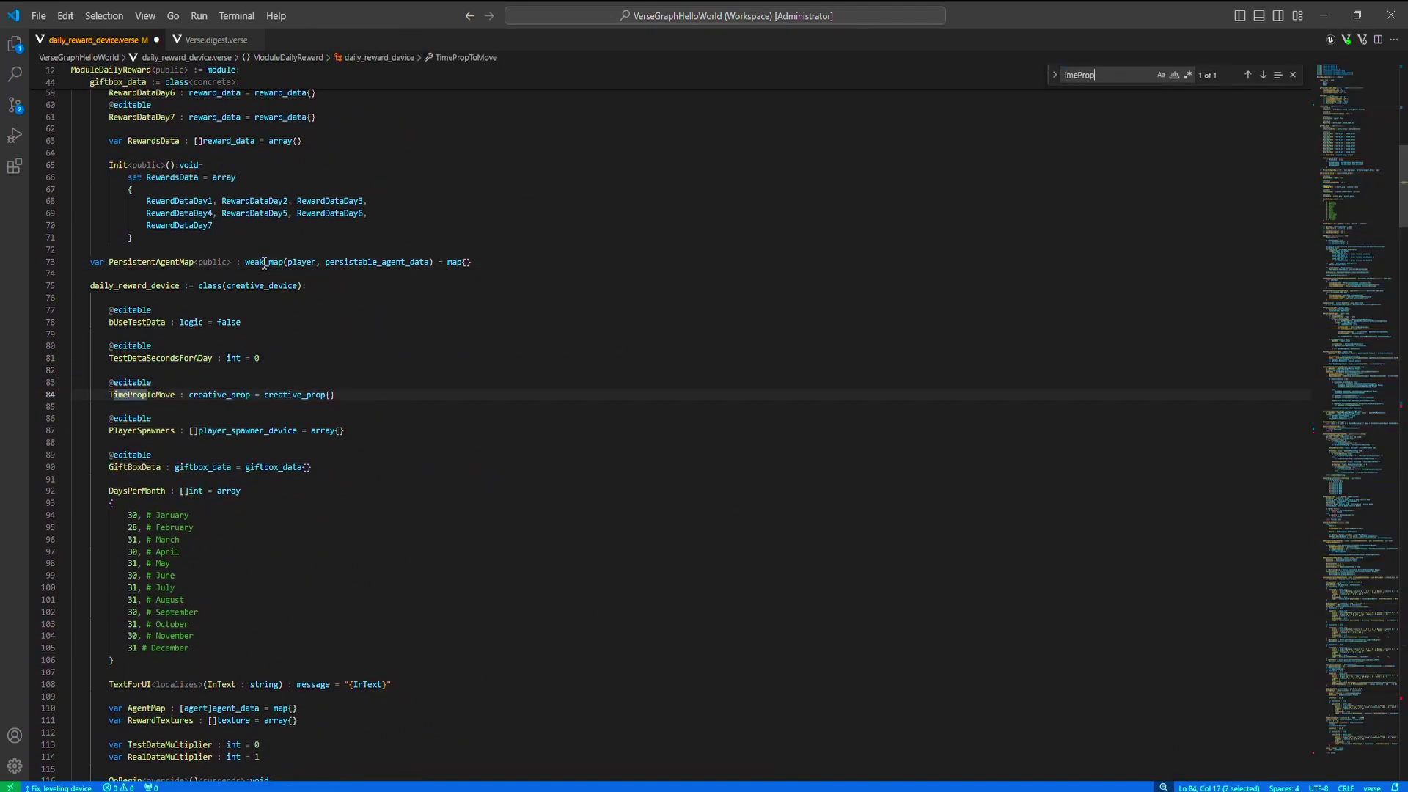
type("ToMove")
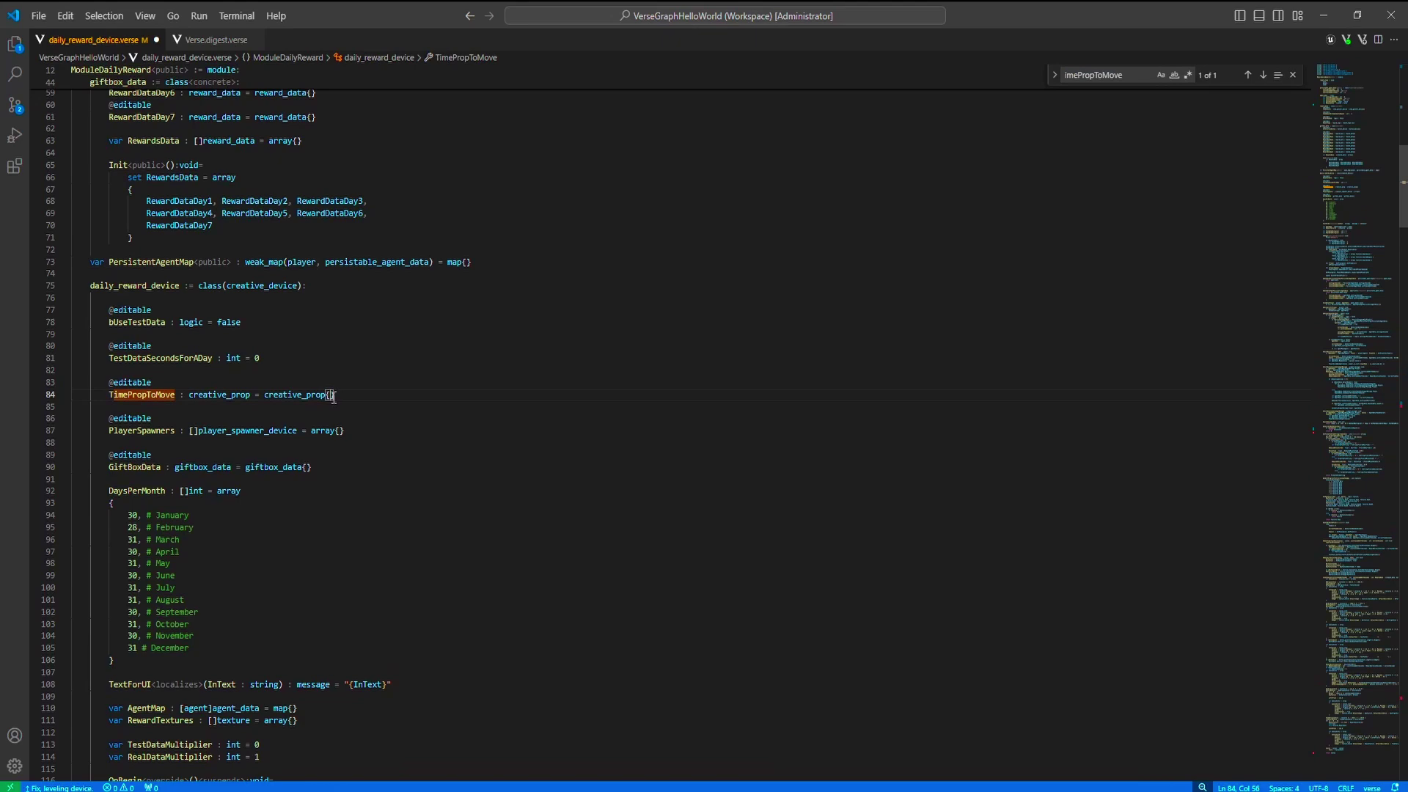
left_click_drag(334, 393, 61, 373)
key("Delete")
key("Up")
key("Up")
key("Up")
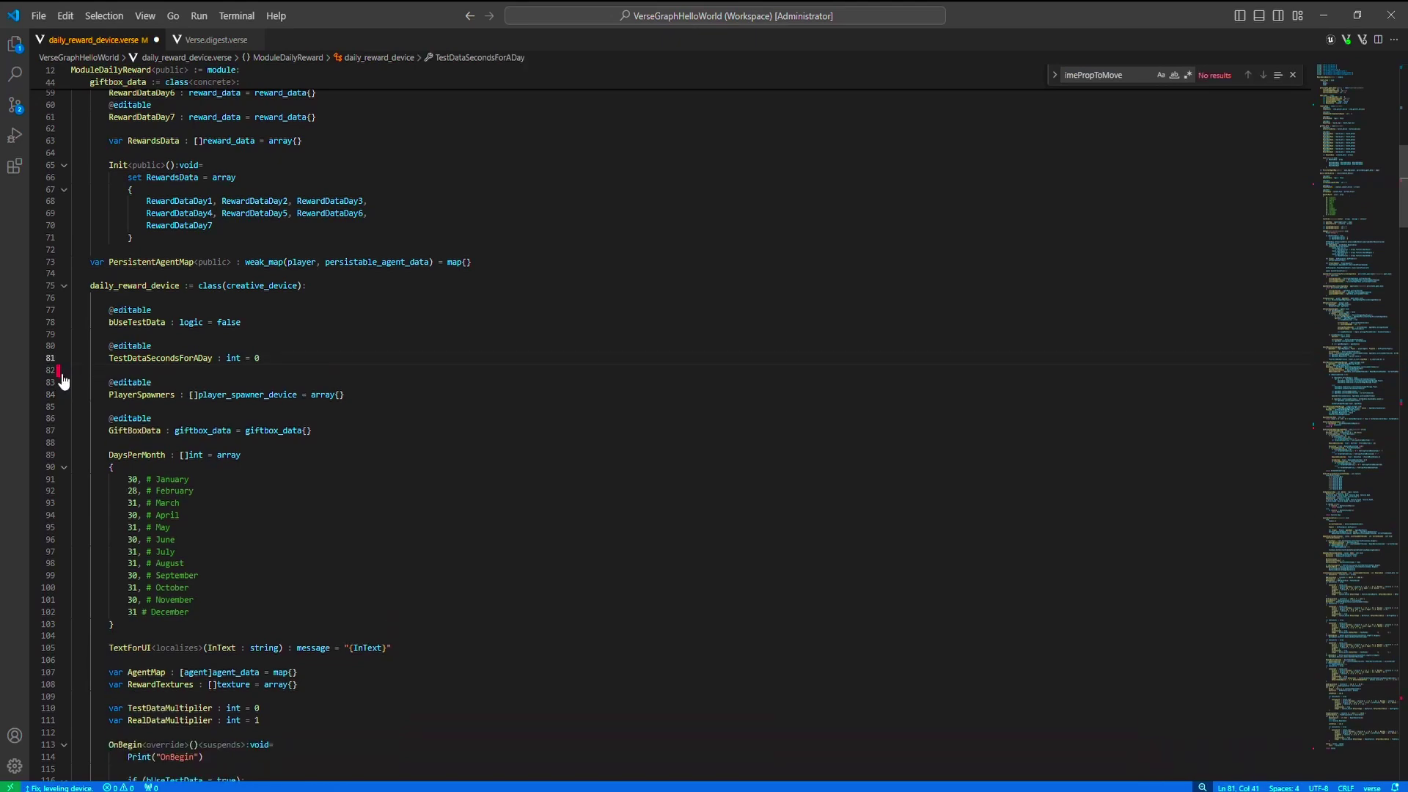
left_click(1292, 74)
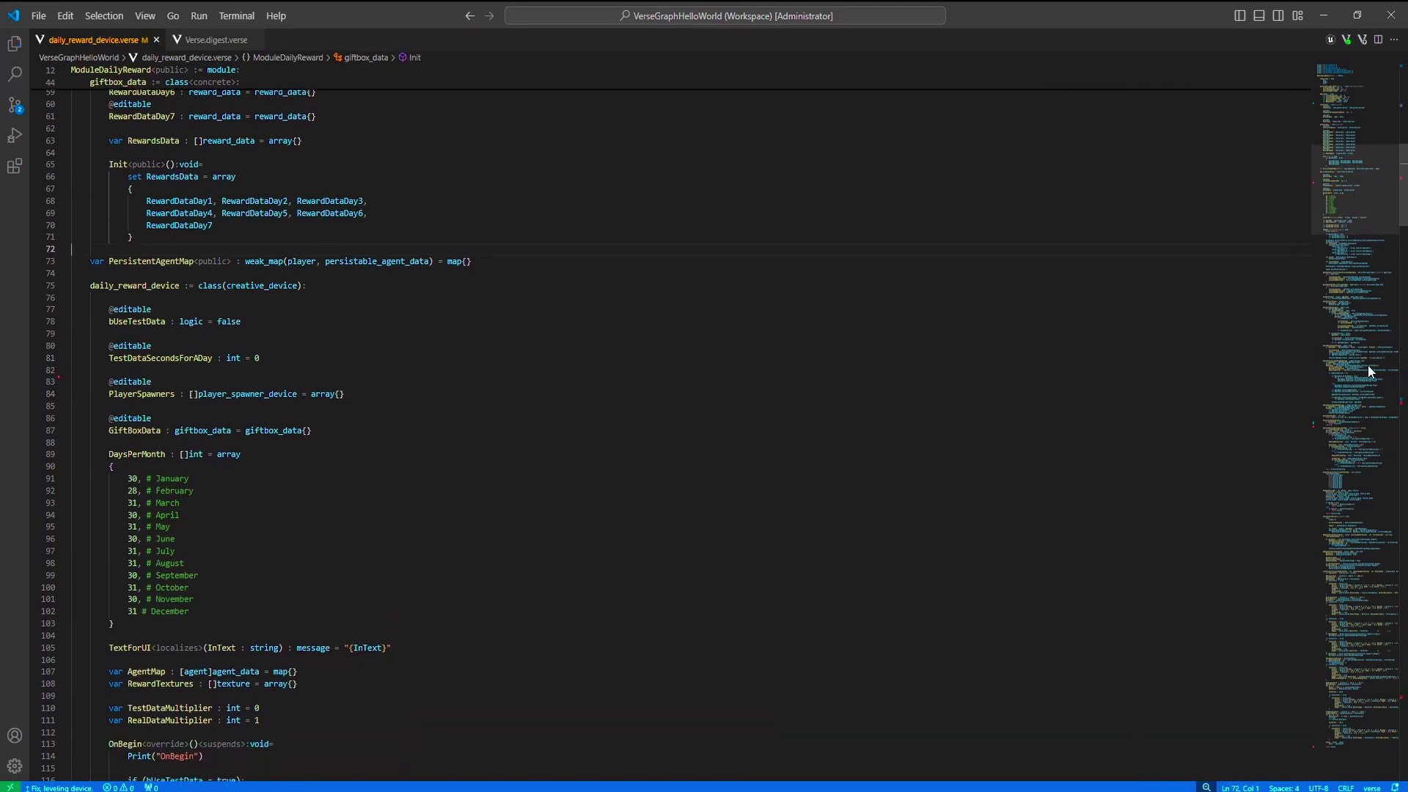
scroll(1361, 244, "down", 5)
scroll(1361, 236, "down", 4)
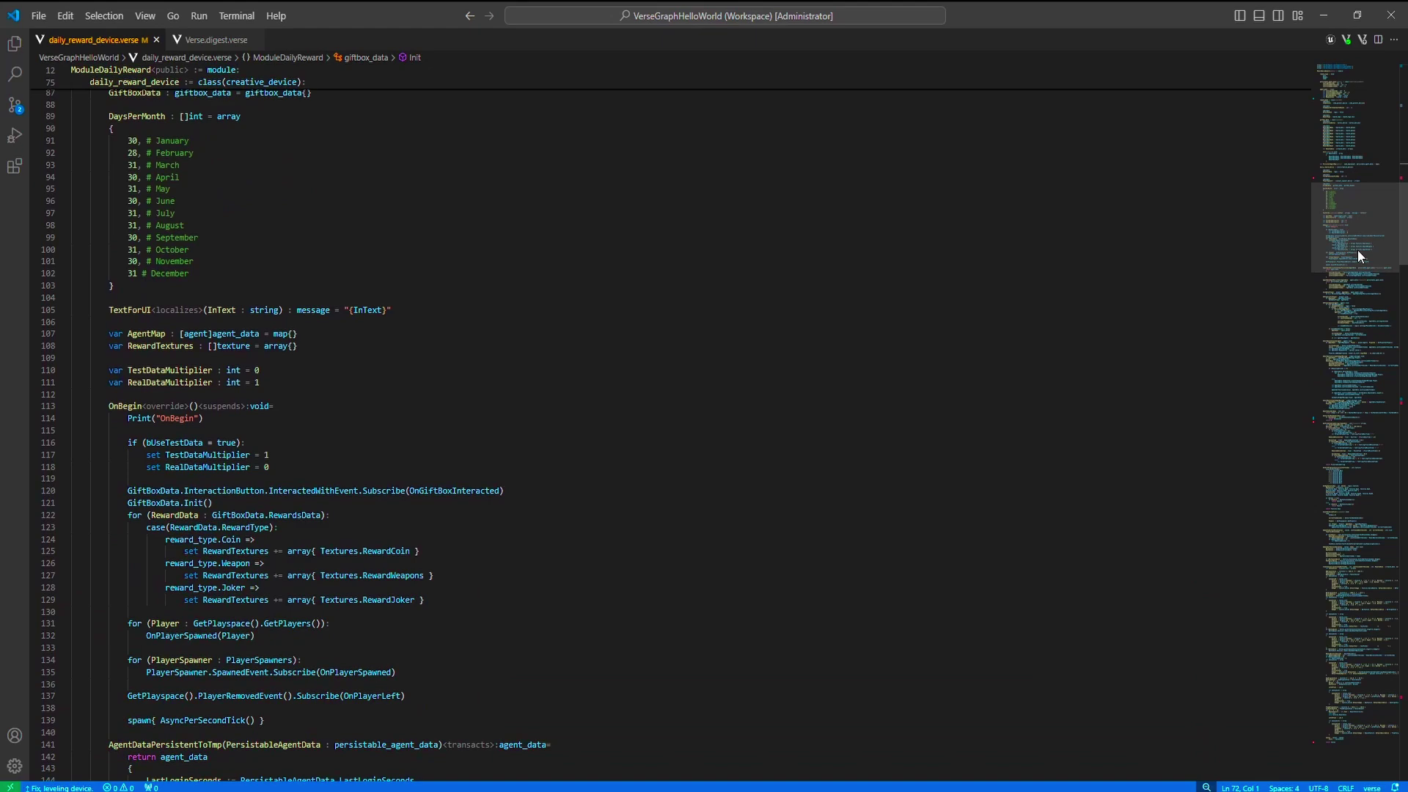
left_click_drag(1353, 231, 1342, 312)
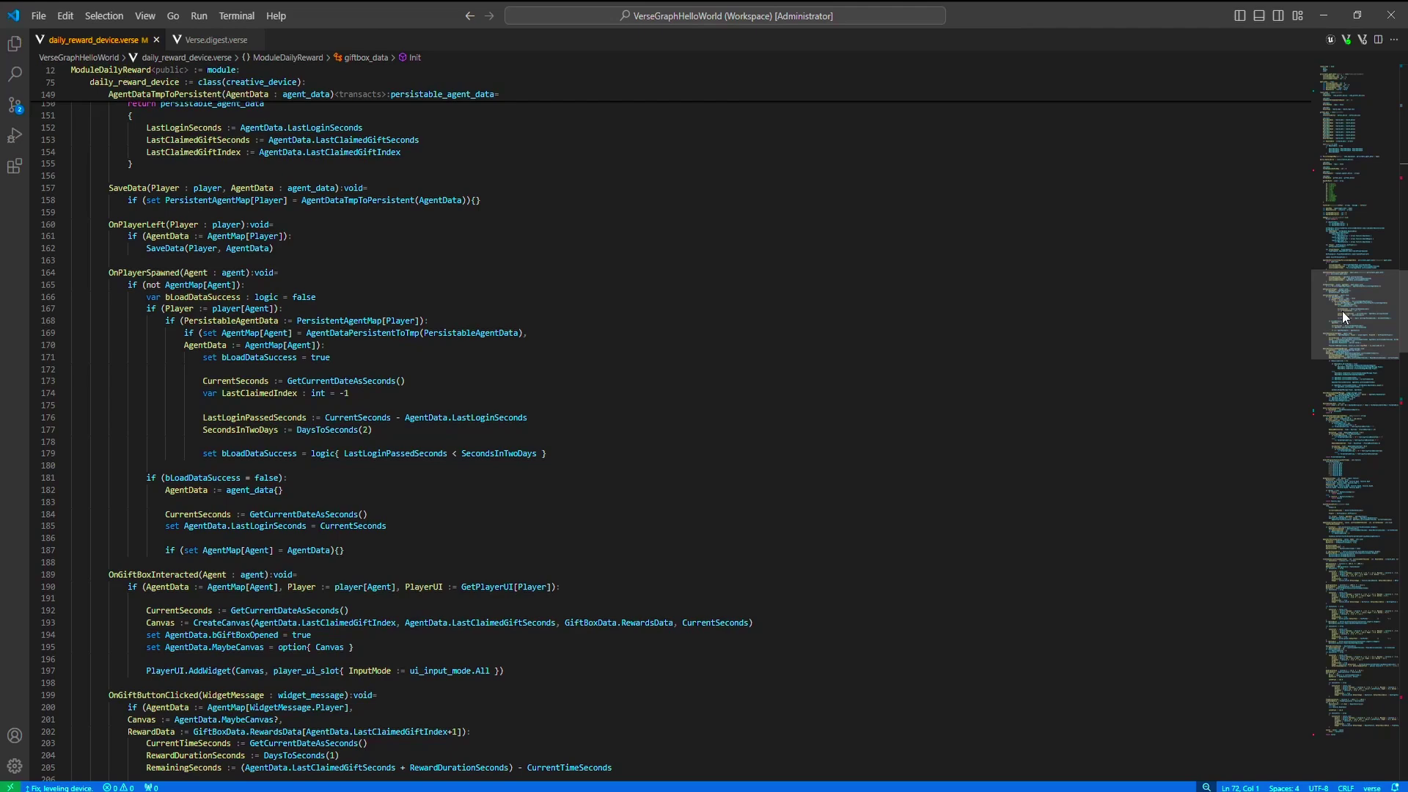
mouse_move(1343, 311)
left_mouse_down()
mouse_move(1335, 299)
mouse_move(1309, 446)
mouse_move(1328, 715)
mouse_move(1334, 406)
left_mouse_up()
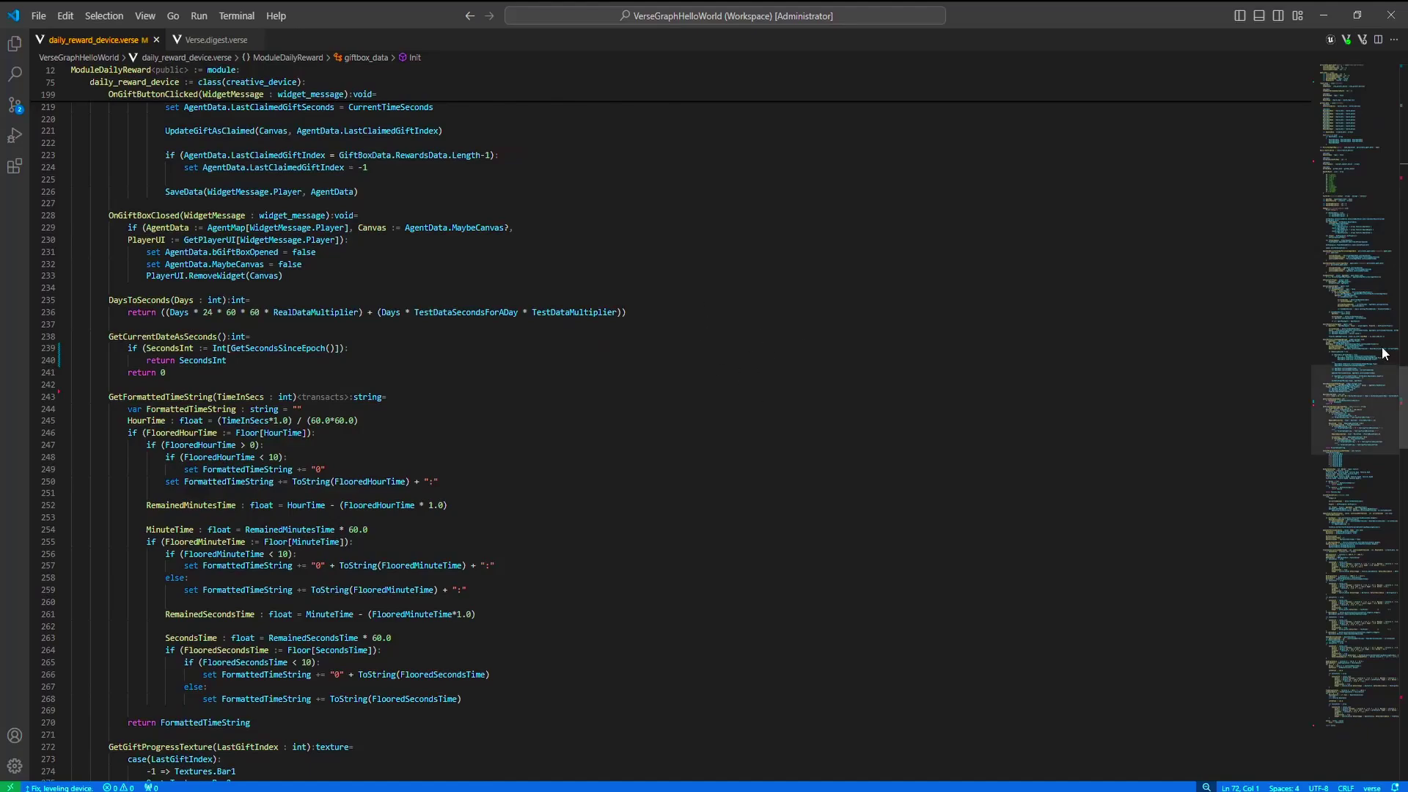
left_click(1368, 302)
mouse_move(1368, 303)
left_mouse_down()
mouse_move(1353, 164)
mouse_move(1306, 498)
mouse_move(1278, 272)
left_mouse_up()
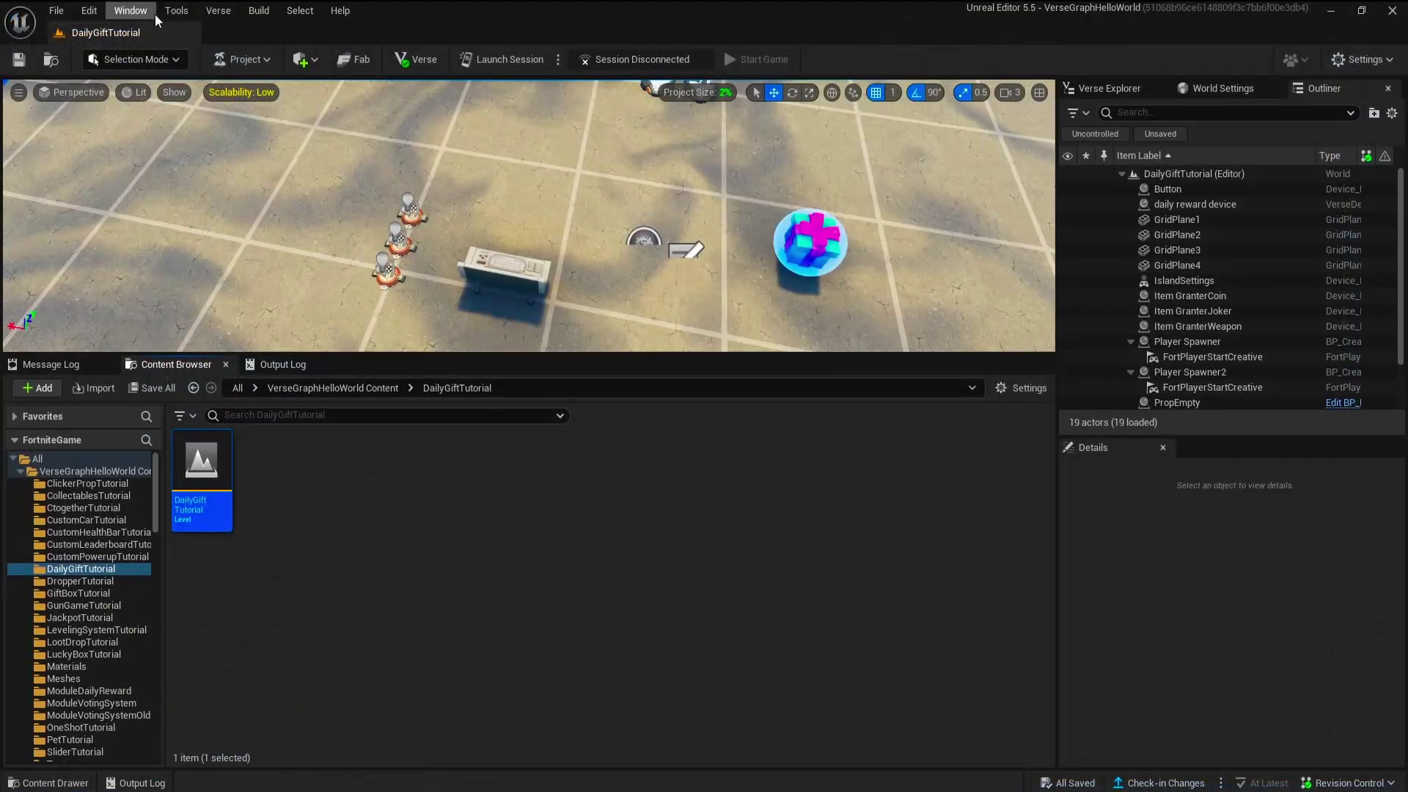
- Build the Verse code and select the daily reward device in the level
left_click(218, 11)
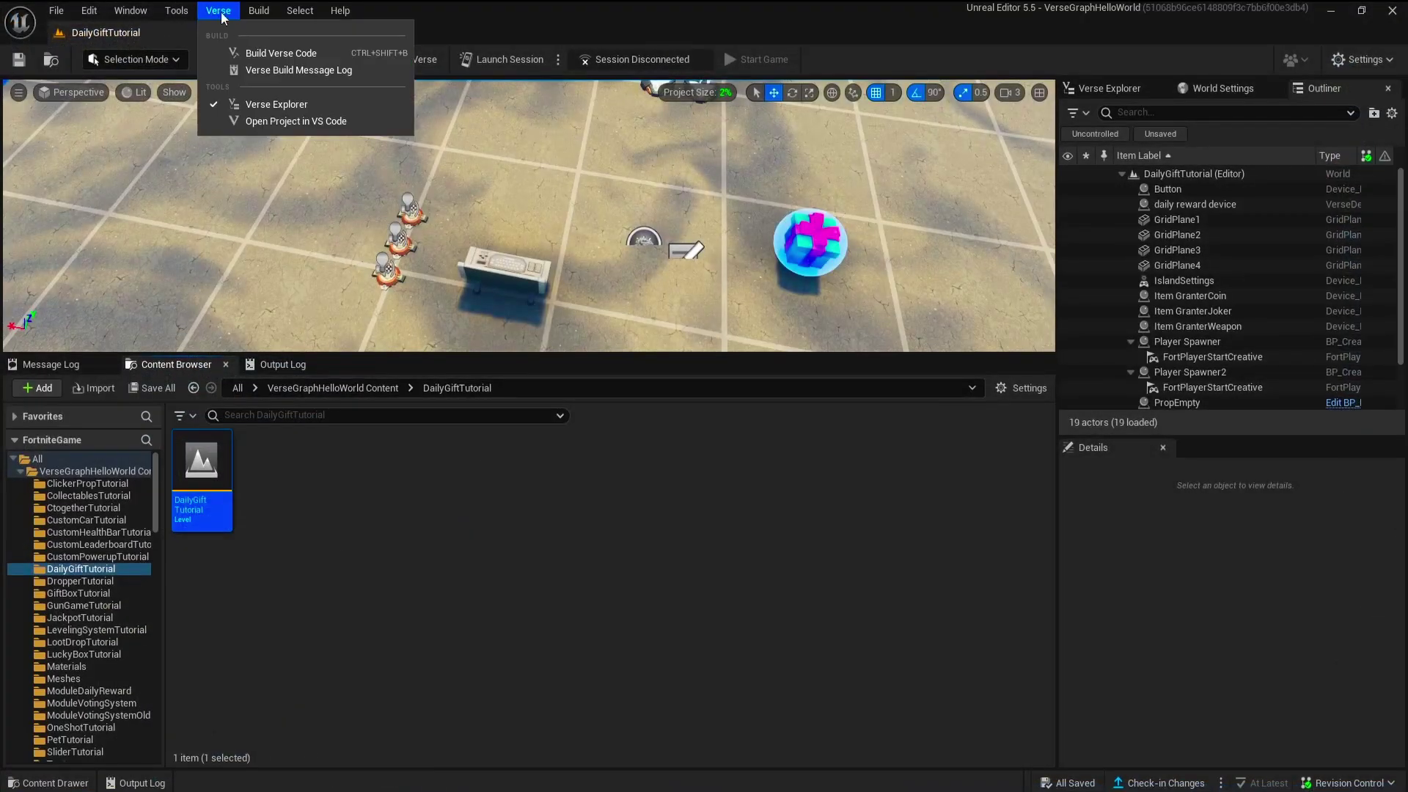
left_click(250, 51)
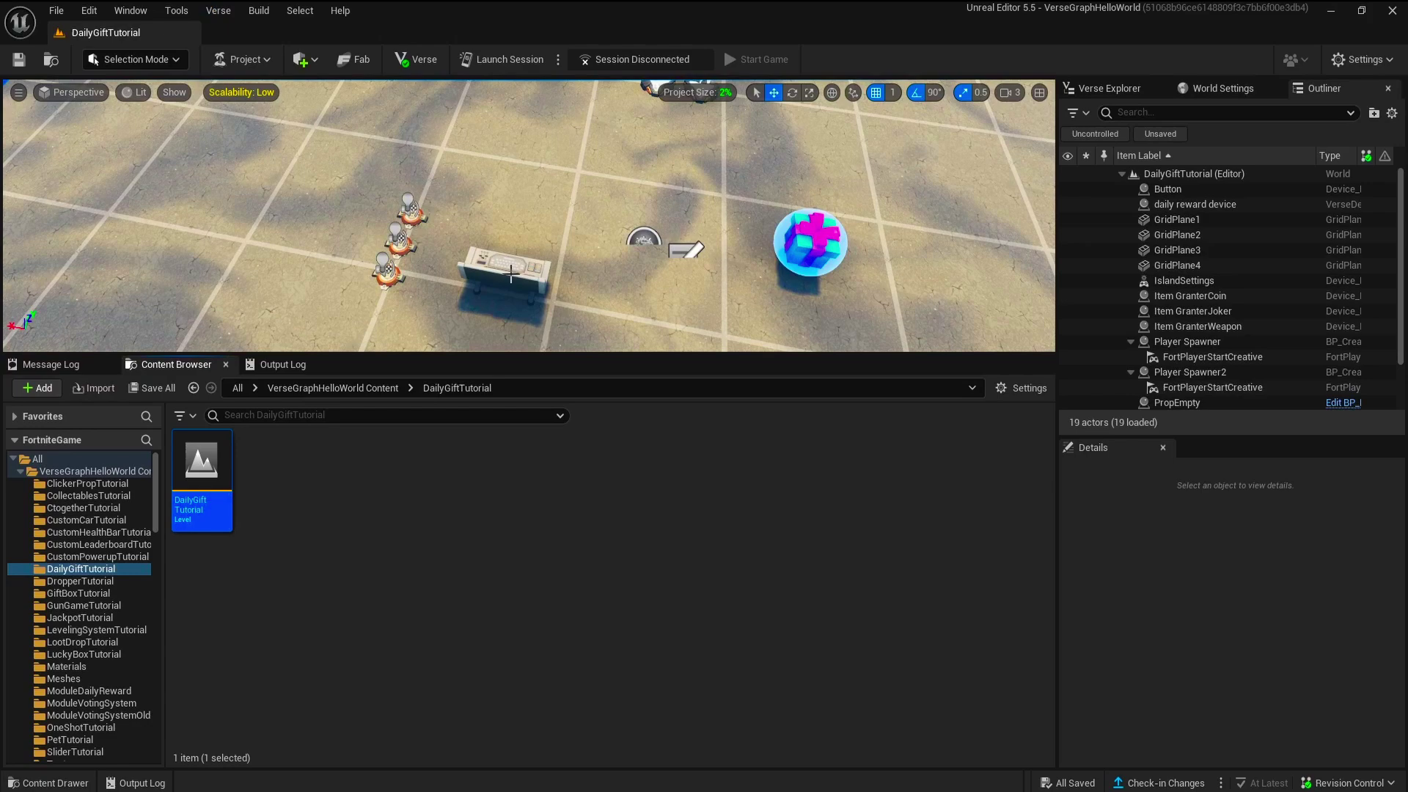
left_click(504, 275)
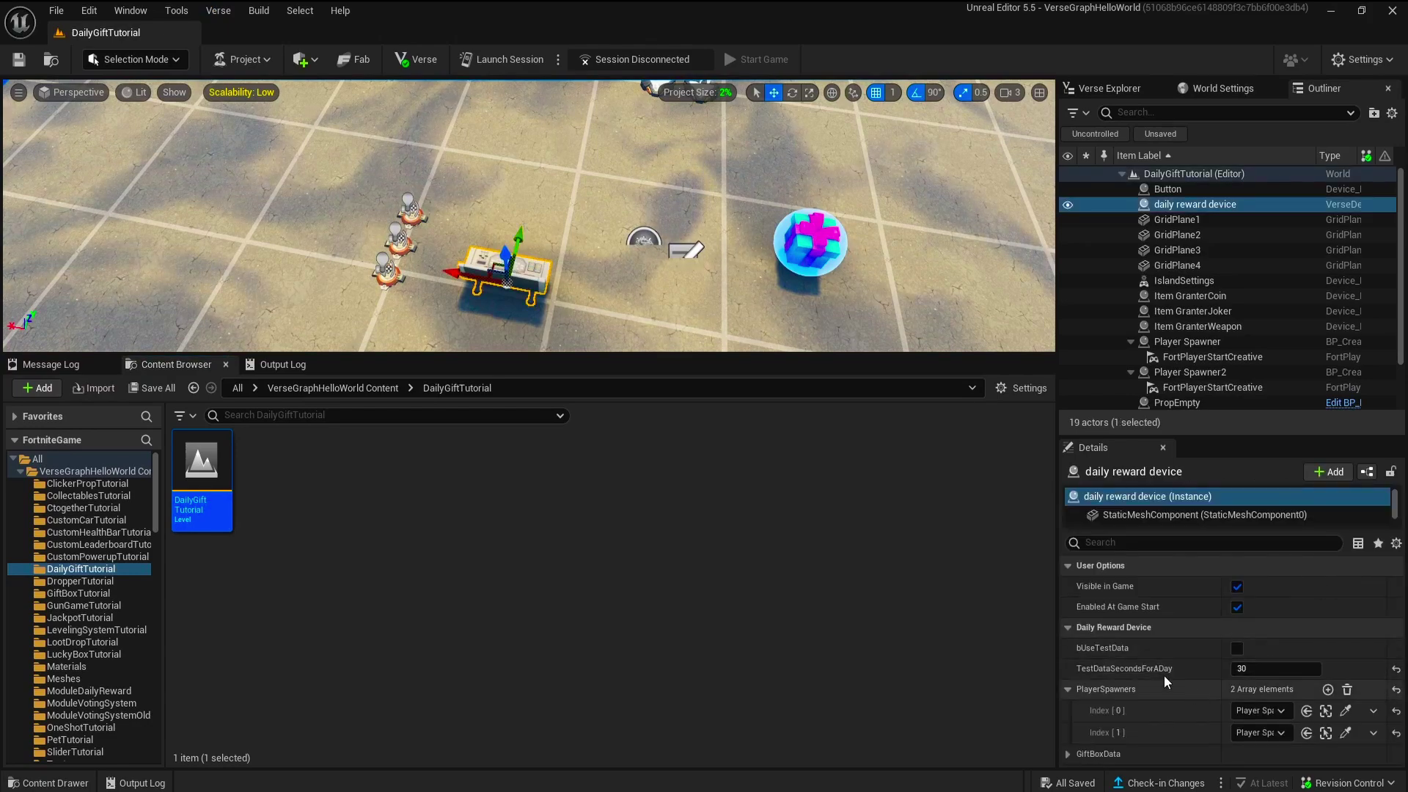
right_click_drag(660, 221, 660, 287)
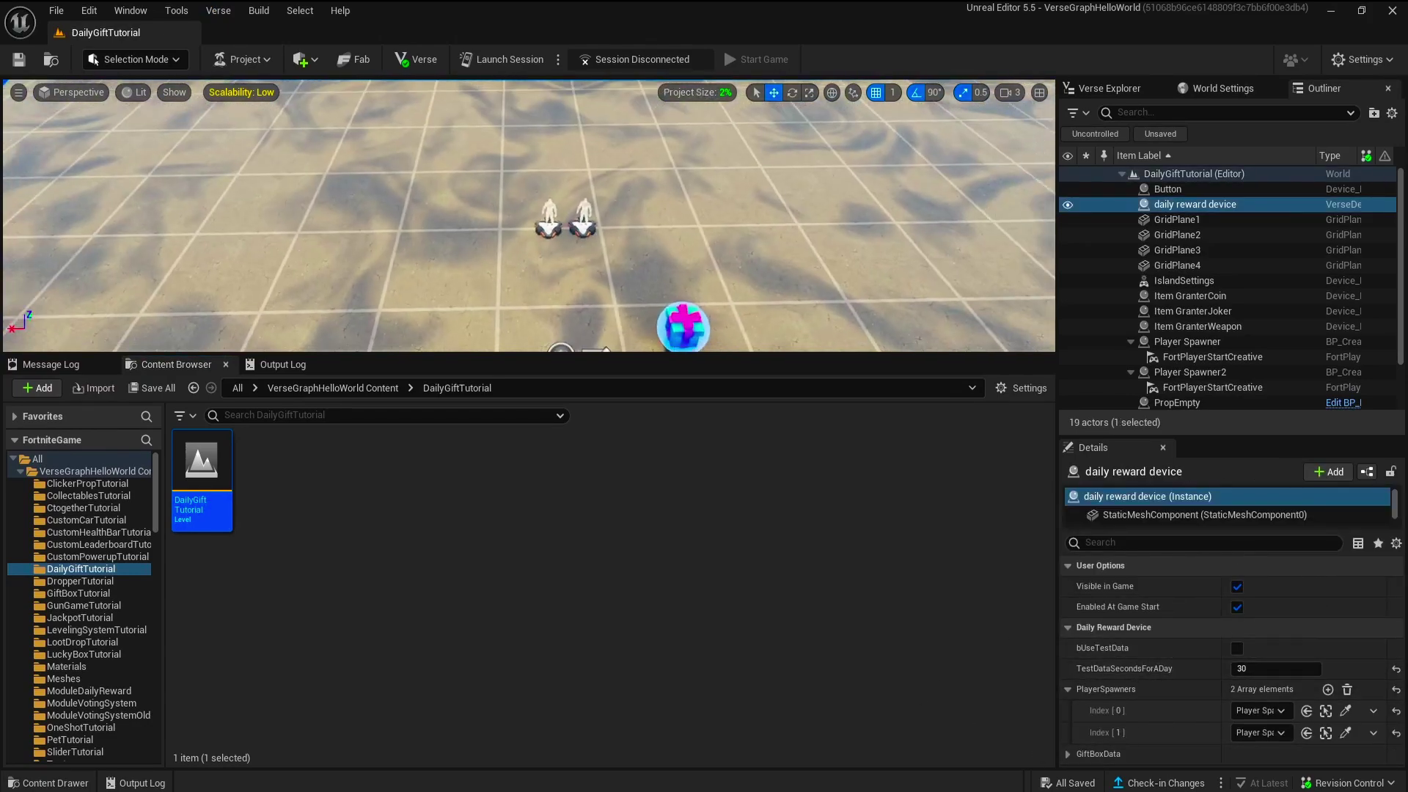
- Frame the device and select PropEmpty and PropTimer in the Outliner
left_click(1223, 88)
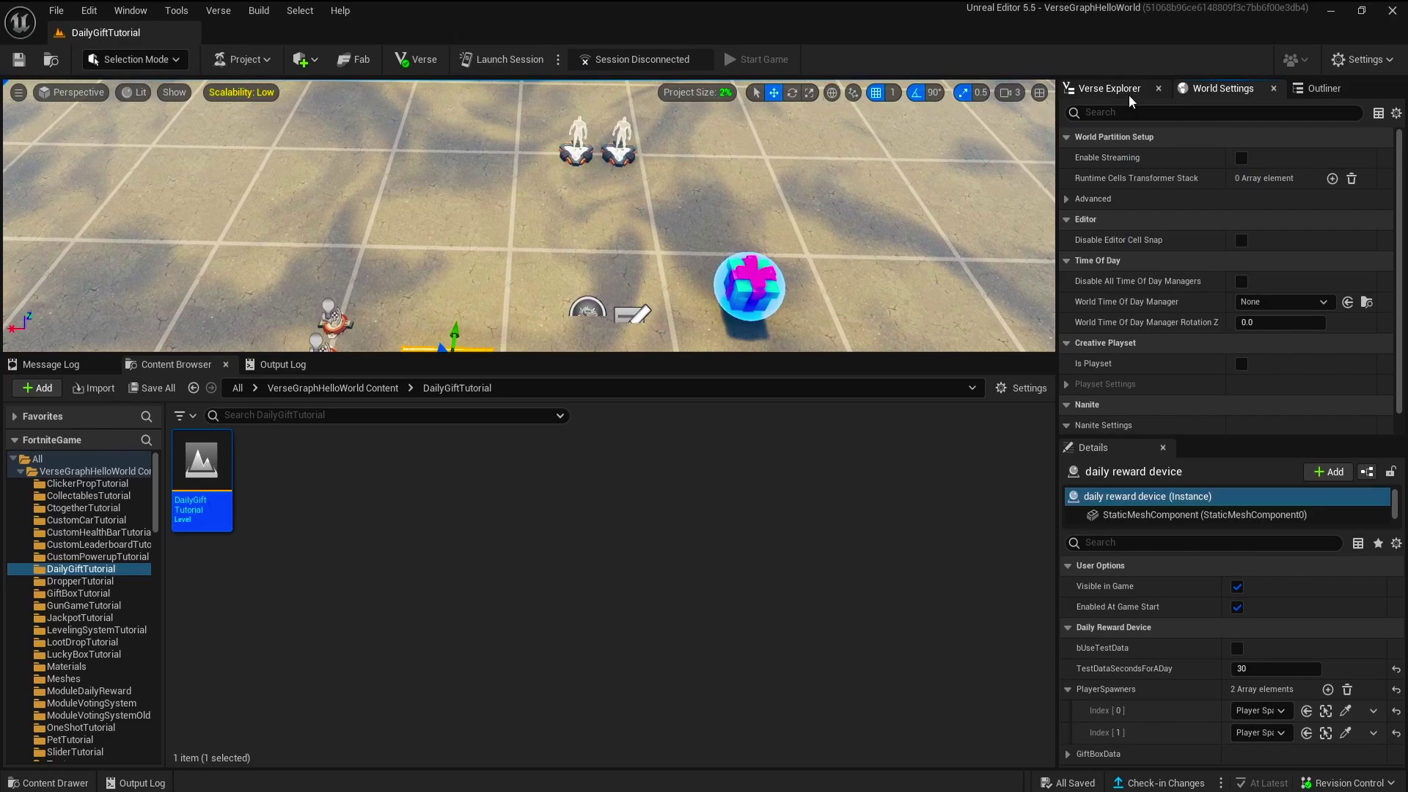
left_click(1122, 88)
left_click(1214, 89)
left_click(1324, 90)
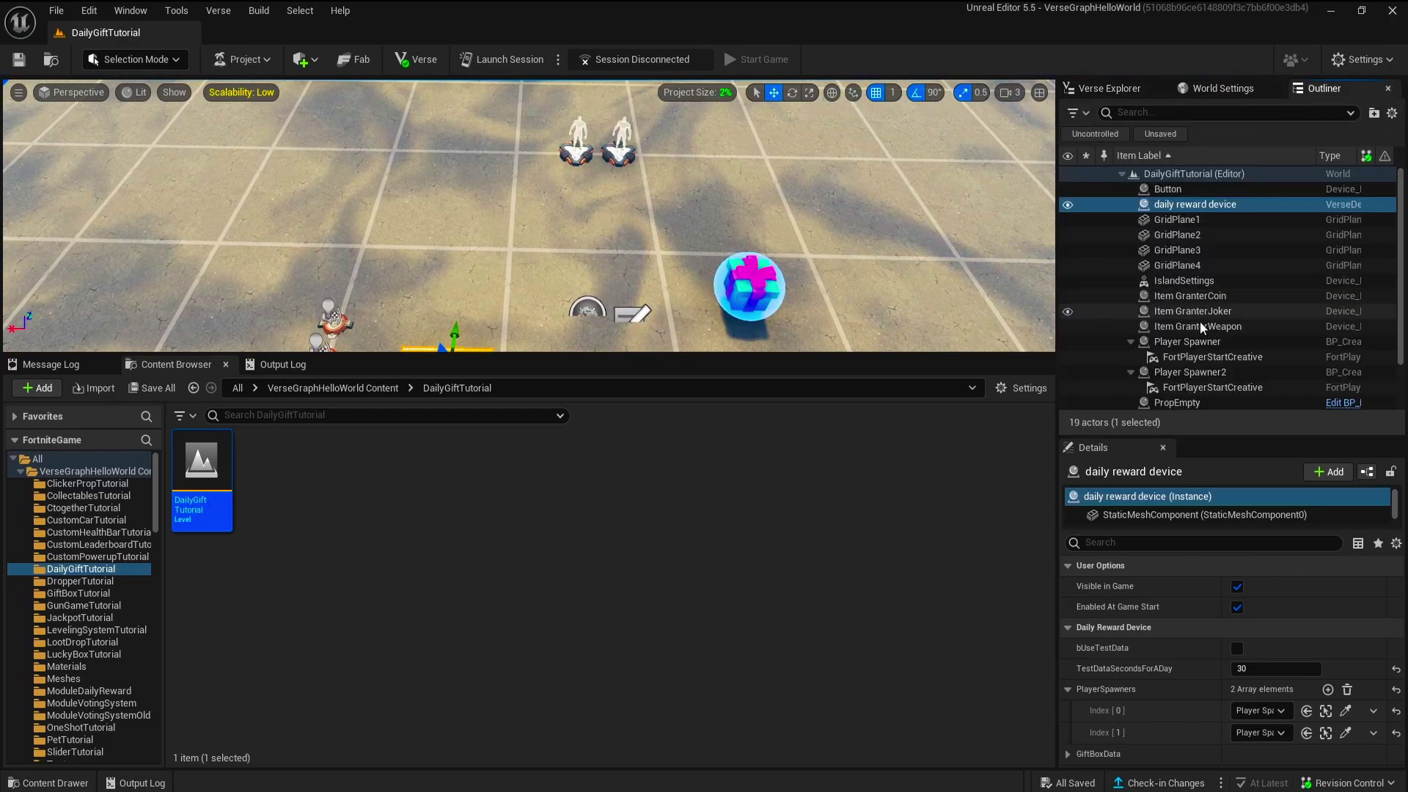
scroll(1200, 321, "down", 2)
key("f")
left_click(1161, 343)
left_click(1168, 358, "shift")
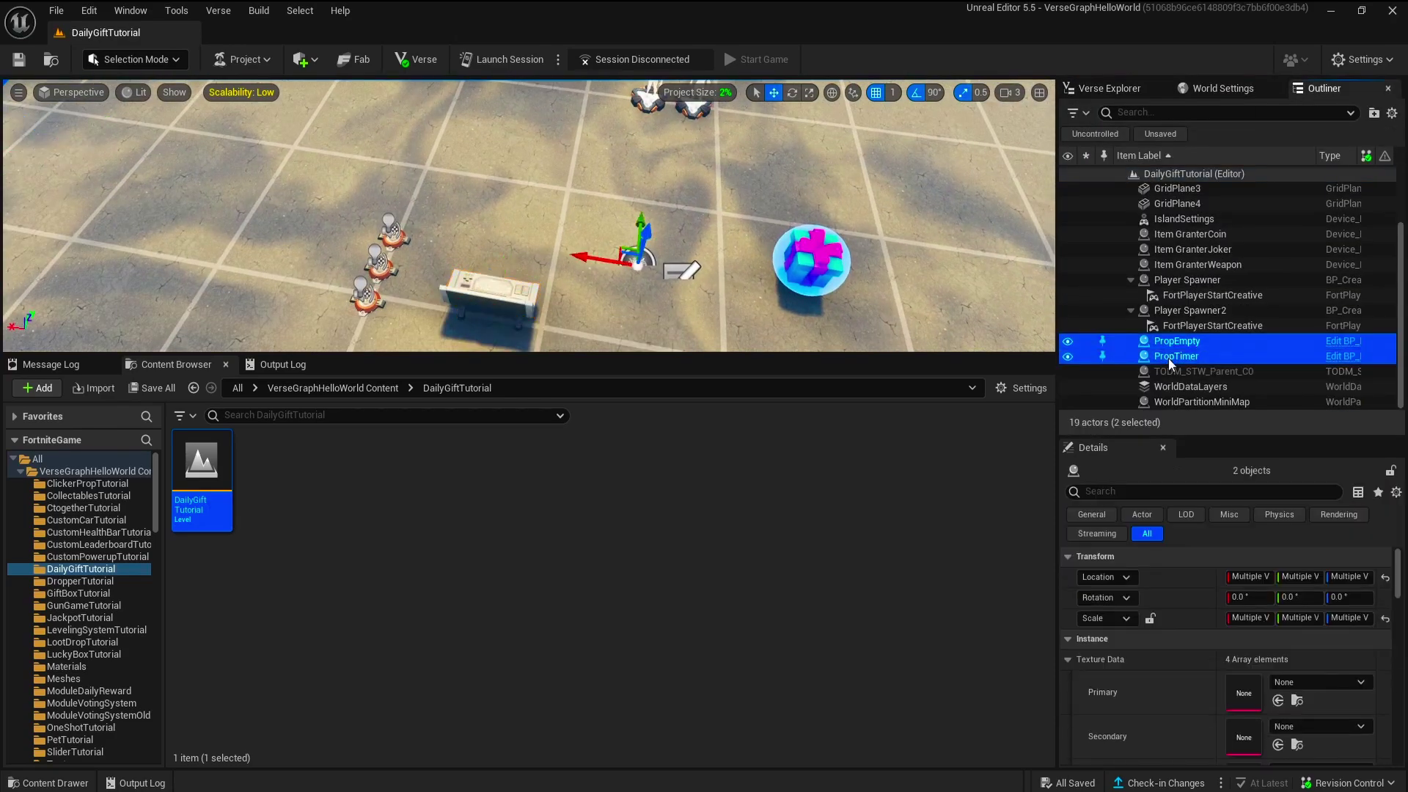
- Delete PropEmpty and PropTimer, then inspect the device's GiftBoxData and RewardDataDay1 settings
key("Delete")
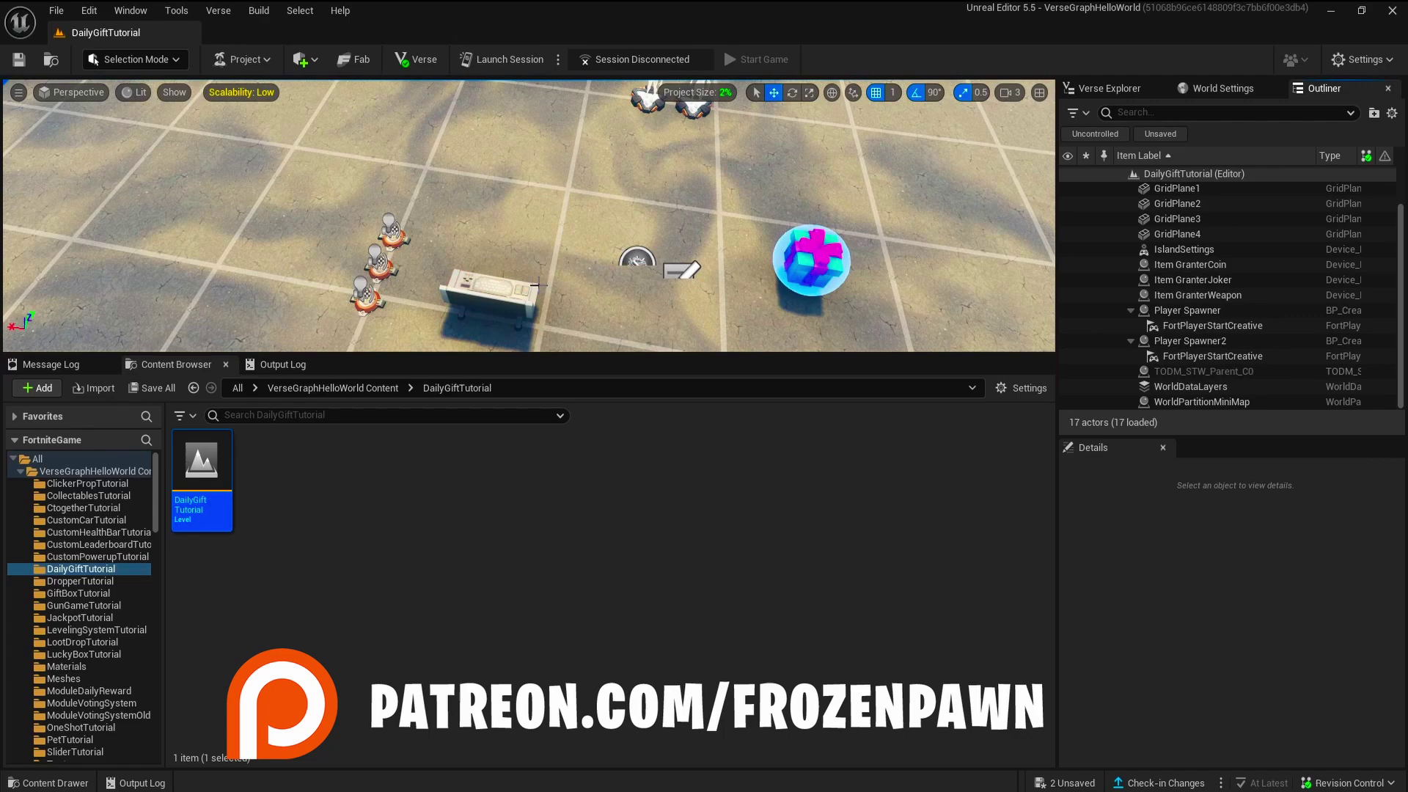
left_click(484, 292)
key("f")
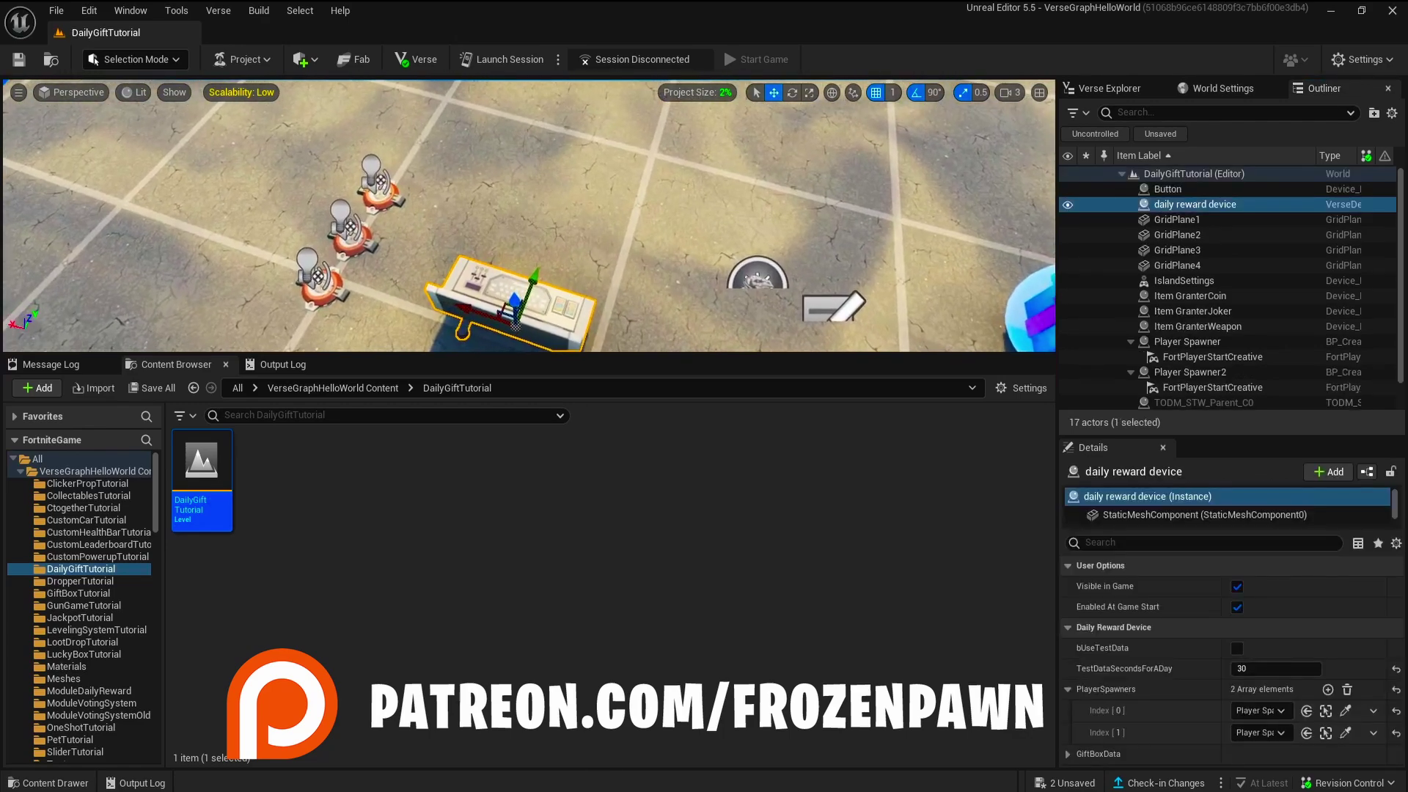
left_click(1066, 755)
scroll(1129, 719, "down", 2)
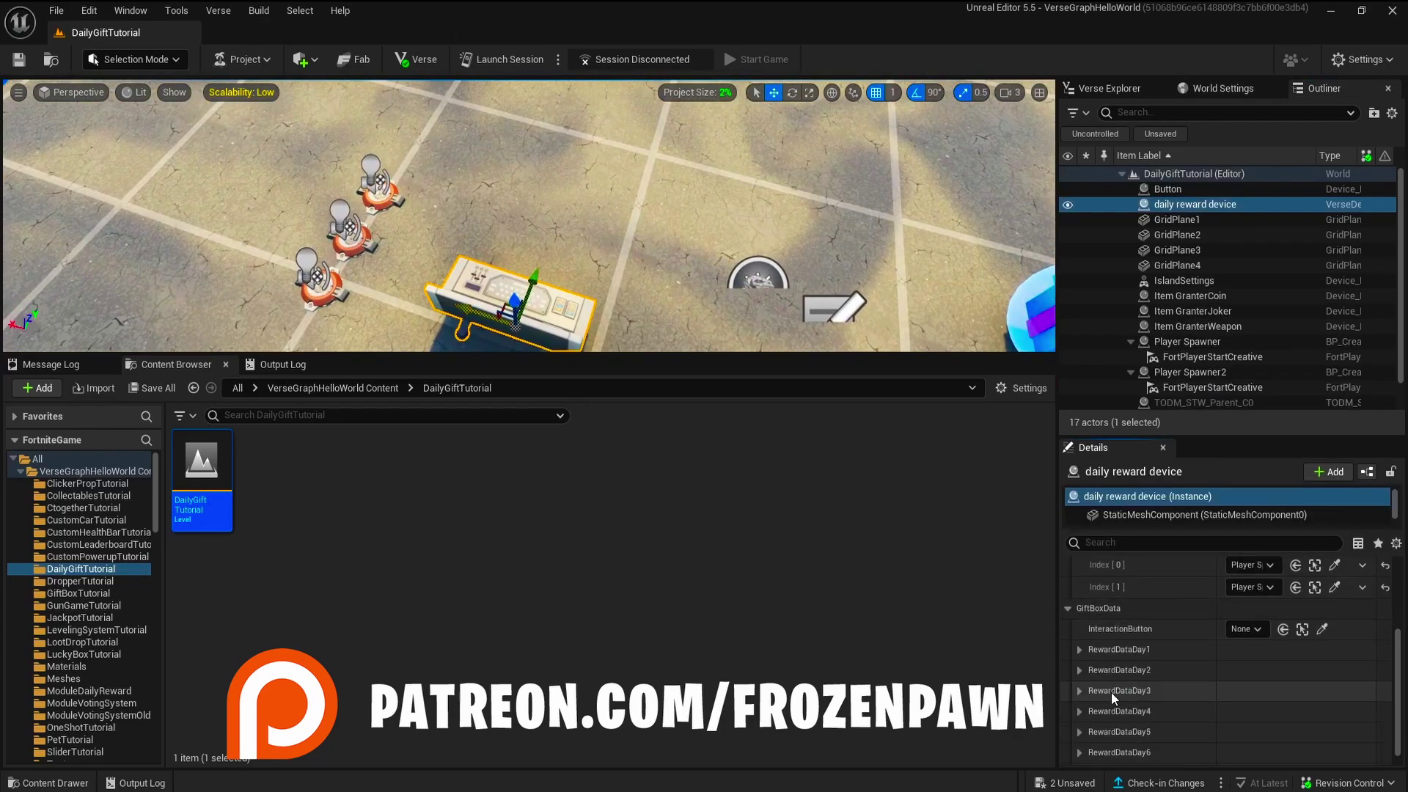
left_click(1080, 649)
left_click(1081, 650)
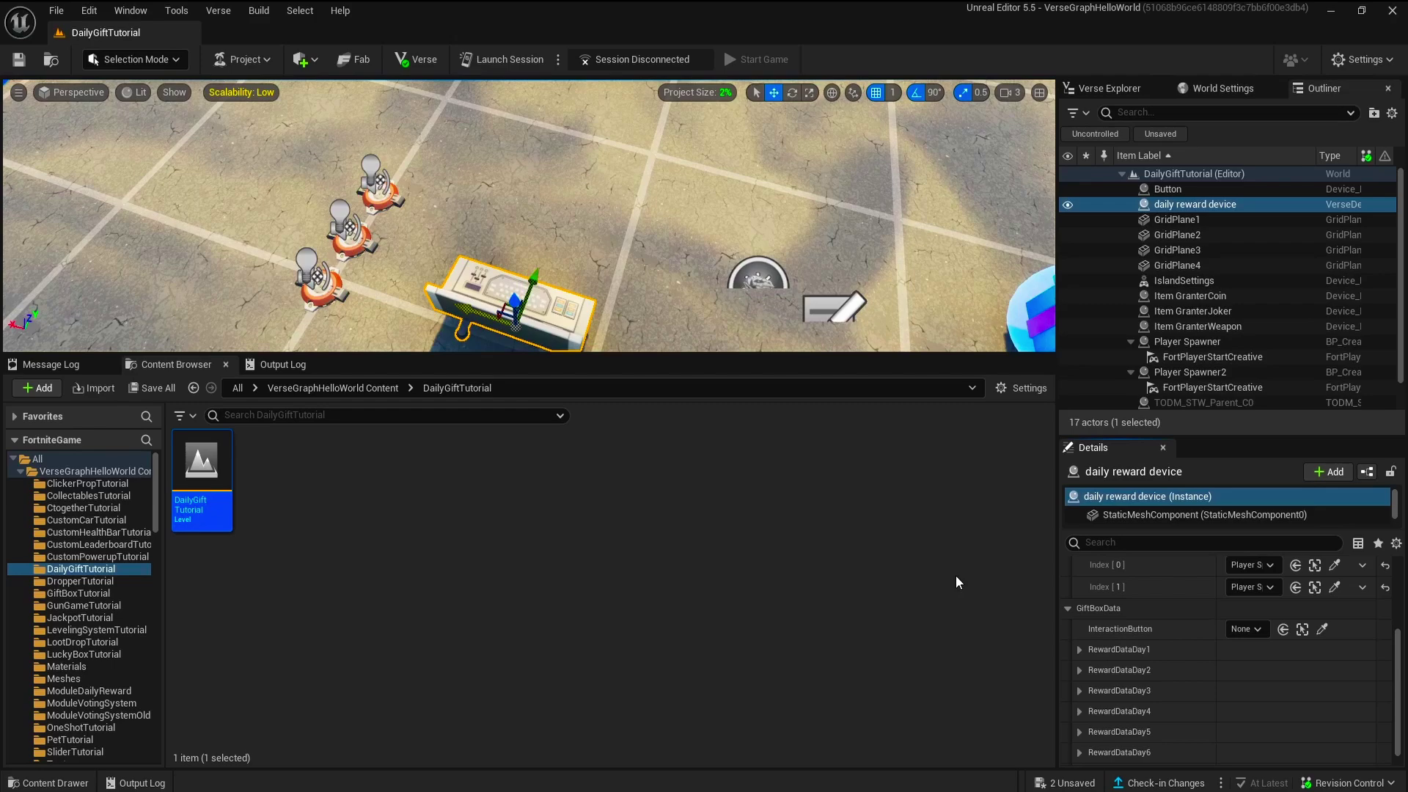
mouse_move(529, 220)
right_mouse_down()
mouse_move(528, 253)
mouse_move(528, 220)
right_mouse_up()
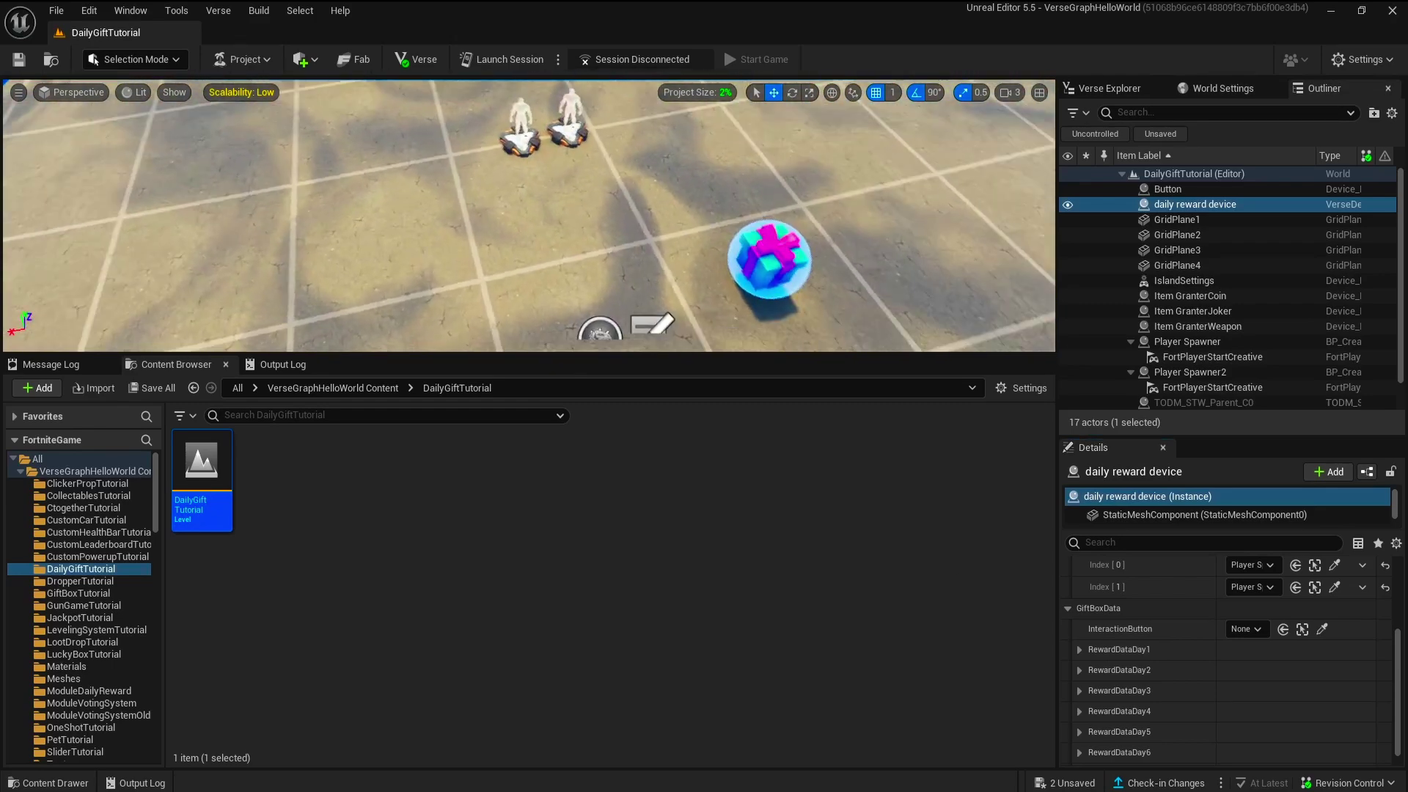
scroll(1098, 705, "down", 1)
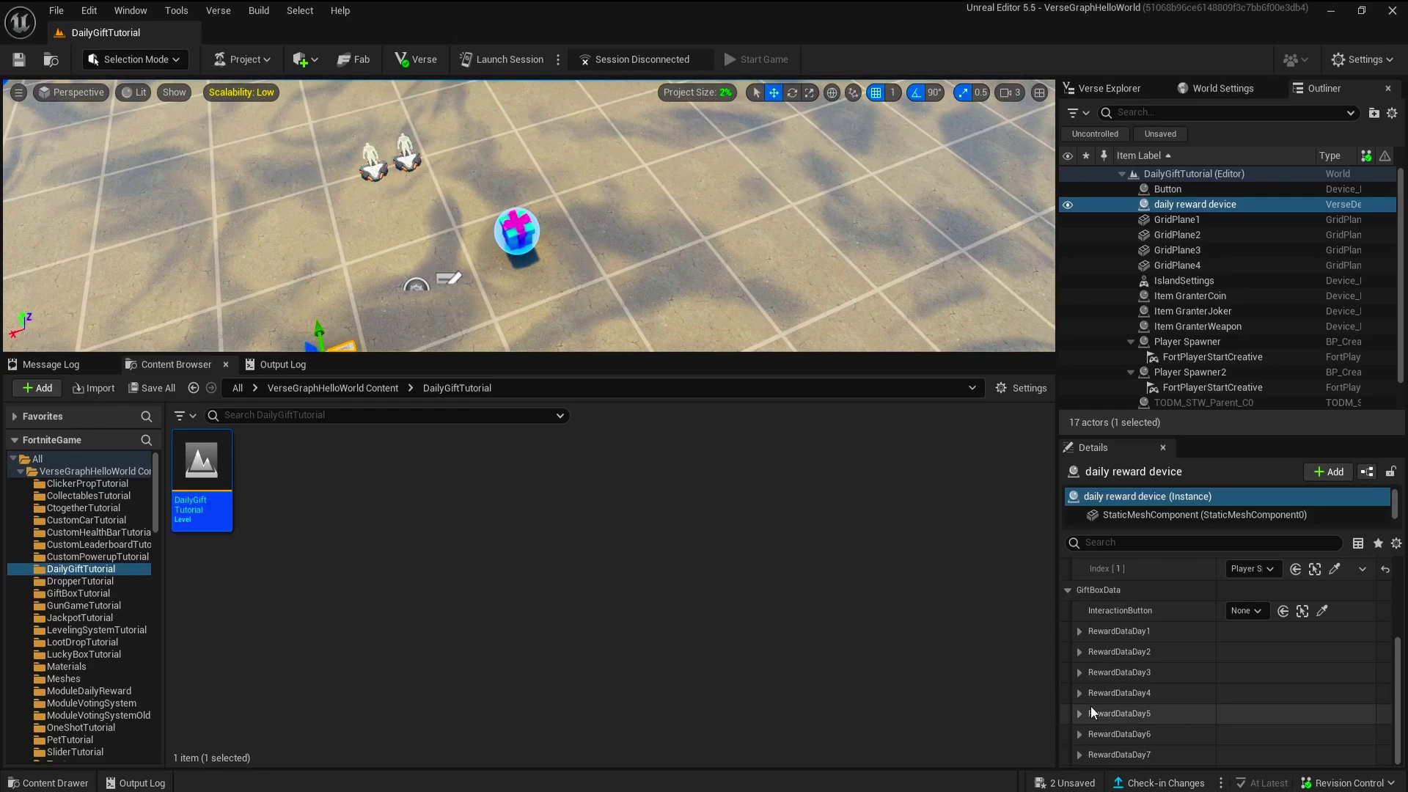
scroll(1097, 696, "up", 1)
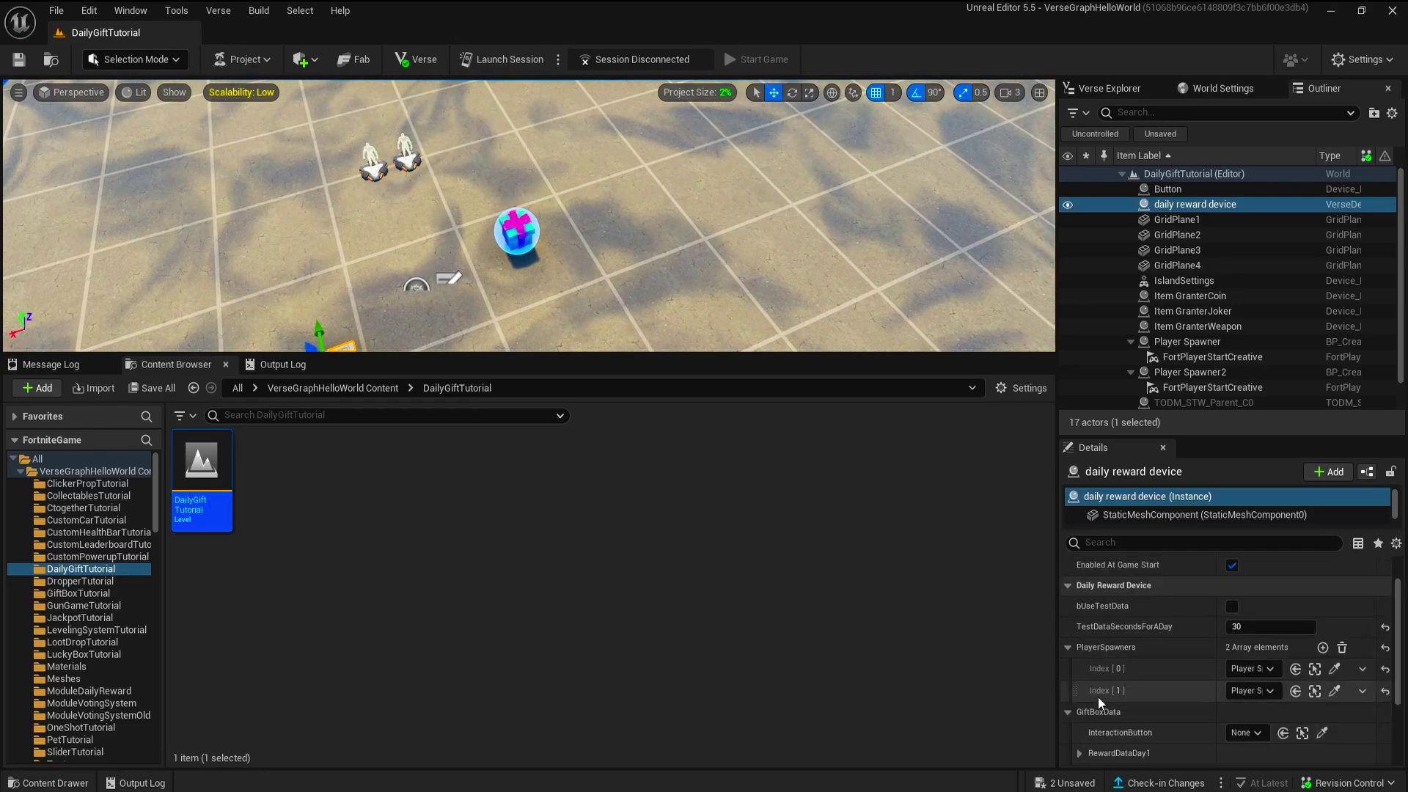
scroll(1144, 715, "up", 5)
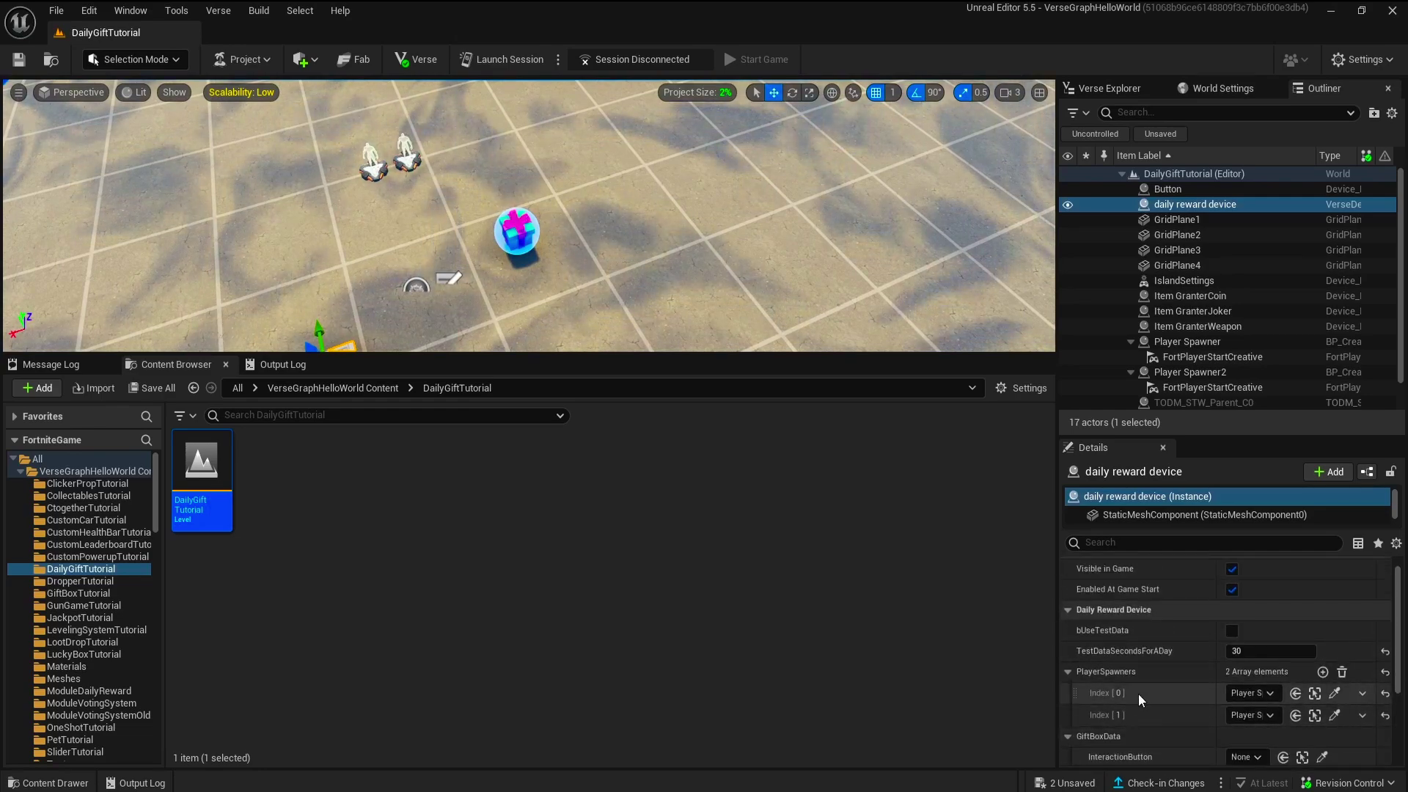
mouse_move(968, 331)
right_mouse_down()
mouse_move(946, 309)
mouse_move(880, 308)
right_mouse_up()
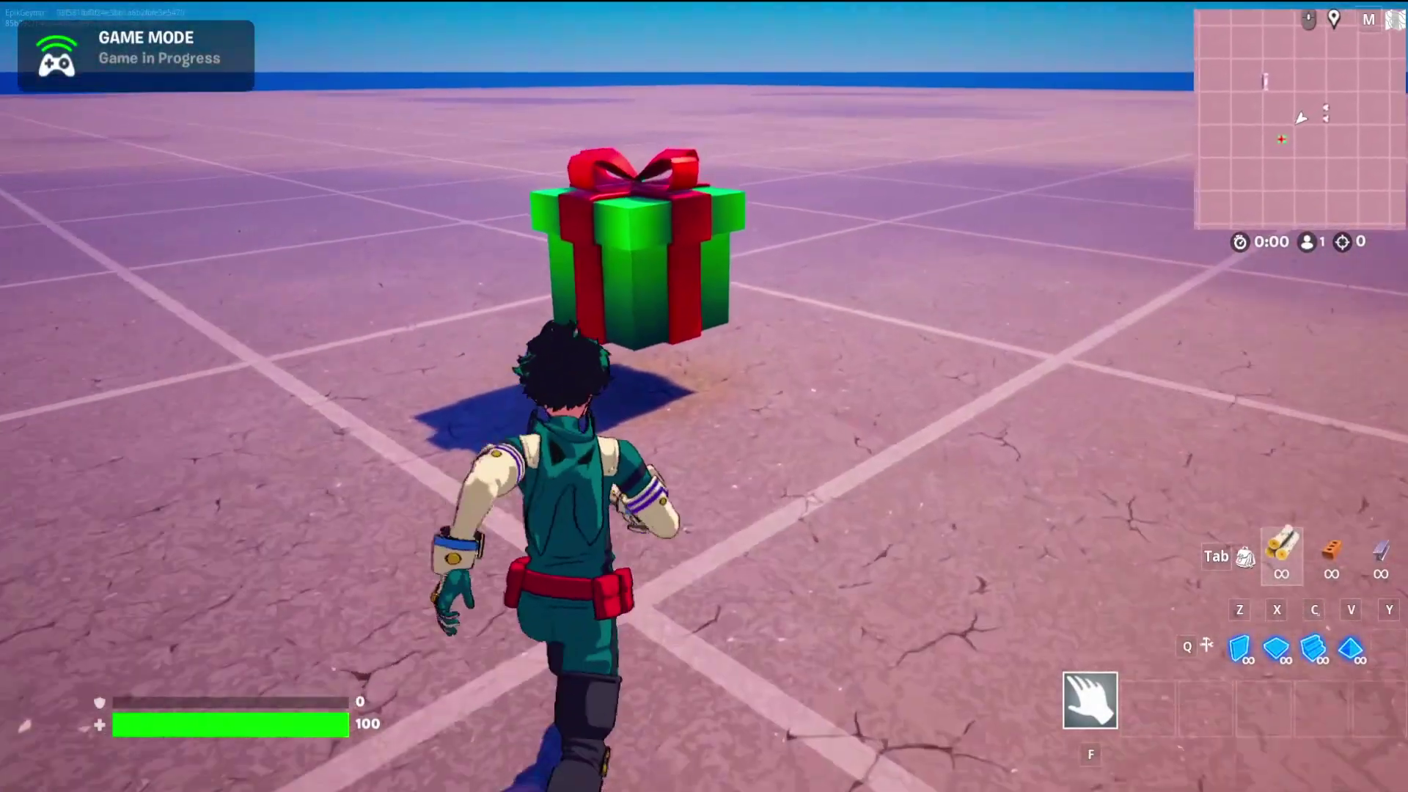
- Walk to the gift, open and exit the Daily Rewards panel, then open the game menu
key("w")
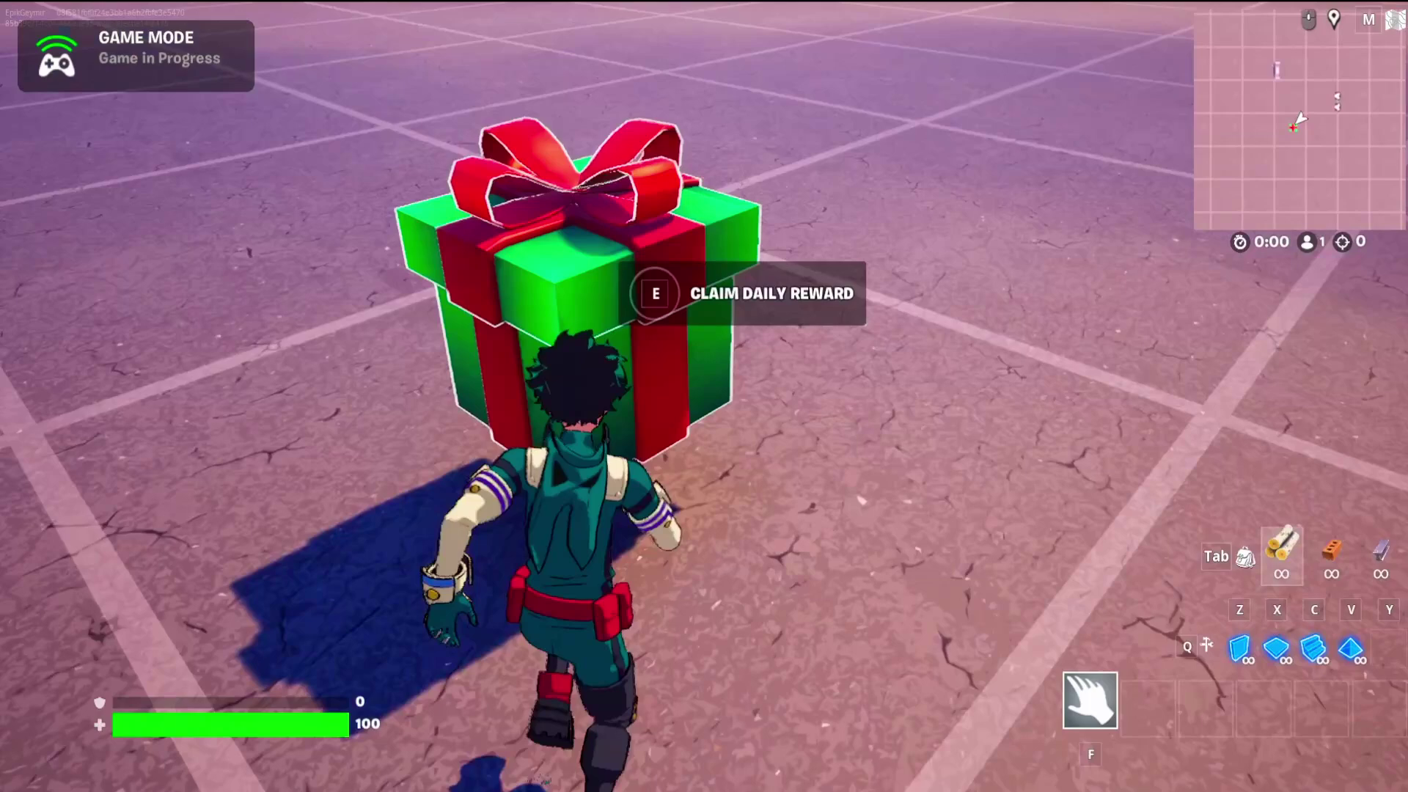
key("e")
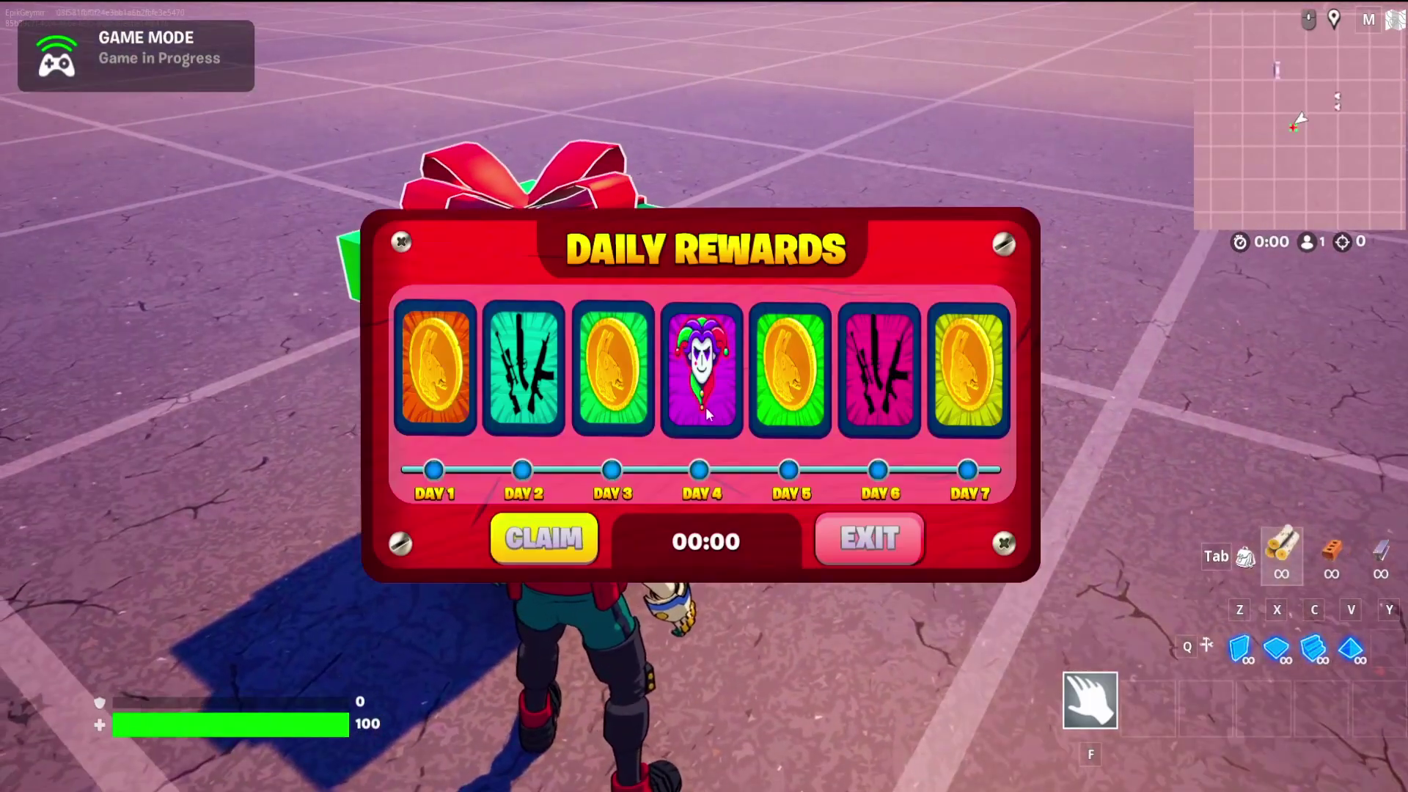
left_click(876, 552)
key("Escape")
key("Escape")
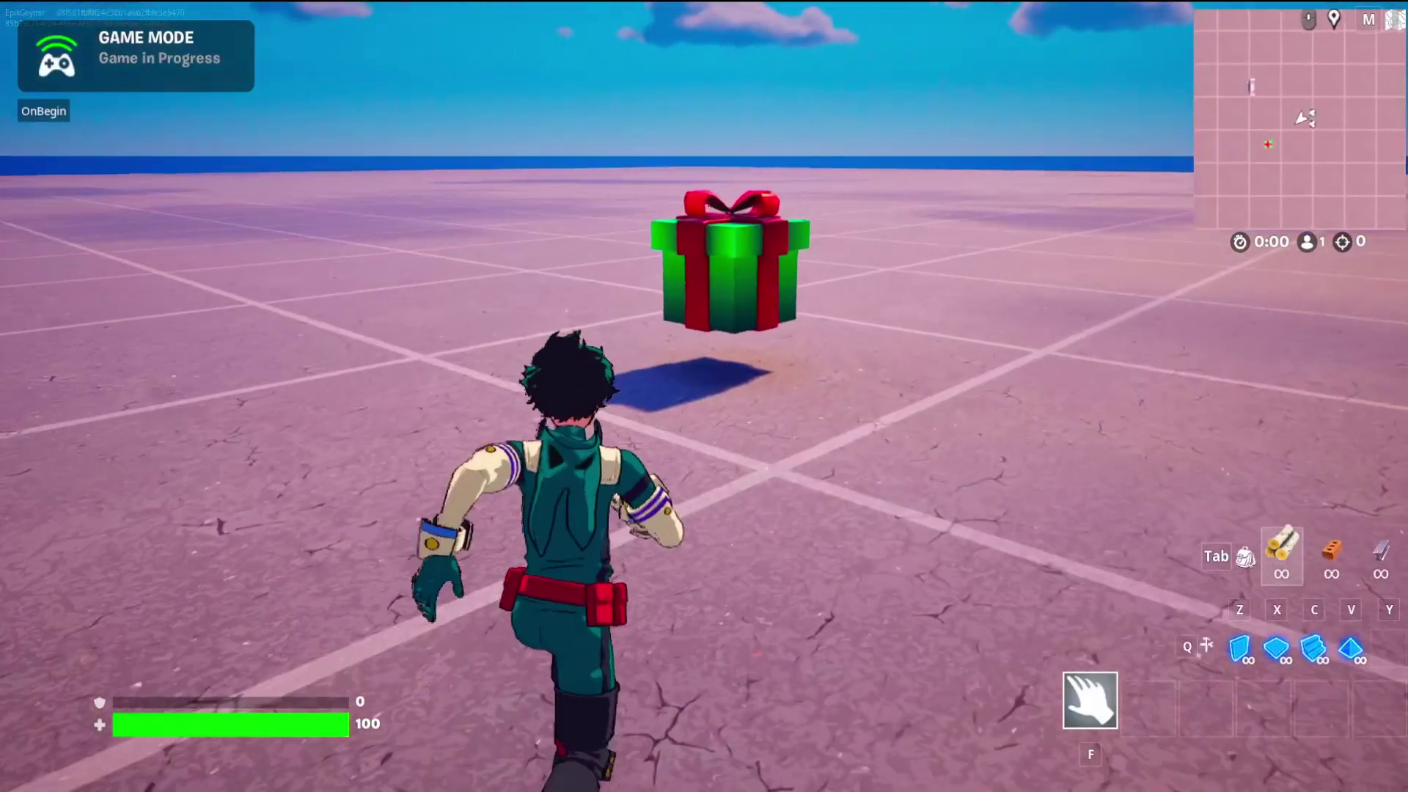
key("w")
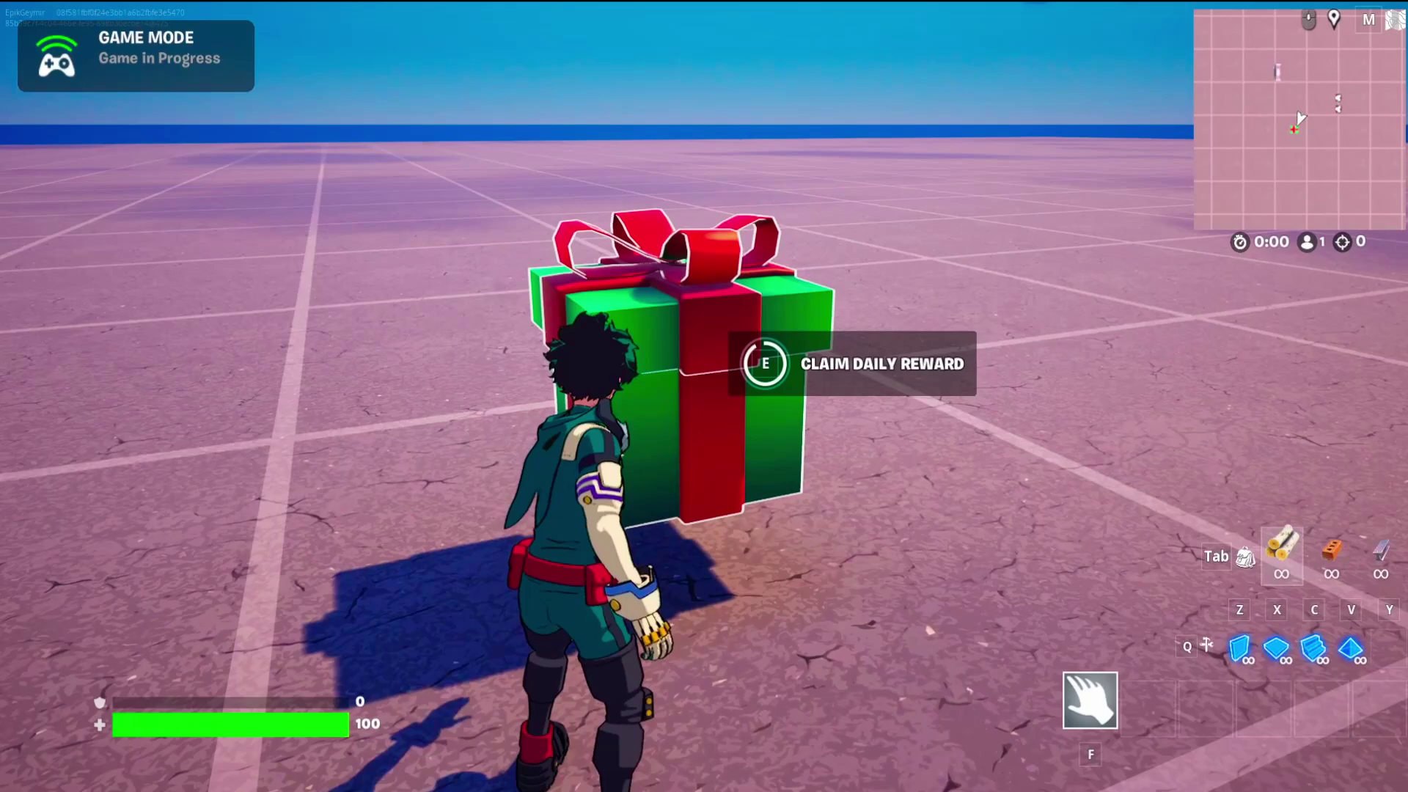
- At the gift, reopen Daily Rewards to see the carried-over claim timer, then exit
key("e")
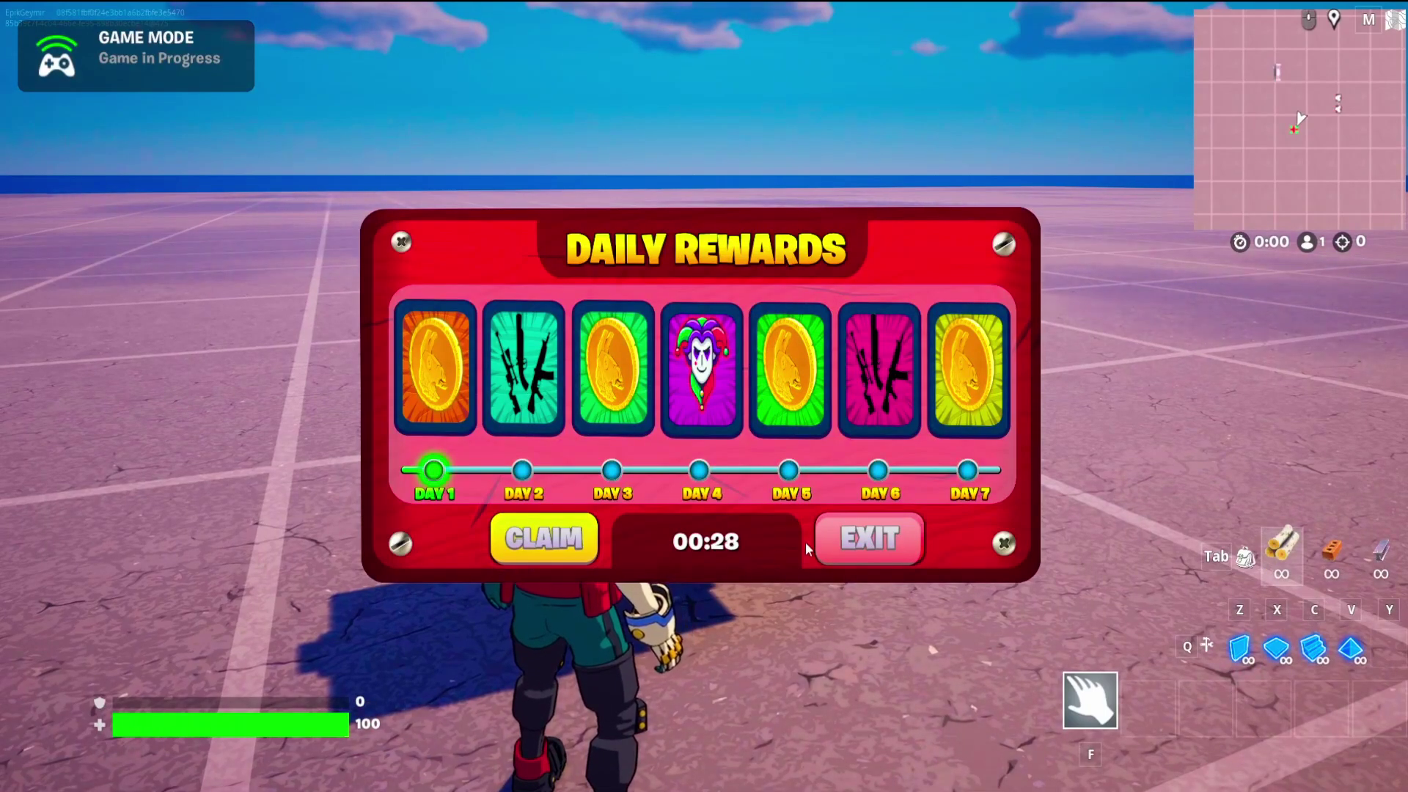
left_click(885, 551)
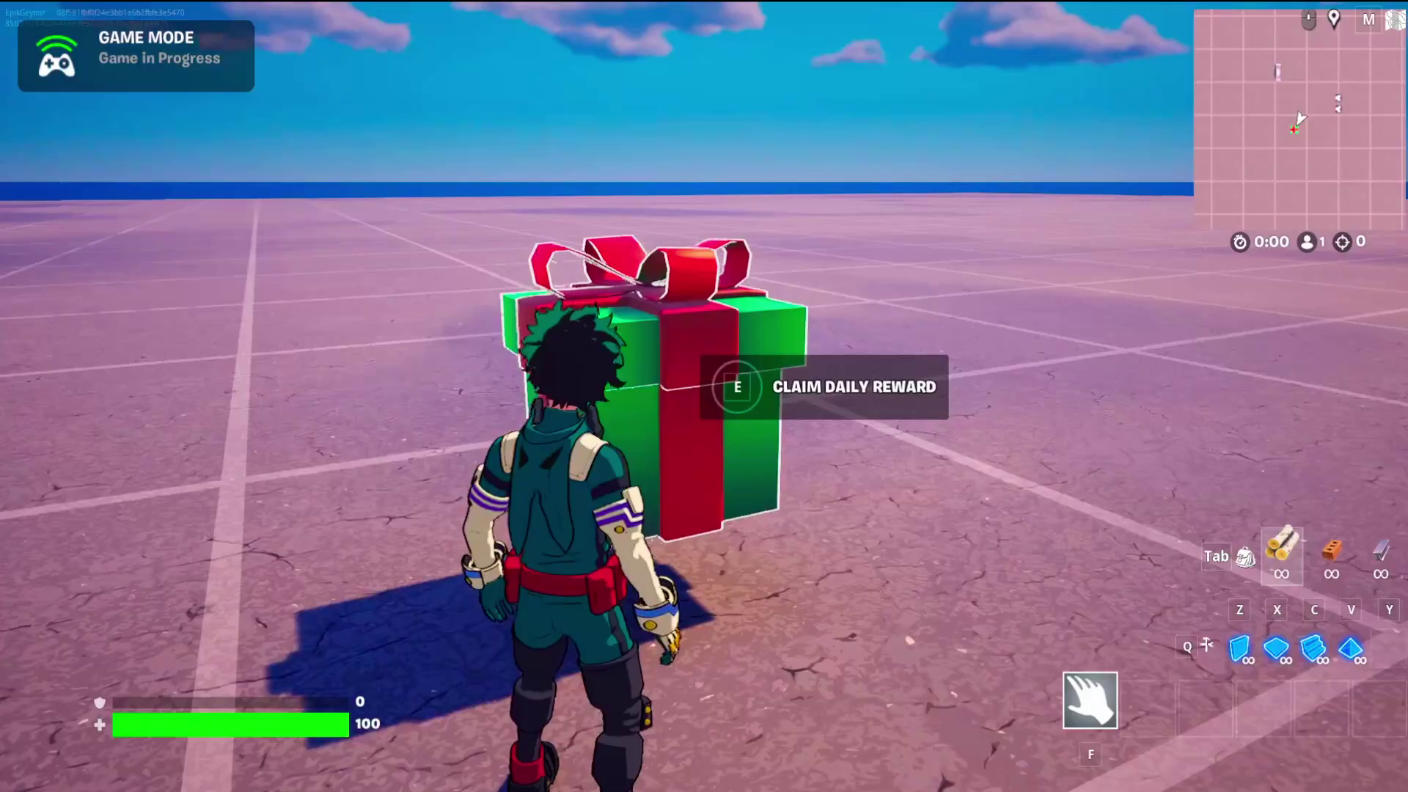
- Jump on the gift and walk around it and toward the launch pads
key("space")
key("w")
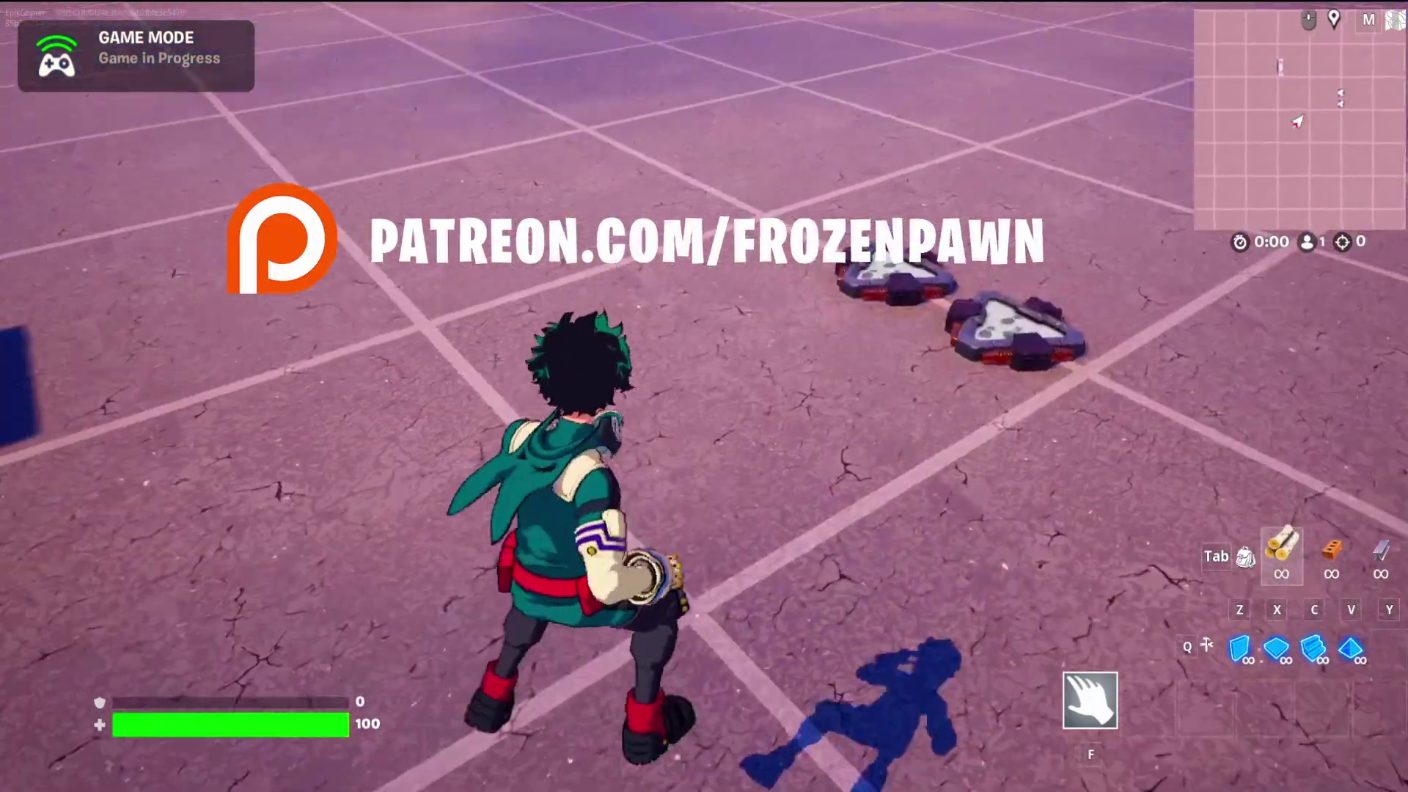
key("w")
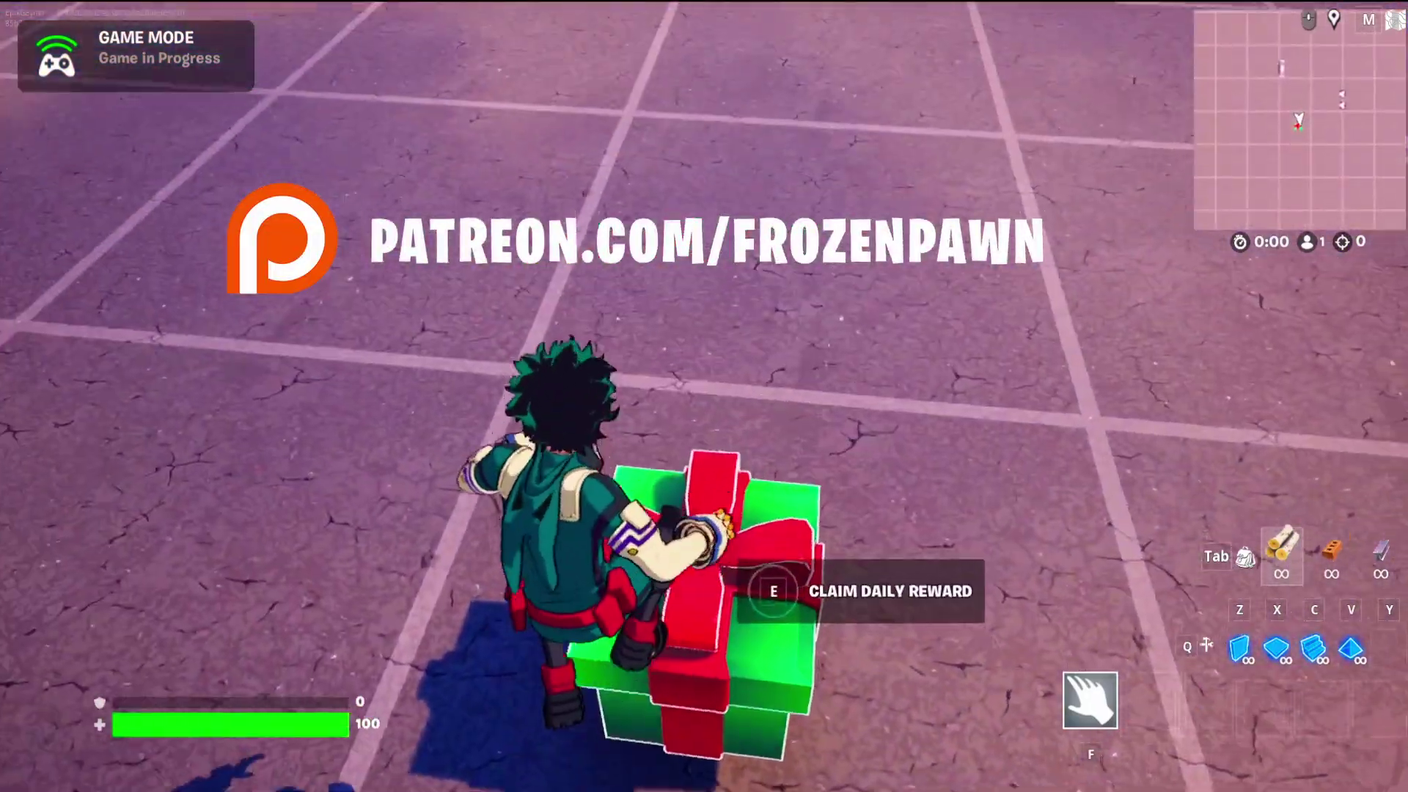
key("w")
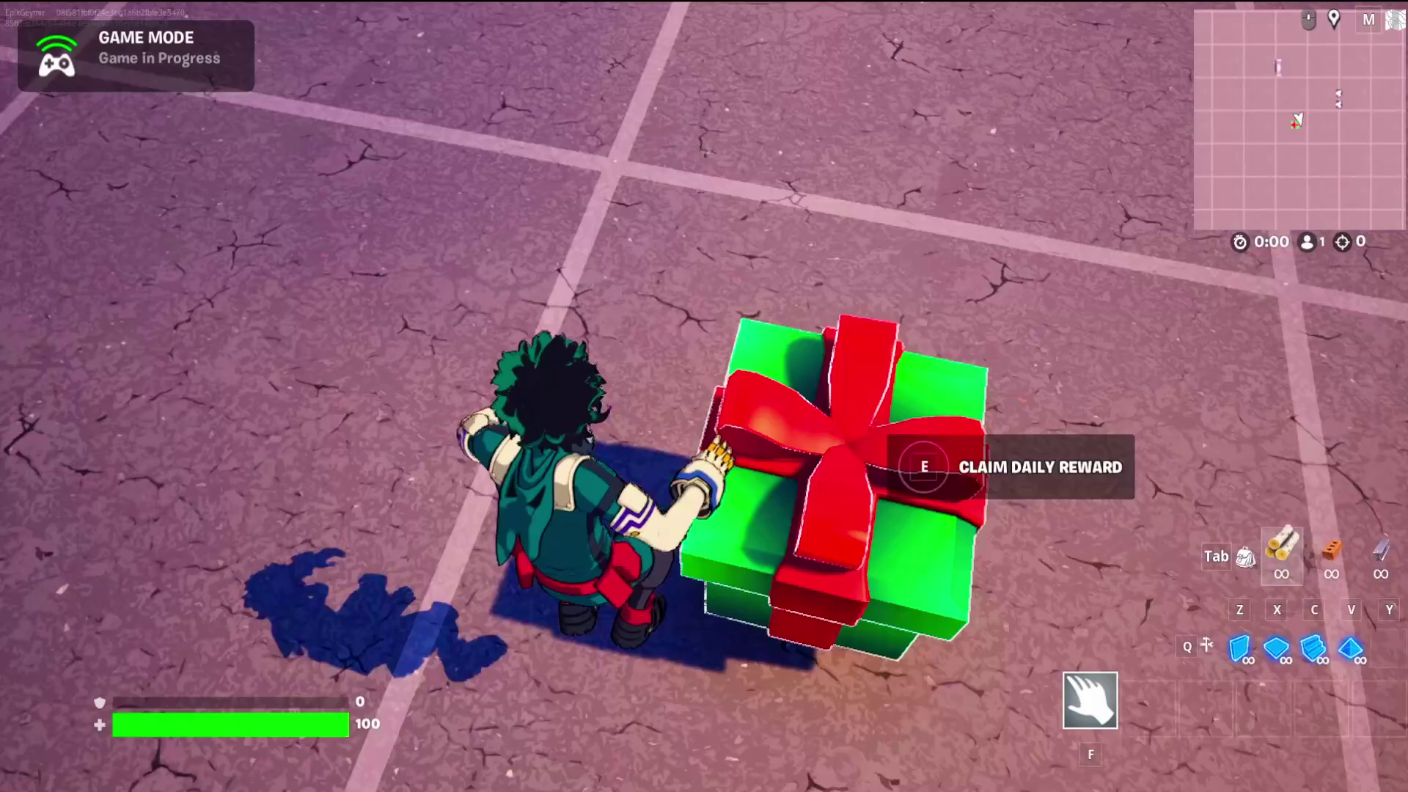
key("space")
key("w")
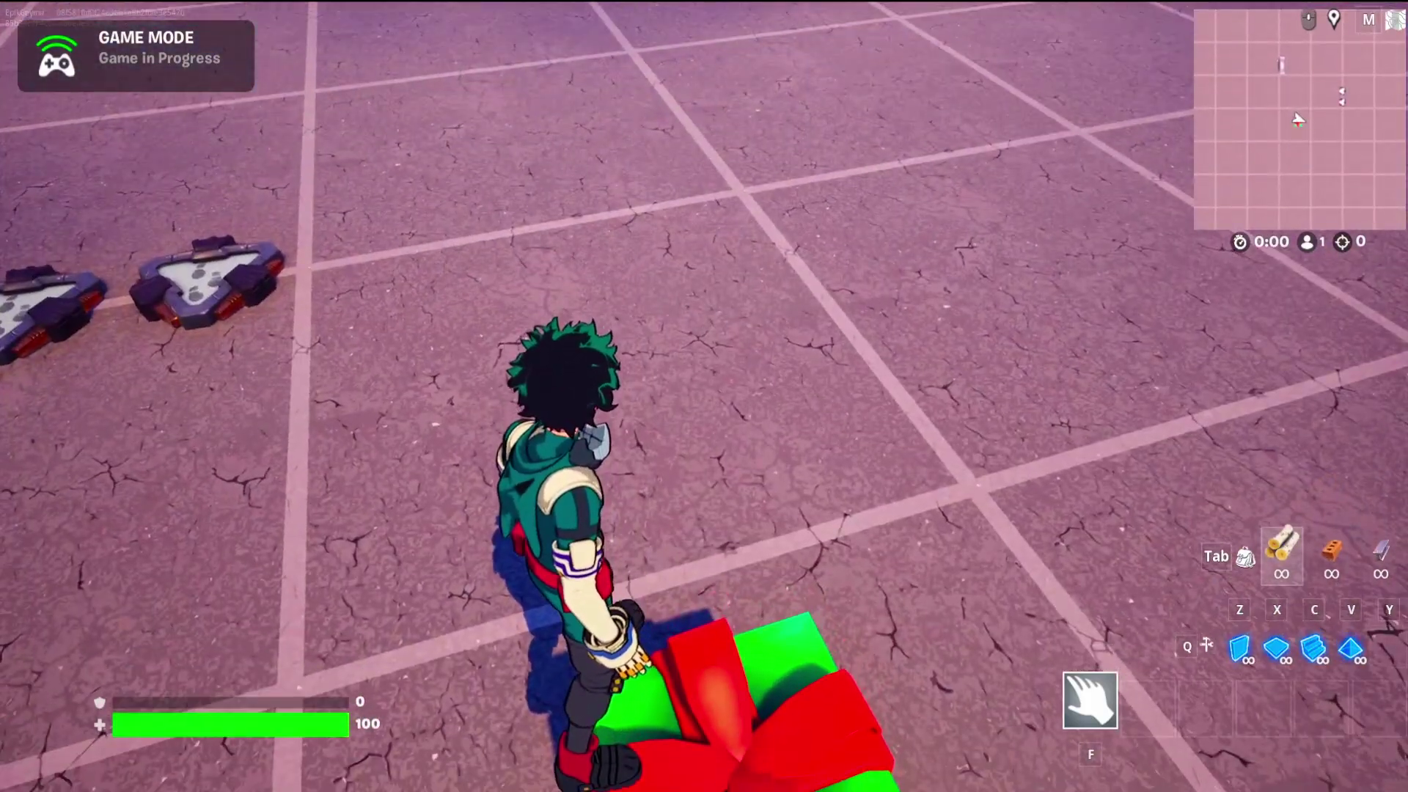
key("w")
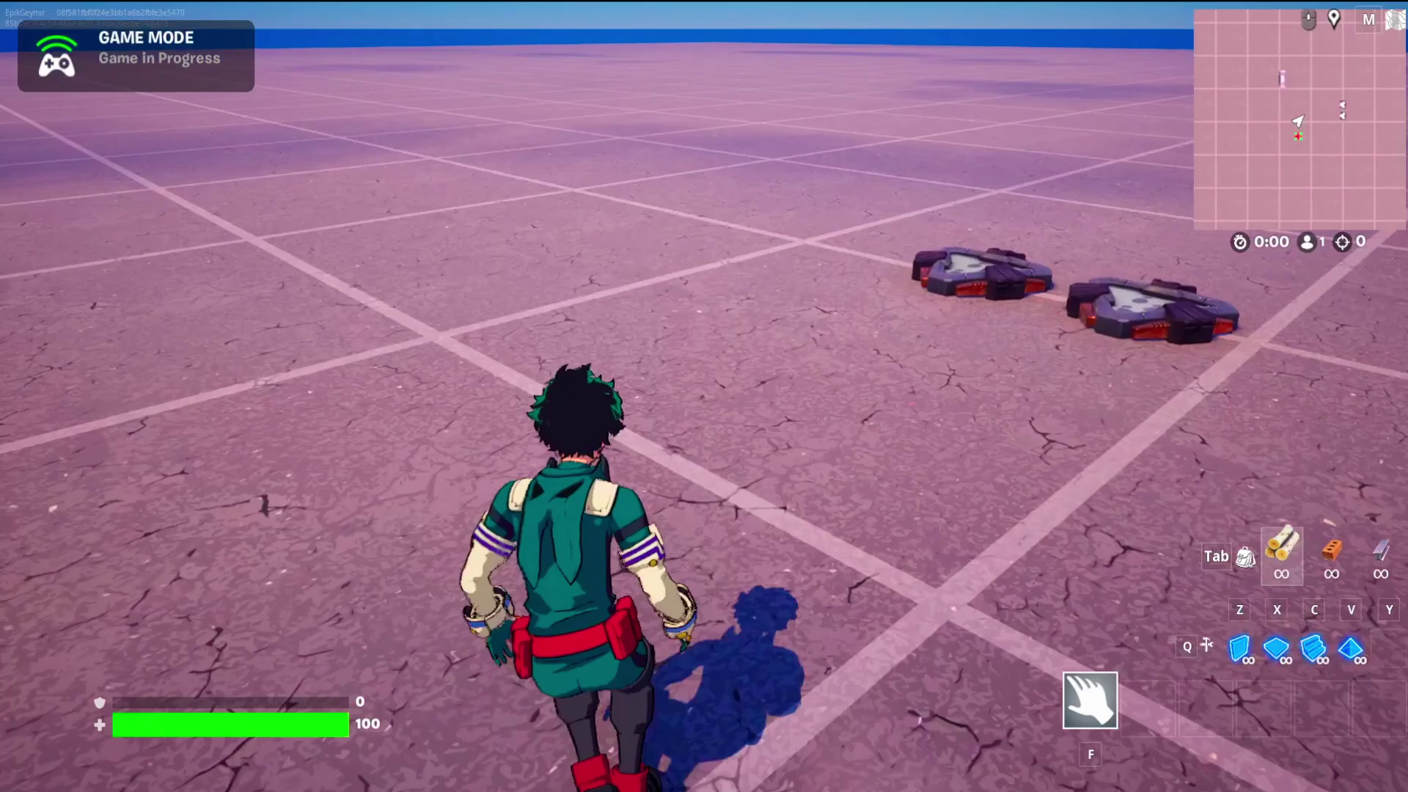
key("w")
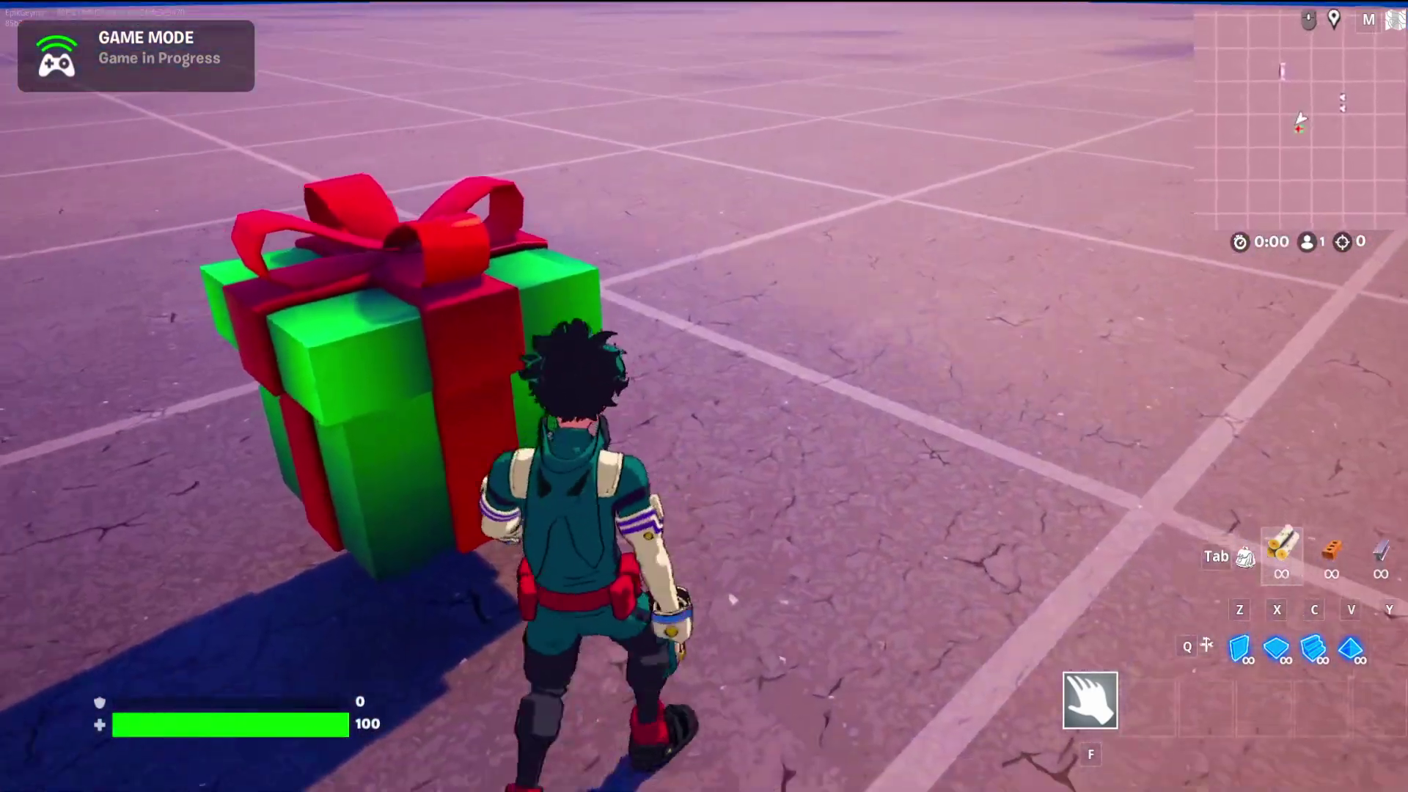
key("w")
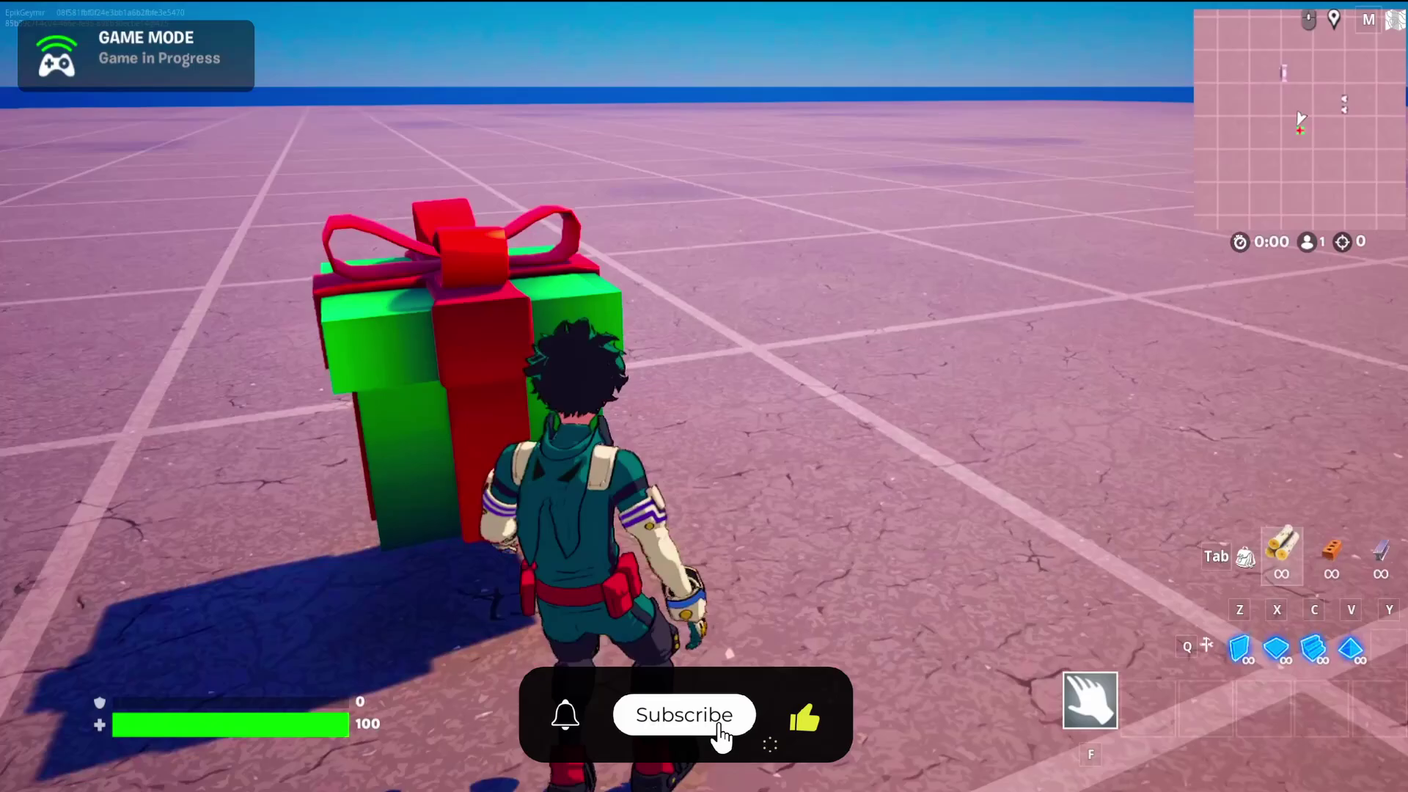
key("w")
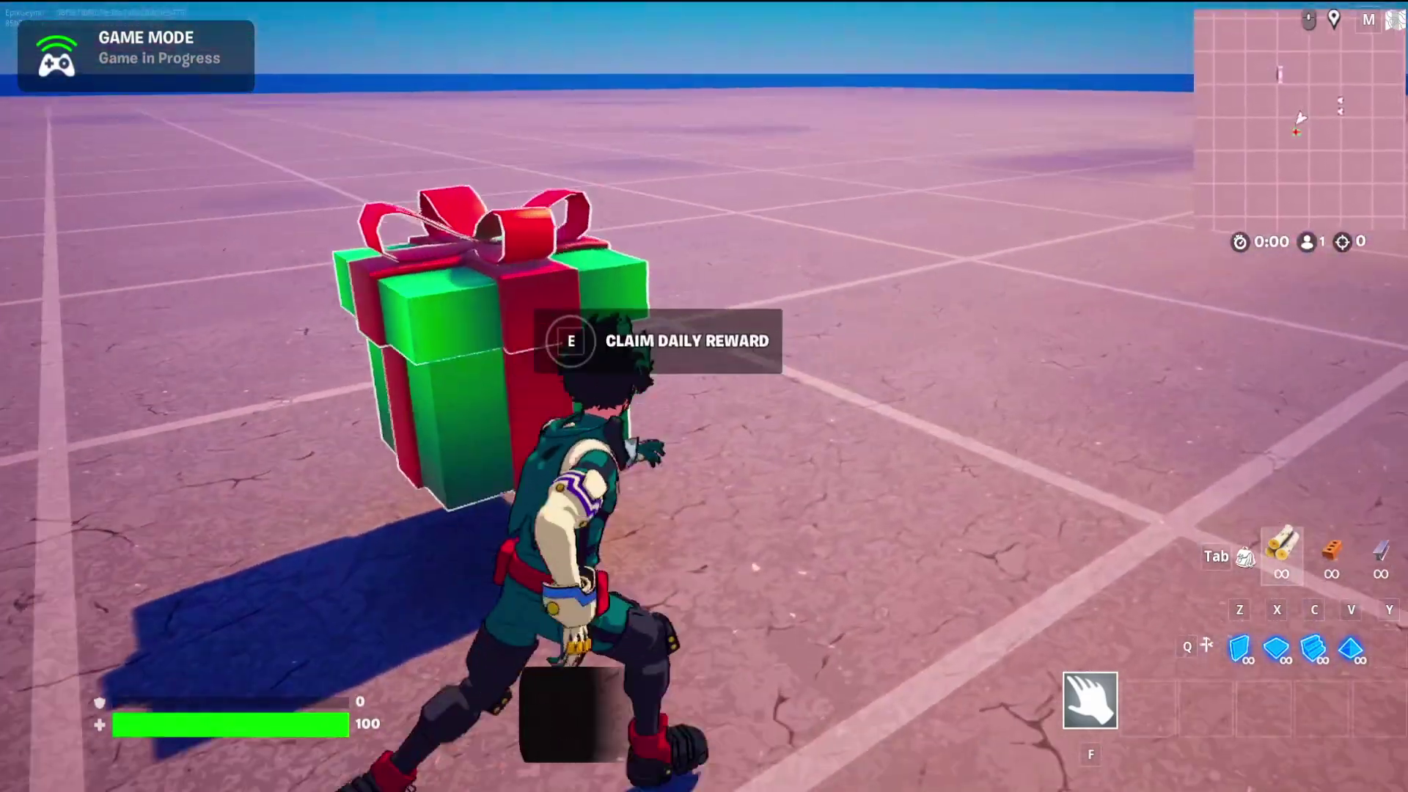